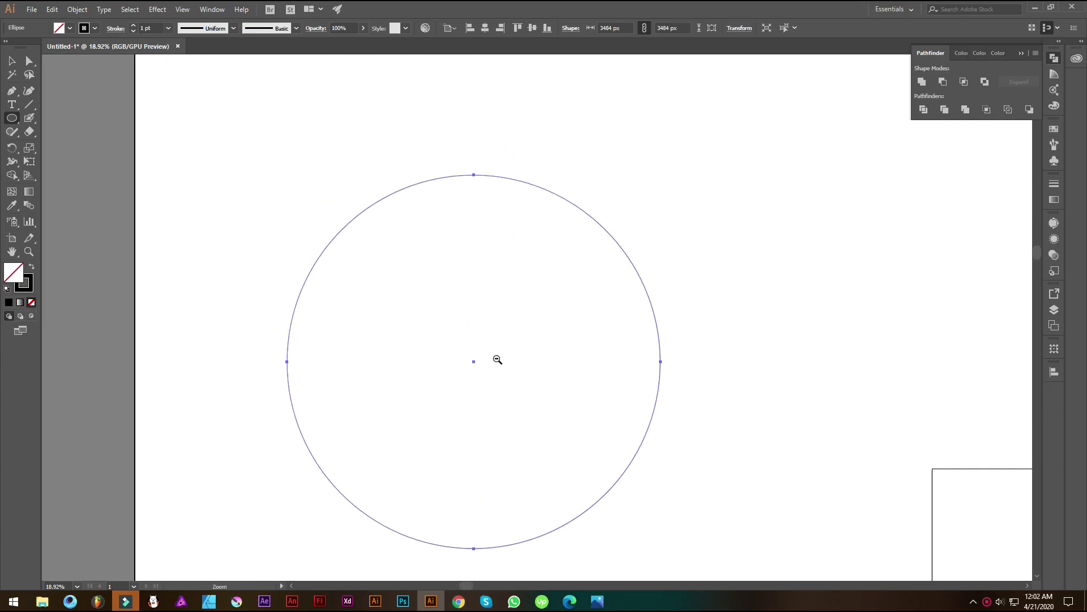
Step: Move the large circle farther into the open area of the canvas and deselect it
{"action": "key", "text": "v"}
{"action": "left_click_drag", "start_coordinate": [496, 333], "coordinate": [707, 293]}
{"action": "left_click", "coordinate": [874, 266]}
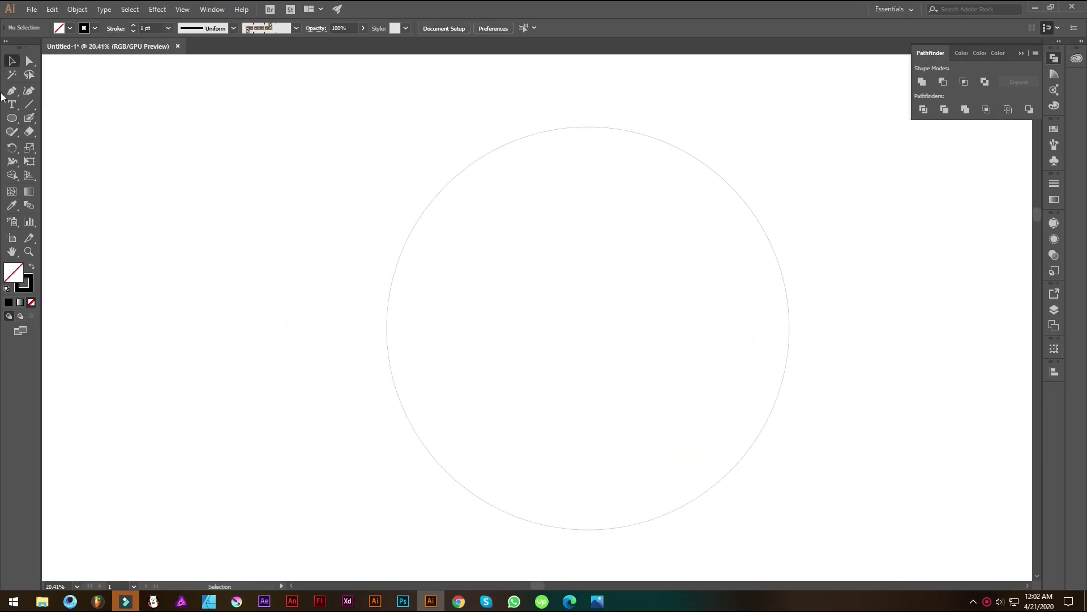
{"action": "key", "text": "ctrl+a"}
{"action": "left_click", "coordinate": [163, 191]}
Step: Draw a straight horizontal line across the circle slightly below its center and shorten its right end toward the circle's edge
{"action": "key", "text": "p"}
{"action": "left_click", "coordinate": [369, 368]}
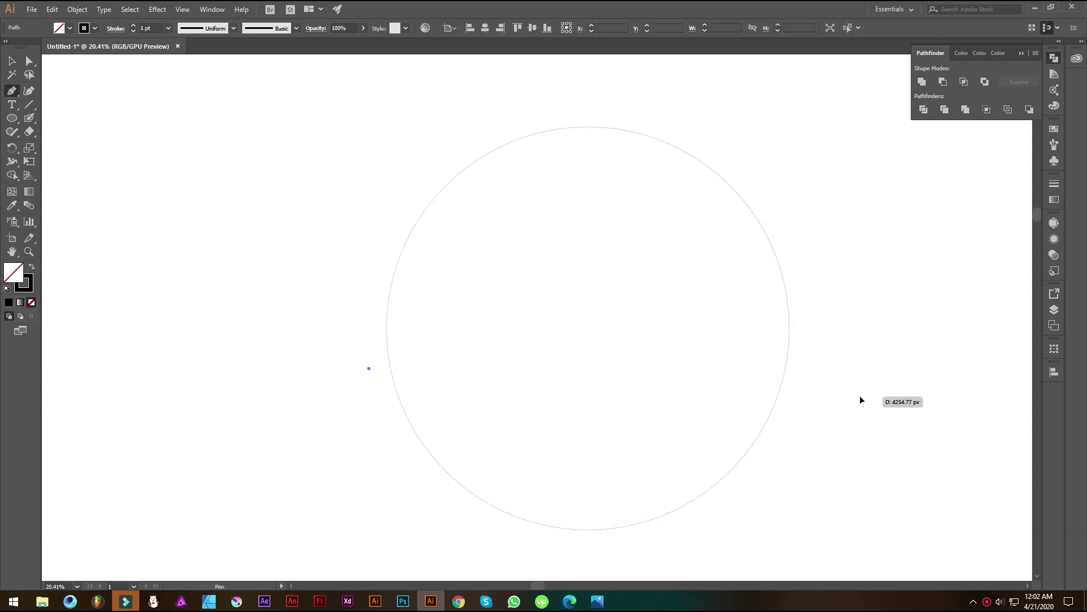
{"action": "left_click", "coordinate": [860, 368]}
{"action": "left_click", "coordinate": [12, 60]}
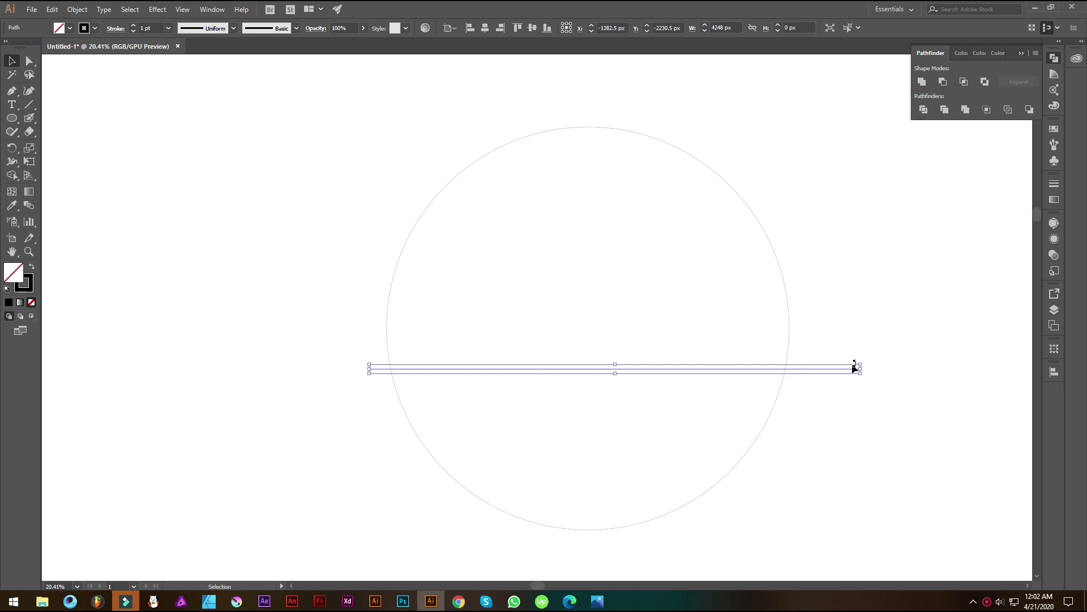
{"action": "left_click_drag", "start_coordinate": [860, 368], "coordinate": [818, 368]}
{"action": "left_click", "coordinate": [586, 327]}
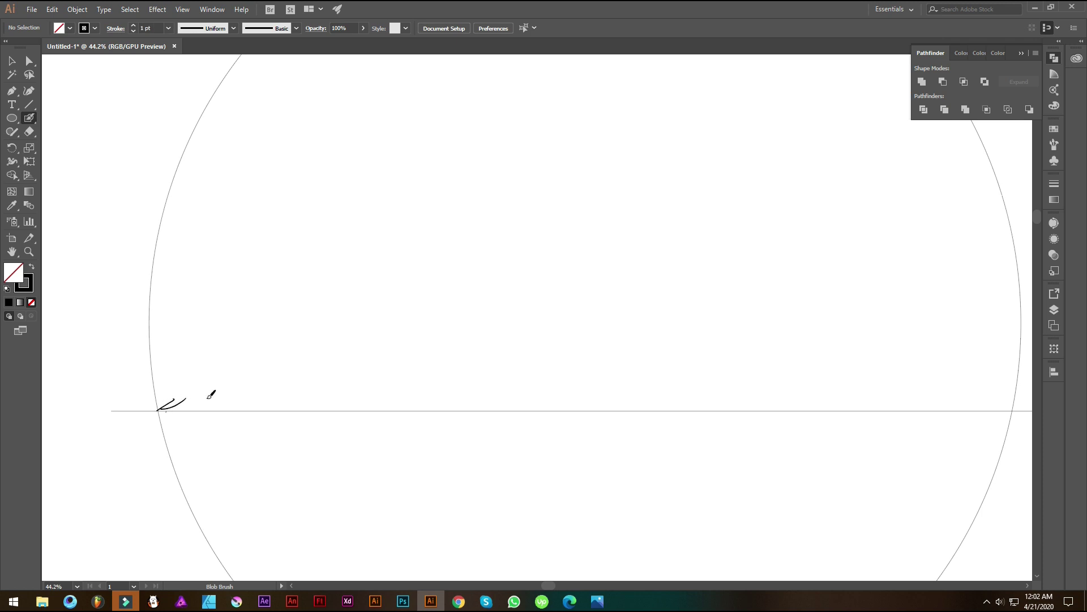
Step: Sketch short slanted grass strokes with the Blob Brush along the line's left end, starting at the circle's edge
{"action": "left_click_drag", "start_coordinate": [174, 409], "coordinate": [206, 399]}
{"action": "left_click_drag", "start_coordinate": [201, 389], "coordinate": [263, 463]}
{"action": "left_click_drag", "start_coordinate": [156, 420], "coordinate": [207, 411]}
{"action": "left_click_drag", "start_coordinate": [190, 418], "coordinate": [228, 412]}
{"action": "left_click_drag", "start_coordinate": [198, 417], "coordinate": [290, 411]}
{"action": "left_click_drag", "start_coordinate": [248, 419], "coordinate": [433, 413]}
{"action": "left_click_drag", "start_coordinate": [402, 421], "coordinate": [473, 414]}
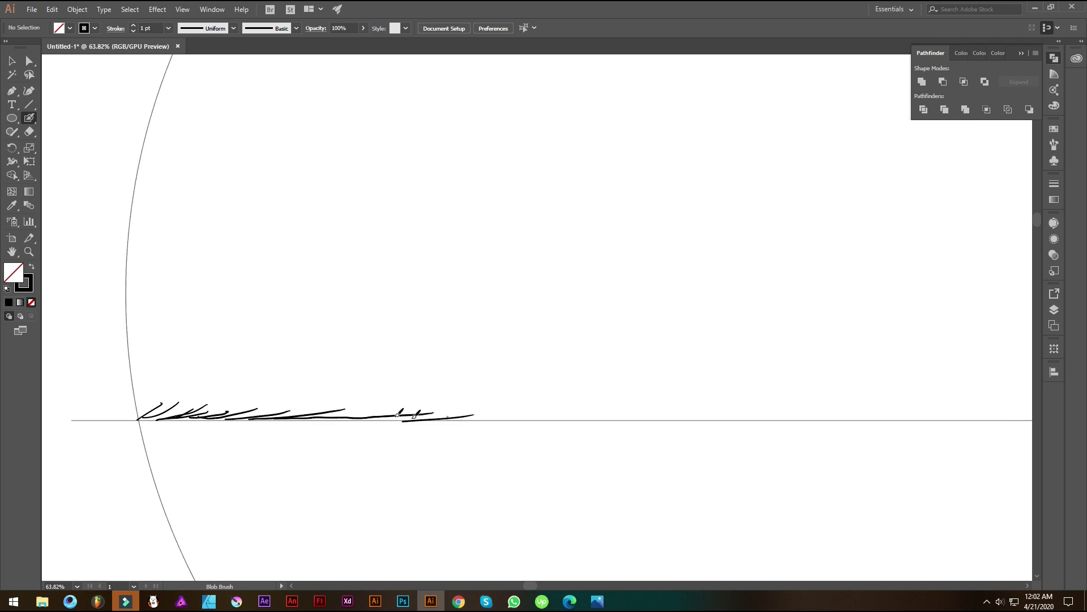
Step: Sketch the river's left bank as loose zigzag strokes winding from the circle's upper middle down to the lower line
{"action": "left_click_drag", "start_coordinate": [394, 321], "coordinate": [458, 369]}
{"action": "left_click_drag", "start_coordinate": [406, 280], "coordinate": [355, 237]}
{"action": "mouse_move", "coordinate": [528, 252]}
{"action": "left_mouse_down"}
{"action": "mouse_move", "coordinate": [327, 287]}
{"action": "mouse_move", "coordinate": [376, 283]}
{"action": "left_mouse_up"}
{"action": "mouse_move", "coordinate": [347, 219]}
{"action": "left_mouse_down"}
{"action": "mouse_move", "coordinate": [426, 212]}
{"action": "mouse_move", "coordinate": [467, 227]}
{"action": "mouse_move", "coordinate": [453, 241]}
{"action": "left_mouse_up"}
{"action": "mouse_move", "coordinate": [397, 245]}
{"action": "left_mouse_down"}
{"action": "mouse_move", "coordinate": [503, 248]}
{"action": "mouse_move", "coordinate": [455, 275]}
{"action": "mouse_move", "coordinate": [566, 282]}
{"action": "left_mouse_up"}
{"action": "mouse_move", "coordinate": [552, 297]}
{"action": "left_mouse_down"}
{"action": "mouse_move", "coordinate": [400, 309]}
{"action": "mouse_move", "coordinate": [617, 326]}
{"action": "mouse_move", "coordinate": [479, 345]}
{"action": "mouse_move", "coordinate": [484, 357]}
{"action": "mouse_move", "coordinate": [548, 364]}
{"action": "mouse_move", "coordinate": [591, 388]}
{"action": "mouse_move", "coordinate": [783, 404]}
{"action": "left_mouse_up"}
Step: Sketch the right river bank with long zigzag strokes and add another stroke to the lower bank
{"action": "left_click_drag", "start_coordinate": [581, 179], "coordinate": [439, 195]}
{"action": "mouse_move", "coordinate": [285, 201]}
{"action": "left_mouse_down"}
{"action": "mouse_move", "coordinate": [588, 197]}
{"action": "mouse_move", "coordinate": [669, 196]}
{"action": "left_mouse_up"}
{"action": "left_click_drag", "start_coordinate": [552, 207], "coordinate": [835, 230]}
{"action": "left_click_drag", "start_coordinate": [903, 248], "coordinate": [655, 277]}
{"action": "mouse_move", "coordinate": [822, 245]}
{"action": "left_mouse_down"}
{"action": "mouse_move", "coordinate": [701, 260]}
{"action": "mouse_move", "coordinate": [969, 283]}
{"action": "left_mouse_up"}
{"action": "mouse_move", "coordinate": [524, 388]}
{"action": "left_mouse_down"}
{"action": "mouse_move", "coordinate": [827, 426]}
{"action": "mouse_move", "coordinate": [674, 415]}
{"action": "left_mouse_up"}
Step: Draw long, nearly horizontal horizon strokes across the circle above the river
{"action": "mouse_move", "coordinate": [403, 194]}
{"action": "left_mouse_down"}
{"action": "mouse_move", "coordinate": [251, 193]}
{"action": "mouse_move", "coordinate": [611, 174]}
{"action": "left_mouse_up"}
{"action": "left_click_drag", "start_coordinate": [485, 175], "coordinate": [827, 158]}
{"action": "left_click_drag", "start_coordinate": [573, 175], "coordinate": [904, 170]}
{"action": "left_click_drag", "start_coordinate": [762, 174], "coordinate": [943, 173]}
{"action": "left_click_drag", "start_coordinate": [149, 178], "coordinate": [238, 179]}
Step: Outline the left hill above the horizon and hatch the slope where it meets the middle hill
{"action": "mouse_move", "coordinate": [281, 173]}
{"action": "left_mouse_down"}
{"action": "mouse_move", "coordinate": [160, 171]}
{"action": "mouse_move", "coordinate": [263, 133]}
{"action": "left_mouse_up"}
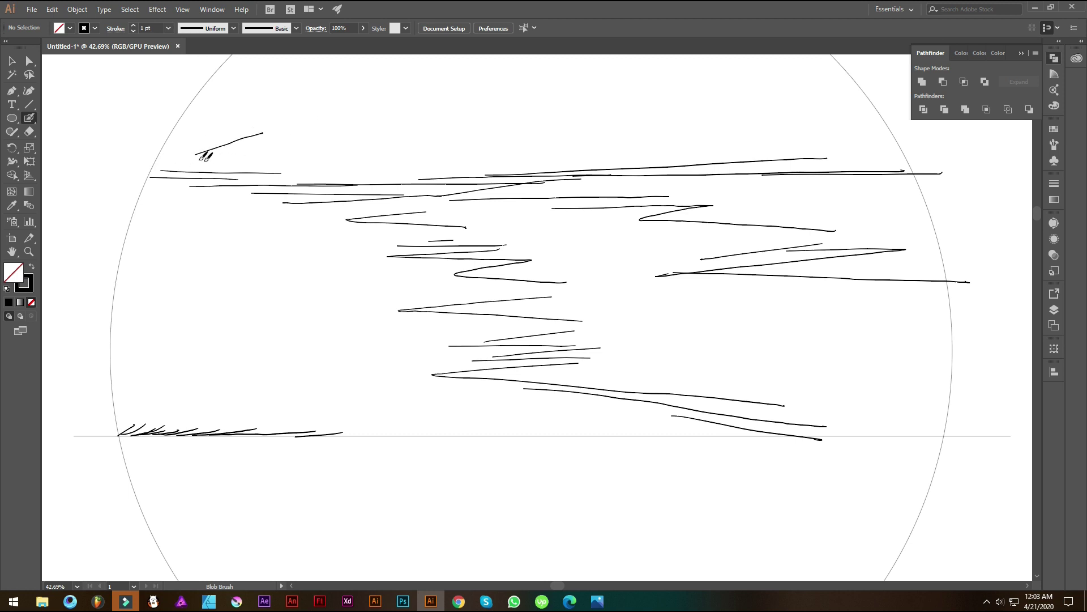
{"action": "mouse_move", "coordinate": [347, 106]}
{"action": "left_mouse_down"}
{"action": "mouse_move", "coordinate": [483, 109]}
{"action": "mouse_move", "coordinate": [600, 129]}
{"action": "mouse_move", "coordinate": [295, 238]}
{"action": "mouse_move", "coordinate": [154, 316]}
{"action": "mouse_move", "coordinate": [83, 337]}
{"action": "left_mouse_up"}
{"action": "scroll", "coordinate": [395, 209], "scroll_direction": "up", "scroll_amount": 3}
{"action": "scroll", "coordinate": [401, 275], "scroll_direction": "up", "scroll_amount": 3}
{"action": "left_click_drag", "start_coordinate": [225, 310], "coordinate": [427, 293]}
{"action": "left_click_drag", "start_coordinate": [297, 308], "coordinate": [258, 314]}
{"action": "mouse_move", "coordinate": [223, 247]}
{"action": "left_mouse_down"}
{"action": "mouse_move", "coordinate": [380, 217]}
{"action": "mouse_move", "coordinate": [521, 234]}
{"action": "mouse_move", "coordinate": [229, 248]}
{"action": "left_mouse_up"}
{"action": "left_click_drag", "start_coordinate": [437, 270], "coordinate": [439, 269]}
{"action": "left_click_drag", "start_coordinate": [409, 263], "coordinate": [461, 265]}
{"action": "left_click_drag", "start_coordinate": [427, 256], "coordinate": [497, 248]}
{"action": "left_click_drag", "start_coordinate": [468, 244], "coordinate": [501, 242]}
{"action": "mouse_move", "coordinate": [594, 262]}
{"action": "left_mouse_down"}
{"action": "mouse_move", "coordinate": [272, 261]}
{"action": "mouse_move", "coordinate": [253, 274]}
{"action": "left_mouse_up"}
Step: Outline the rounded middle hill and the two higher hills to its right
{"action": "left_click_drag", "start_coordinate": [389, 276], "coordinate": [279, 216]}
{"action": "left_click_drag", "start_coordinate": [528, 272], "coordinate": [382, 250]}
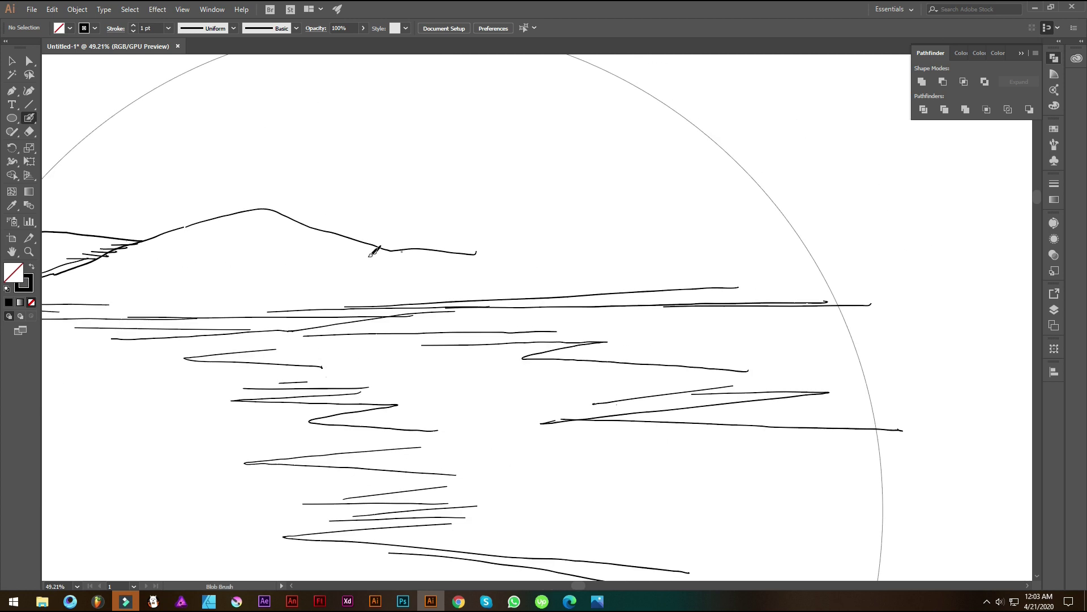
{"action": "mouse_move", "coordinate": [483, 250]}
{"action": "left_mouse_down"}
{"action": "mouse_move", "coordinate": [547, 238]}
{"action": "mouse_move", "coordinate": [602, 247]}
{"action": "left_mouse_up"}
{"action": "mouse_move", "coordinate": [370, 243]}
{"action": "left_mouse_down"}
{"action": "mouse_move", "coordinate": [469, 192]}
{"action": "mouse_move", "coordinate": [533, 184]}
{"action": "mouse_move", "coordinate": [678, 198]}
{"action": "left_mouse_up"}
Step: Draw fanned shading lines across the slope of the rightmost hill from its left foot
{"action": "mouse_move", "coordinate": [576, 243]}
{"action": "left_mouse_down"}
{"action": "mouse_move", "coordinate": [720, 187]}
{"action": "mouse_move", "coordinate": [800, 200]}
{"action": "mouse_move", "coordinate": [692, 253]}
{"action": "mouse_move", "coordinate": [722, 254]}
{"action": "left_mouse_up"}
{"action": "left_click_drag", "start_coordinate": [598, 245], "coordinate": [731, 266]}
{"action": "left_click_drag", "start_coordinate": [598, 242], "coordinate": [686, 243]}
{"action": "mouse_move", "coordinate": [586, 244]}
{"action": "left_mouse_down"}
{"action": "mouse_move", "coordinate": [678, 227]}
{"action": "mouse_move", "coordinate": [672, 216]}
{"action": "left_mouse_up"}
Step: Hatch the foot of the tall right hill with short slanted strokes where it meets the middle hill
{"action": "left_click_drag", "start_coordinate": [379, 243], "coordinate": [405, 250]}
{"action": "left_click_drag", "start_coordinate": [399, 243], "coordinate": [425, 251]}
{"action": "left_click_drag", "start_coordinate": [416, 243], "coordinate": [459, 253]}
{"action": "left_click_drag", "start_coordinate": [450, 242], "coordinate": [475, 254]}
{"action": "left_click_drag", "start_coordinate": [467, 242], "coordinate": [507, 250]}
{"action": "left_click_drag", "start_coordinate": [487, 241], "coordinate": [512, 234]}
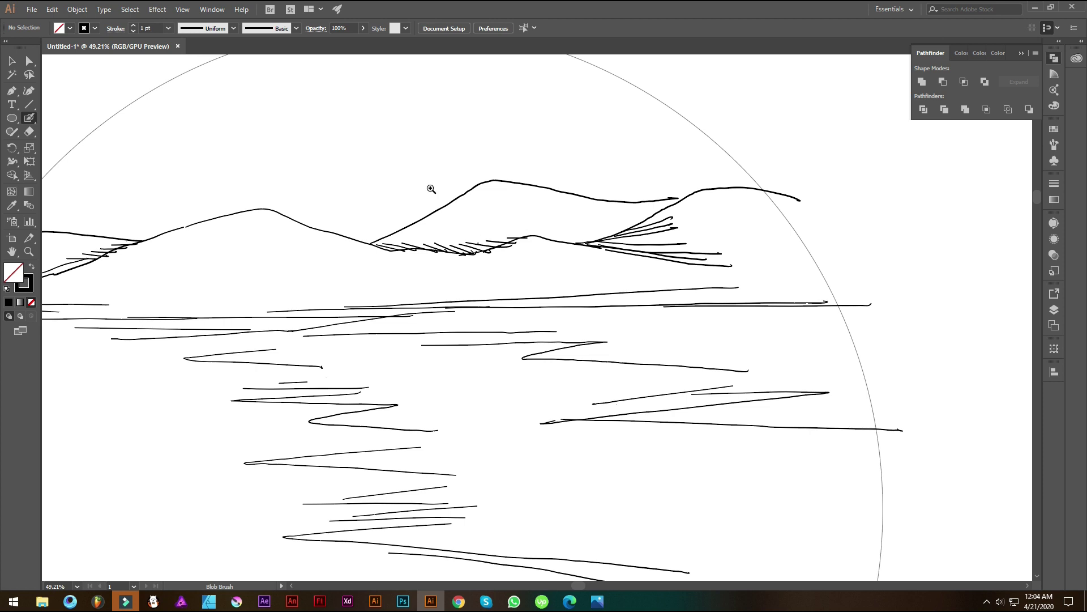
Step: Thicken the shading along the tall right hill's base with overlapping hatch strokes from the valley toward the rightmost hill
{"action": "left_click_drag", "start_coordinate": [431, 189], "coordinate": [485, 190]}
{"action": "left_click_drag", "start_coordinate": [321, 354], "coordinate": [400, 350]}
{"action": "left_click_drag", "start_coordinate": [351, 348], "coordinate": [445, 356]}
{"action": "left_click_drag", "start_coordinate": [406, 353], "coordinate": [557, 363]}
{"action": "left_click_drag", "start_coordinate": [295, 343], "coordinate": [343, 354]}
{"action": "left_click_drag", "start_coordinate": [304, 338], "coordinate": [397, 351]}
{"action": "left_click_drag", "start_coordinate": [344, 334], "coordinate": [411, 352]}
{"action": "mouse_move", "coordinate": [378, 328]}
{"action": "left_mouse_down"}
{"action": "mouse_move", "coordinate": [466, 356]}
{"action": "mouse_move", "coordinate": [530, 356]}
{"action": "left_mouse_up"}
{"action": "left_click_drag", "start_coordinate": [474, 329], "coordinate": [550, 351]}
{"action": "mouse_move", "coordinate": [506, 323]}
{"action": "left_mouse_down"}
{"action": "mouse_move", "coordinate": [598, 341]}
{"action": "mouse_move", "coordinate": [643, 325]}
{"action": "left_mouse_up"}
{"action": "left_click_drag", "start_coordinate": [605, 305], "coordinate": [661, 318]}
{"action": "left_click_drag", "start_coordinate": [636, 302], "coordinate": [722, 314]}
{"action": "key", "text": "space"}
{"action": "mouse_move", "coordinate": [737, 316]}
{"action": "left_mouse_down"}
{"action": "mouse_move", "coordinate": [605, 294]}
{"action": "mouse_move", "coordinate": [702, 310]}
{"action": "left_mouse_up"}
{"action": "left_click_drag", "start_coordinate": [674, 292], "coordinate": [742, 300]}
{"action": "mouse_move", "coordinate": [722, 286]}
{"action": "left_mouse_down"}
{"action": "mouse_move", "coordinate": [753, 294]}
{"action": "mouse_move", "coordinate": [735, 292]}
{"action": "left_mouse_up"}
Step: Add thin, gently sloping ground lines on the plain between the hills and the horizon
{"action": "scroll", "coordinate": [772, 311], "scroll_direction": "down", "scroll_amount": 3}
{"action": "key", "text": "space"}
{"action": "left_click_drag", "start_coordinate": [644, 284], "coordinate": [795, 218]}
{"action": "left_click_drag", "start_coordinate": [301, 282], "coordinate": [389, 269]}
{"action": "left_click_drag", "start_coordinate": [356, 271], "coordinate": [424, 254]}
{"action": "left_click_drag", "start_coordinate": [471, 289], "coordinate": [319, 224]}
{"action": "mouse_move", "coordinate": [492, 265]}
{"action": "left_mouse_down"}
{"action": "mouse_move", "coordinate": [330, 221]}
{"action": "mouse_move", "coordinate": [422, 268]}
{"action": "mouse_move", "coordinate": [402, 254]}
{"action": "mouse_move", "coordinate": [490, 245]}
{"action": "left_mouse_up"}
{"action": "left_click_drag", "start_coordinate": [474, 247], "coordinate": [520, 243]}
Step: Sketch a curved tree trunk with branches on the horizon near the circle's right edge
{"action": "mouse_move", "coordinate": [572, 181]}
{"action": "left_mouse_down"}
{"action": "mouse_move", "coordinate": [701, 392]}
{"action": "mouse_move", "coordinate": [734, 422]}
{"action": "left_mouse_up"}
{"action": "left_click_drag", "start_coordinate": [514, 301], "coordinate": [529, 332]}
{"action": "mouse_move", "coordinate": [512, 286]}
{"action": "left_mouse_down"}
{"action": "mouse_move", "coordinate": [530, 333]}
{"action": "mouse_move", "coordinate": [628, 305]}
{"action": "left_mouse_up"}
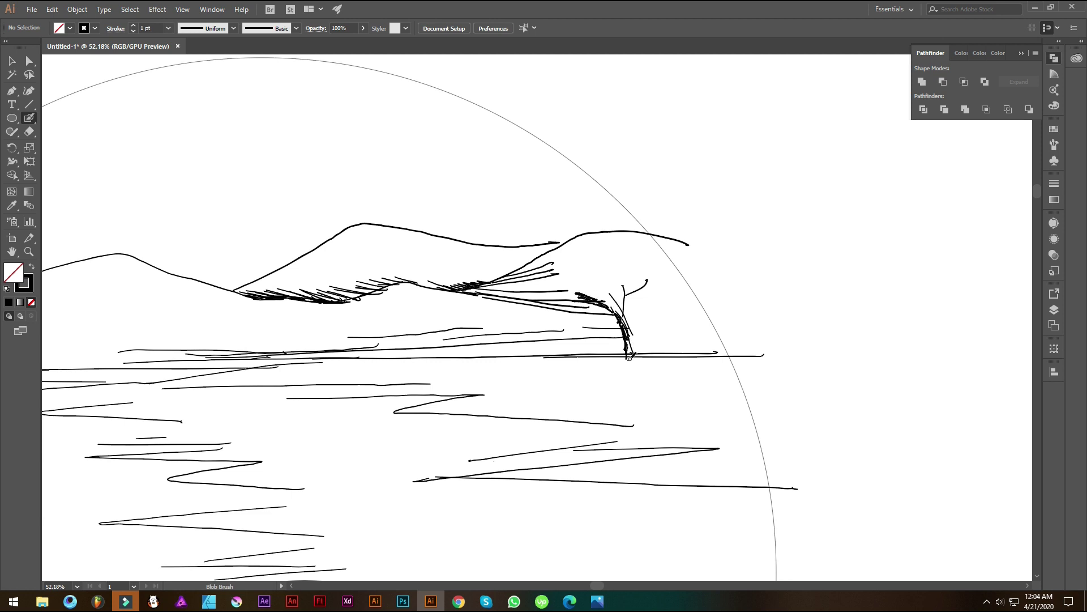
{"action": "left_click_drag", "start_coordinate": [604, 367], "coordinate": [634, 357]}
{"action": "mouse_move", "coordinate": [598, 296]}
{"action": "left_mouse_down"}
{"action": "mouse_move", "coordinate": [575, 304]}
{"action": "mouse_move", "coordinate": [545, 286]}
{"action": "mouse_move", "coordinate": [552, 259]}
{"action": "left_mouse_up"}
{"action": "left_click_drag", "start_coordinate": [649, 245], "coordinate": [648, 287]}
{"action": "left_click_drag", "start_coordinate": [647, 290], "coordinate": [634, 303]}
Step: Draw the tree's spreading roots and ground strokes at its base, redoing the first root stroke
{"action": "scroll", "coordinate": [628, 318], "scroll_direction": "up", "scroll_amount": 3}
{"action": "left_click_drag", "start_coordinate": [633, 341], "coordinate": [657, 376]}
{"action": "key", "text": "ctrl+z"}
{"action": "mouse_move", "coordinate": [631, 341]}
{"action": "left_mouse_down"}
{"action": "mouse_move", "coordinate": [672, 390]}
{"action": "mouse_move", "coordinate": [700, 392]}
{"action": "mouse_move", "coordinate": [682, 400]}
{"action": "mouse_move", "coordinate": [720, 398]}
{"action": "left_mouse_up"}
{"action": "left_click_drag", "start_coordinate": [655, 403], "coordinate": [611, 412]}
Step: Draw leafy clumps on the tree's left side and a scalloped canopy outline over its branches
{"action": "mouse_move", "coordinate": [602, 315]}
{"action": "left_mouse_down"}
{"action": "mouse_move", "coordinate": [543, 289]}
{"action": "mouse_move", "coordinate": [604, 292]}
{"action": "left_mouse_up"}
{"action": "left_click_drag", "start_coordinate": [584, 260], "coordinate": [598, 282]}
{"action": "mouse_move", "coordinate": [618, 240]}
{"action": "left_mouse_down"}
{"action": "mouse_move", "coordinate": [595, 275]}
{"action": "mouse_move", "coordinate": [578, 265]}
{"action": "mouse_move", "coordinate": [565, 280]}
{"action": "mouse_move", "coordinate": [545, 275]}
{"action": "left_mouse_up"}
{"action": "left_click_drag", "start_coordinate": [478, 242], "coordinate": [481, 264]}
{"action": "mouse_move", "coordinate": [506, 253]}
{"action": "left_mouse_down"}
{"action": "mouse_move", "coordinate": [492, 261]}
{"action": "mouse_move", "coordinate": [519, 265]}
{"action": "mouse_move", "coordinate": [485, 264]}
{"action": "mouse_move", "coordinate": [467, 303]}
{"action": "mouse_move", "coordinate": [507, 318]}
{"action": "mouse_move", "coordinate": [512, 300]}
{"action": "mouse_move", "coordinate": [472, 292]}
{"action": "left_mouse_up"}
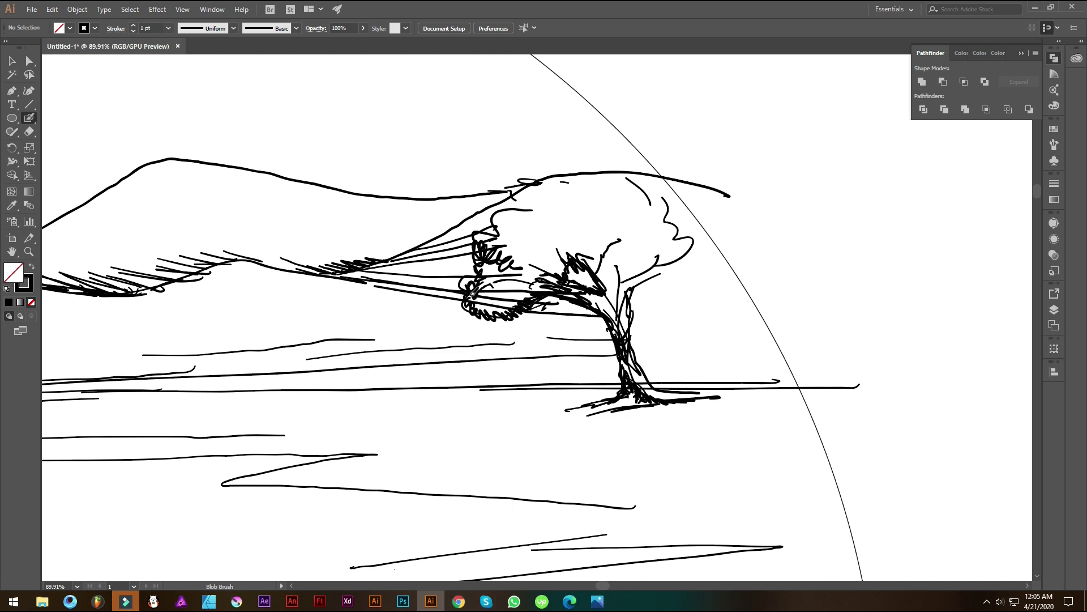
{"action": "mouse_move", "coordinate": [511, 196]}
{"action": "left_mouse_down"}
{"action": "mouse_move", "coordinate": [586, 157]}
{"action": "mouse_move", "coordinate": [656, 196]}
{"action": "mouse_move", "coordinate": [678, 228]}
{"action": "left_mouse_up"}
{"action": "left_click_drag", "start_coordinate": [626, 276], "coordinate": [559, 291]}
{"action": "left_click_drag", "start_coordinate": [559, 291], "coordinate": [685, 258]}
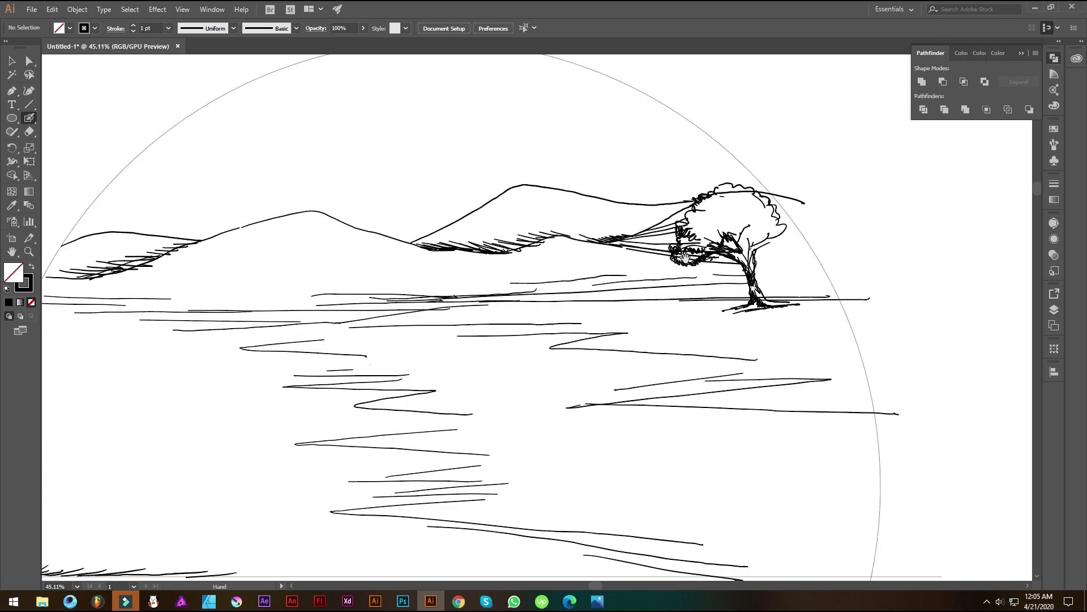
Step: Sketch smaller trees with trunks and rounded crowns beneath and beside the large tree
{"action": "scroll", "coordinate": [686, 256], "scroll_direction": "up", "scroll_amount": 4}
{"action": "left_click_drag", "start_coordinate": [723, 306], "coordinate": [736, 346]}
{"action": "left_click_drag", "start_coordinate": [682, 296], "coordinate": [730, 317]}
{"action": "mouse_move", "coordinate": [712, 278]}
{"action": "left_mouse_down"}
{"action": "mouse_move", "coordinate": [728, 320]}
{"action": "mouse_move", "coordinate": [722, 353]}
{"action": "mouse_move", "coordinate": [695, 353]}
{"action": "left_mouse_up"}
{"action": "key", "text": "ctrl+z"}
{"action": "left_click_drag", "start_coordinate": [719, 299], "coordinate": [711, 262]}
{"action": "left_click_drag", "start_coordinate": [722, 306], "coordinate": [753, 350]}
{"action": "left_click_drag", "start_coordinate": [773, 348], "coordinate": [733, 341]}
{"action": "mouse_move", "coordinate": [704, 300]}
{"action": "left_mouse_down"}
{"action": "mouse_move", "coordinate": [652, 314]}
{"action": "mouse_move", "coordinate": [677, 272]}
{"action": "mouse_move", "coordinate": [740, 342]}
{"action": "mouse_move", "coordinate": [731, 327]}
{"action": "mouse_move", "coordinate": [729, 354]}
{"action": "left_mouse_up"}
{"action": "mouse_move", "coordinate": [748, 279]}
{"action": "left_mouse_down"}
{"action": "mouse_move", "coordinate": [755, 289]}
{"action": "mouse_move", "coordinate": [775, 278]}
{"action": "mouse_move", "coordinate": [792, 347]}
{"action": "mouse_move", "coordinate": [777, 295]}
{"action": "mouse_move", "coordinate": [796, 306]}
{"action": "mouse_move", "coordinate": [765, 310]}
{"action": "mouse_move", "coordinate": [758, 289]}
{"action": "left_mouse_up"}
{"action": "left_click_drag", "start_coordinate": [786, 303], "coordinate": [781, 284]}
{"action": "mouse_move", "coordinate": [836, 330]}
{"action": "left_mouse_down"}
{"action": "mouse_move", "coordinate": [826, 284]}
{"action": "mouse_move", "coordinate": [835, 247]}
{"action": "mouse_move", "coordinate": [847, 327]}
{"action": "left_mouse_up"}
Step: Hatch the upper and middle bends of the right river bank with dense horizontal strokes
{"action": "scroll", "coordinate": [869, 340], "scroll_direction": "down", "scroll_amount": 5}
{"action": "mouse_move", "coordinate": [812, 248]}
{"action": "left_mouse_down"}
{"action": "mouse_move", "coordinate": [635, 214]}
{"action": "mouse_move", "coordinate": [627, 244]}
{"action": "left_mouse_up"}
{"action": "mouse_move", "coordinate": [711, 241]}
{"action": "left_mouse_down"}
{"action": "mouse_move", "coordinate": [640, 252]}
{"action": "mouse_move", "coordinate": [727, 256]}
{"action": "mouse_move", "coordinate": [623, 265]}
{"action": "mouse_move", "coordinate": [872, 281]}
{"action": "mouse_move", "coordinate": [813, 290]}
{"action": "mouse_move", "coordinate": [861, 286]}
{"action": "left_mouse_up"}
{"action": "left_click_drag", "start_coordinate": [765, 311], "coordinate": [937, 329]}
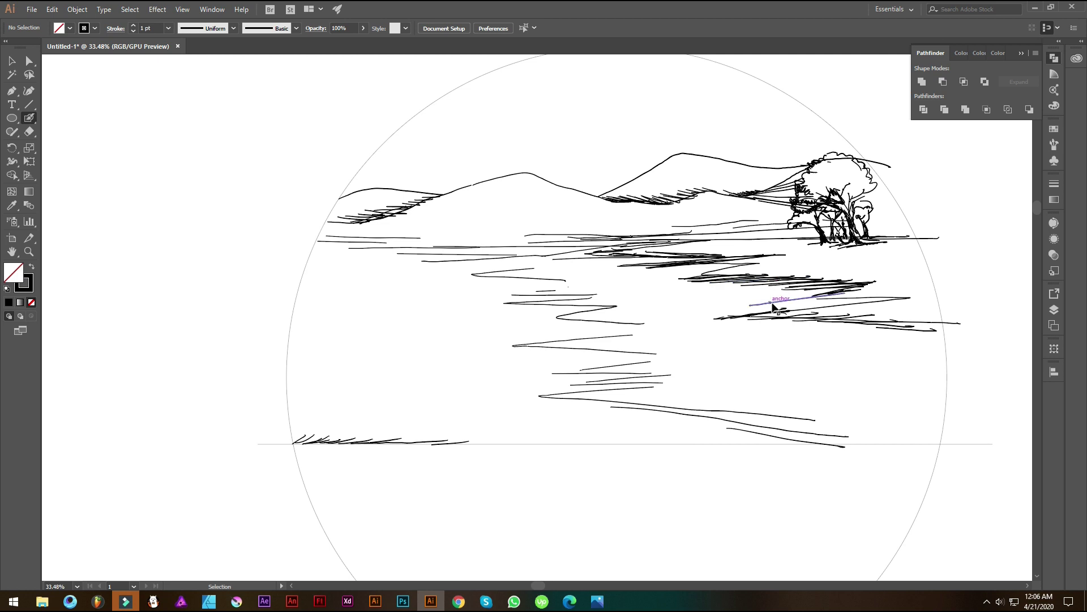
Step: Add slanted grass strokes along the lowest bend of the right bank and shade the edge just above it
{"action": "left_click_drag", "start_coordinate": [715, 318], "coordinate": [753, 319]}
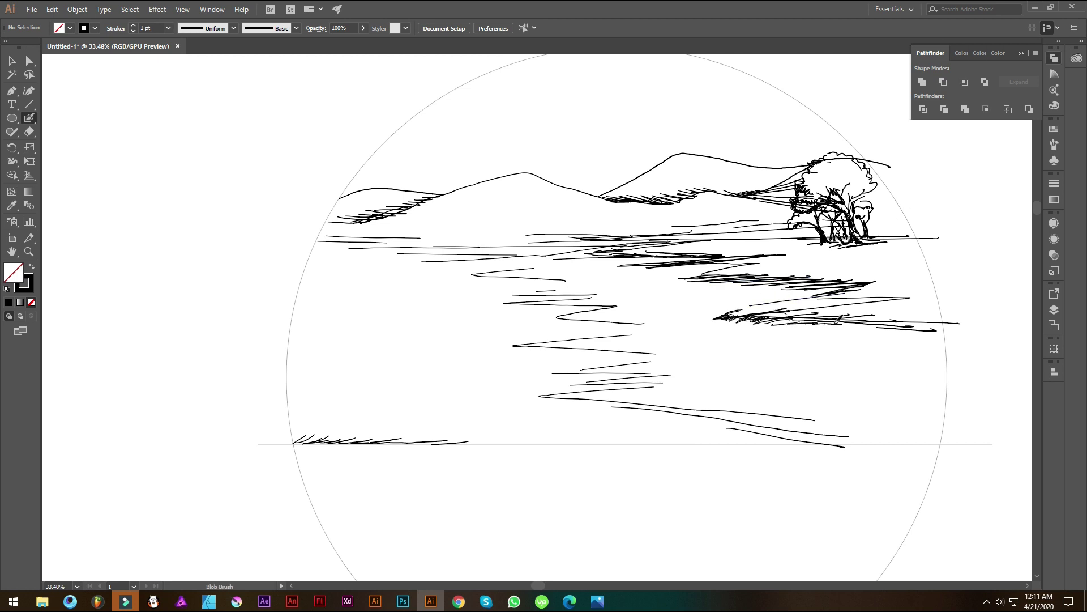
{"action": "left_click_drag", "start_coordinate": [866, 324], "coordinate": [931, 322]}
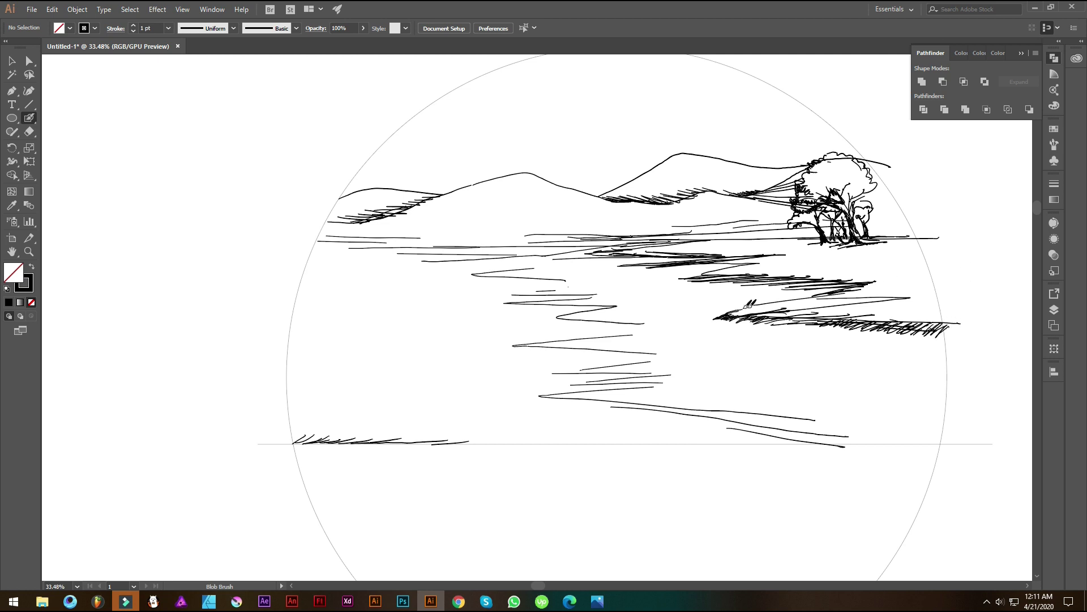
{"action": "left_click_drag", "start_coordinate": [802, 295], "coordinate": [830, 294]}
{"action": "left_click_drag", "start_coordinate": [909, 294], "coordinate": [929, 290]}
Step: Add a contour line on the ground below the tree and hatch the plain near the middle of the horizon
{"action": "scroll", "coordinate": [838, 294], "scroll_direction": "up", "scroll_amount": 1}
{"action": "mouse_move", "coordinate": [751, 281]}
{"action": "left_mouse_down"}
{"action": "mouse_move", "coordinate": [696, 288]}
{"action": "mouse_move", "coordinate": [731, 266]}
{"action": "mouse_move", "coordinate": [900, 248]}
{"action": "left_mouse_up"}
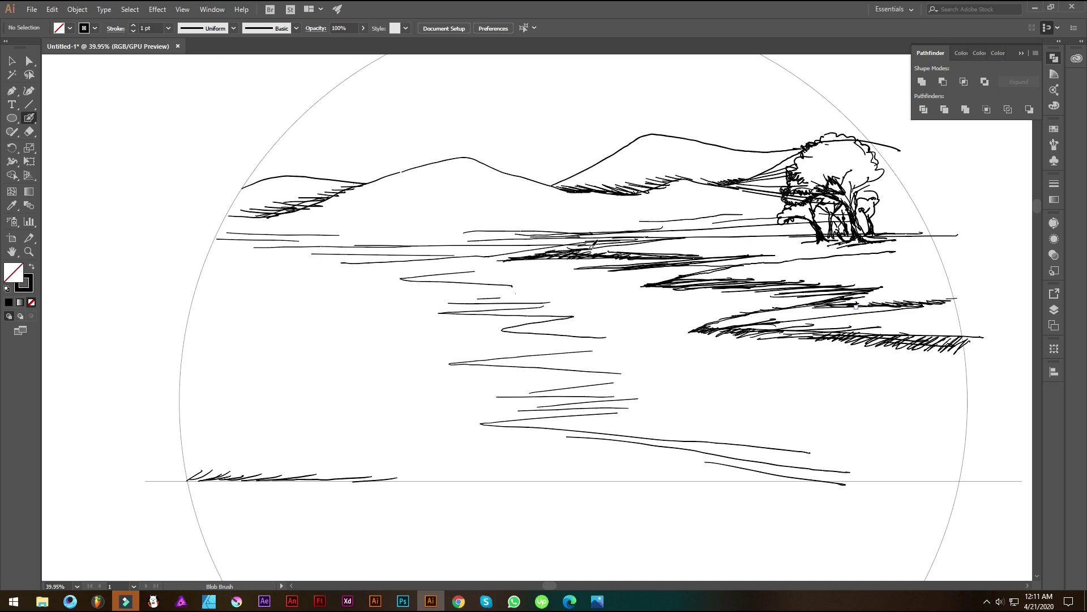
{"action": "left_click_drag", "start_coordinate": [593, 240], "coordinate": [629, 235]}
{"action": "left_click_drag", "start_coordinate": [482, 246], "coordinate": [595, 244]}
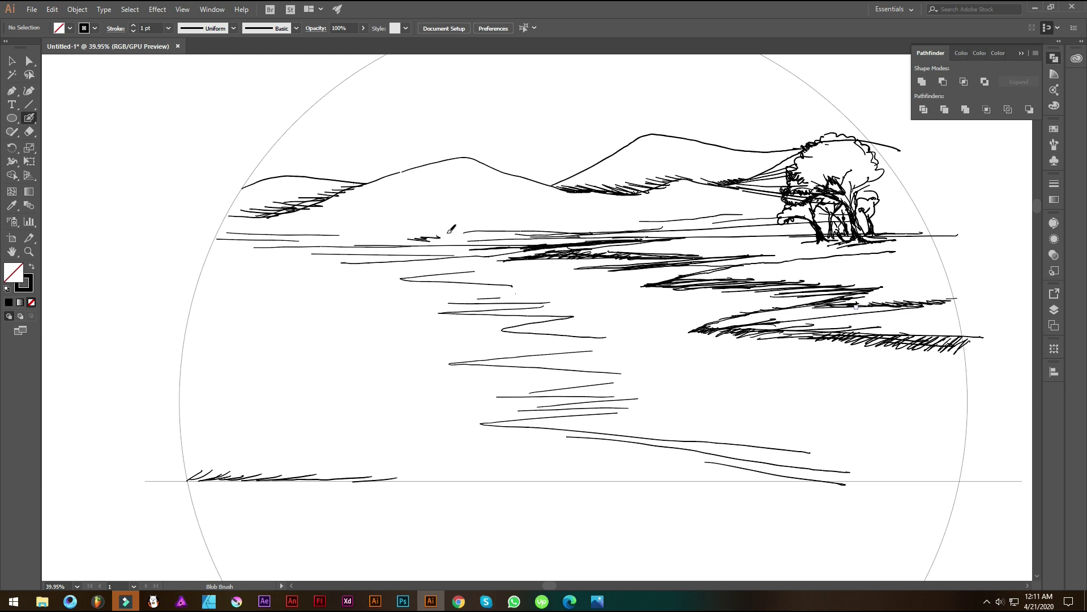
{"action": "left_click_drag", "start_coordinate": [466, 229], "coordinate": [547, 225]}
Step: Darken the left shoreline and left hill shading, and add short contour strokes on the middle hill
{"action": "scroll", "coordinate": [276, 160], "scroll_direction": "up", "scroll_amount": 3}
{"action": "left_click_drag", "start_coordinate": [227, 266], "coordinate": [393, 245]}
{"action": "mouse_move", "coordinate": [254, 234]}
{"action": "left_mouse_down"}
{"action": "mouse_move", "coordinate": [383, 197]}
{"action": "mouse_move", "coordinate": [294, 204]}
{"action": "mouse_move", "coordinate": [345, 214]}
{"action": "mouse_move", "coordinate": [371, 193]}
{"action": "mouse_move", "coordinate": [447, 179]}
{"action": "mouse_move", "coordinate": [339, 223]}
{"action": "left_mouse_up"}
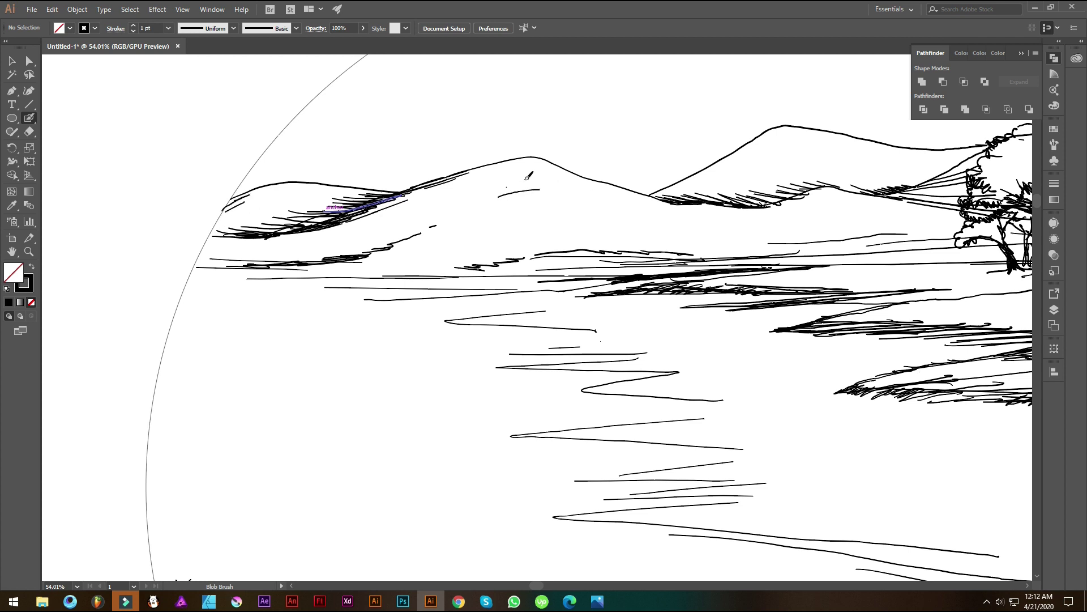
{"action": "left_click_drag", "start_coordinate": [642, 212], "coordinate": [670, 213]}
{"action": "left_click_drag", "start_coordinate": [725, 231], "coordinate": [585, 241]}
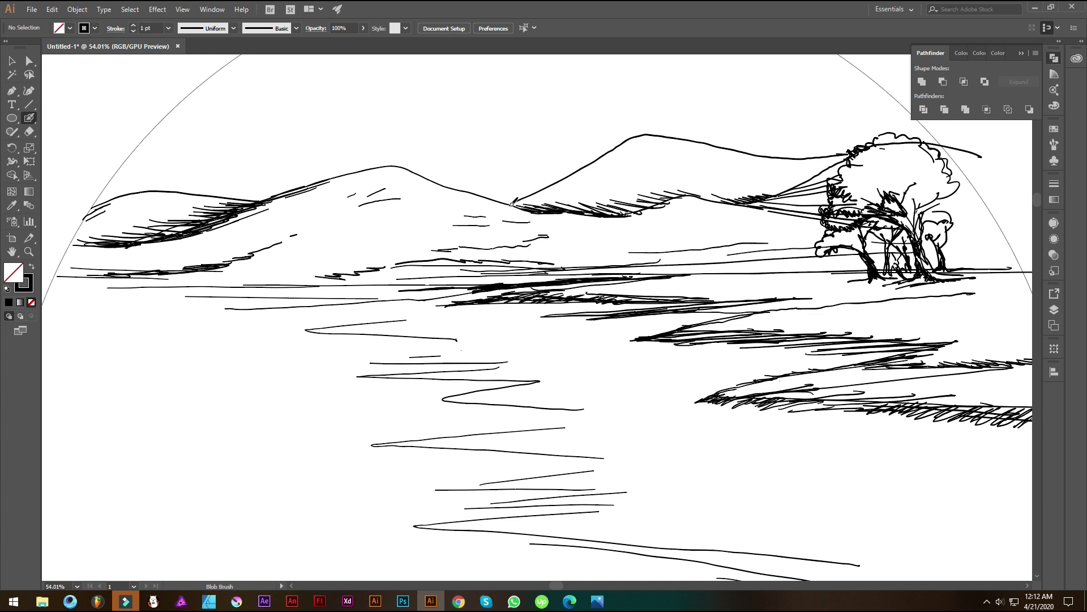
Step: Hatch the upper left bank and add texture strokes across the plain and the right bank below the tree
{"action": "left_click_drag", "start_coordinate": [512, 204], "coordinate": [571, 184]}
{"action": "mouse_move", "coordinate": [531, 264]}
{"action": "left_mouse_down"}
{"action": "mouse_move", "coordinate": [512, 204]}
{"action": "mouse_move", "coordinate": [444, 255]}
{"action": "mouse_move", "coordinate": [542, 258]}
{"action": "mouse_move", "coordinate": [439, 261]}
{"action": "mouse_move", "coordinate": [487, 251]}
{"action": "mouse_move", "coordinate": [424, 248]}
{"action": "left_mouse_up"}
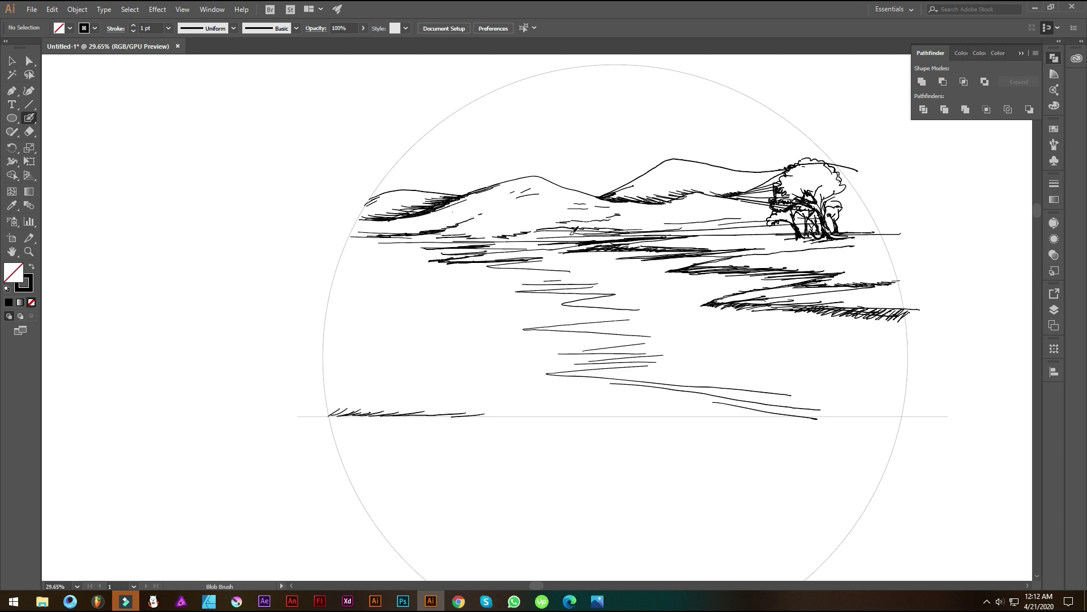
{"action": "left_click_drag", "start_coordinate": [602, 232], "coordinate": [554, 240]}
{"action": "left_click_drag", "start_coordinate": [725, 233], "coordinate": [767, 231]}
{"action": "left_click_drag", "start_coordinate": [659, 247], "coordinate": [760, 239]}
{"action": "mouse_move", "coordinate": [828, 264]}
{"action": "left_mouse_down"}
{"action": "mouse_move", "coordinate": [784, 274]}
{"action": "mouse_move", "coordinate": [798, 283]}
{"action": "mouse_move", "coordinate": [873, 266]}
{"action": "left_mouse_up"}
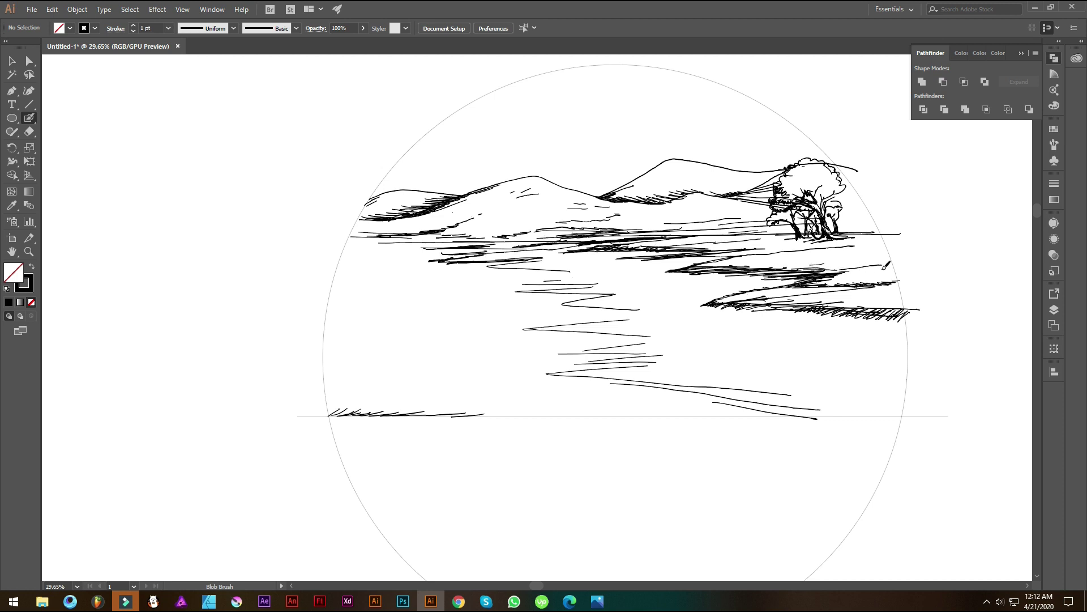
Step: Add contour strokes to the right hills and dense foliage beneath the large tree
{"action": "left_click_drag", "start_coordinate": [732, 256], "coordinate": [684, 269]}
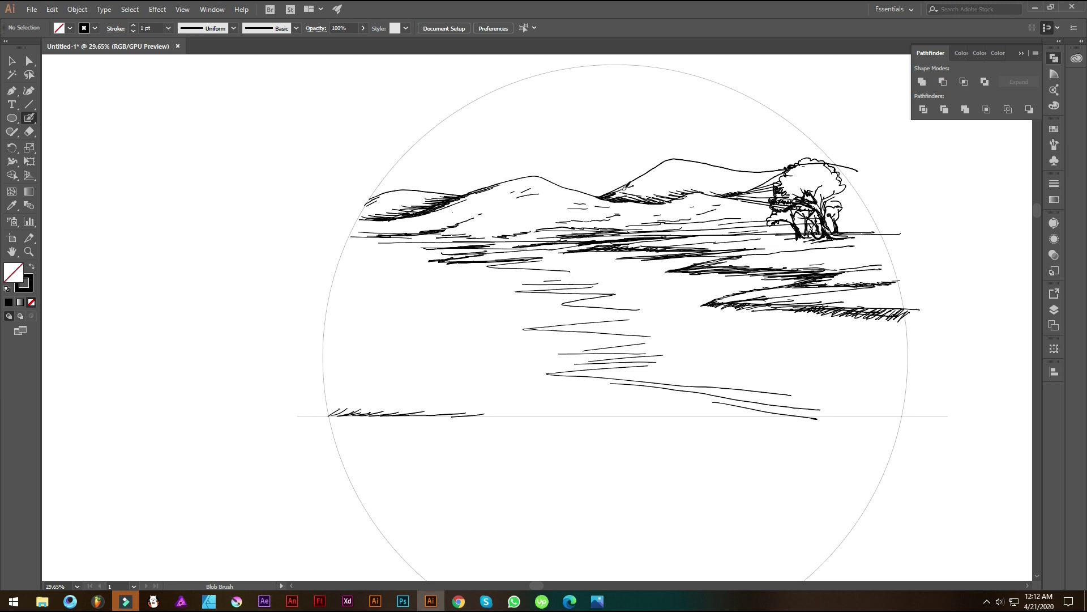
{"action": "left_click_drag", "start_coordinate": [751, 192], "coordinate": [762, 200]}
{"action": "mouse_move", "coordinate": [815, 243]}
{"action": "left_mouse_down"}
{"action": "mouse_move", "coordinate": [719, 259]}
{"action": "mouse_move", "coordinate": [709, 235]}
{"action": "left_mouse_up"}
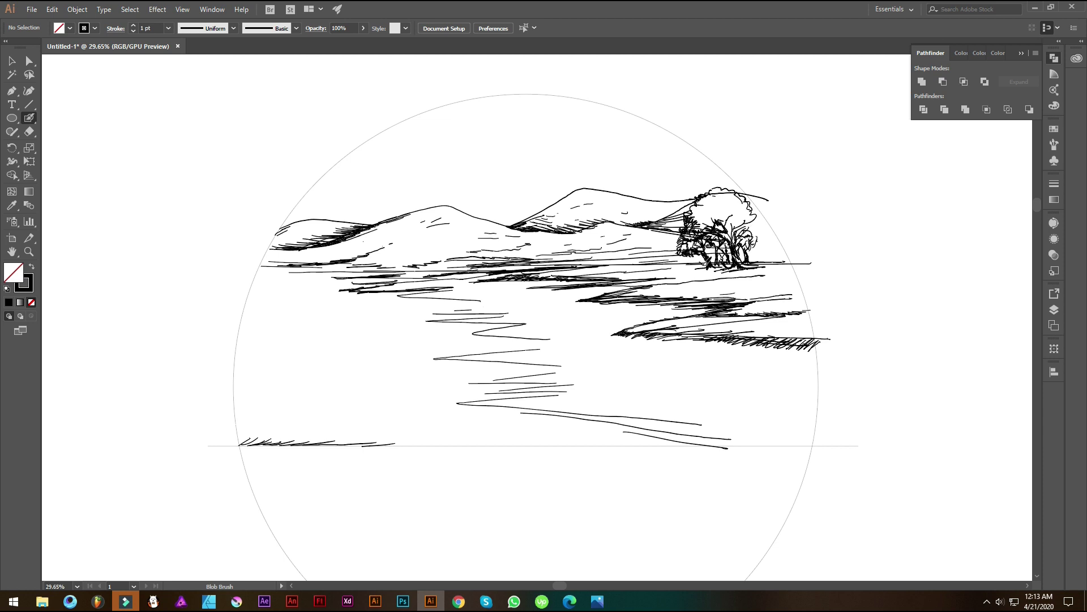
Step: Hatch the upper bend of the left bank and extend the grass on the lowest right bank
{"action": "mouse_move", "coordinate": [419, 290]}
{"action": "left_mouse_down"}
{"action": "mouse_move", "coordinate": [561, 291]}
{"action": "mouse_move", "coordinate": [588, 308]}
{"action": "mouse_move", "coordinate": [643, 300]}
{"action": "left_mouse_up"}
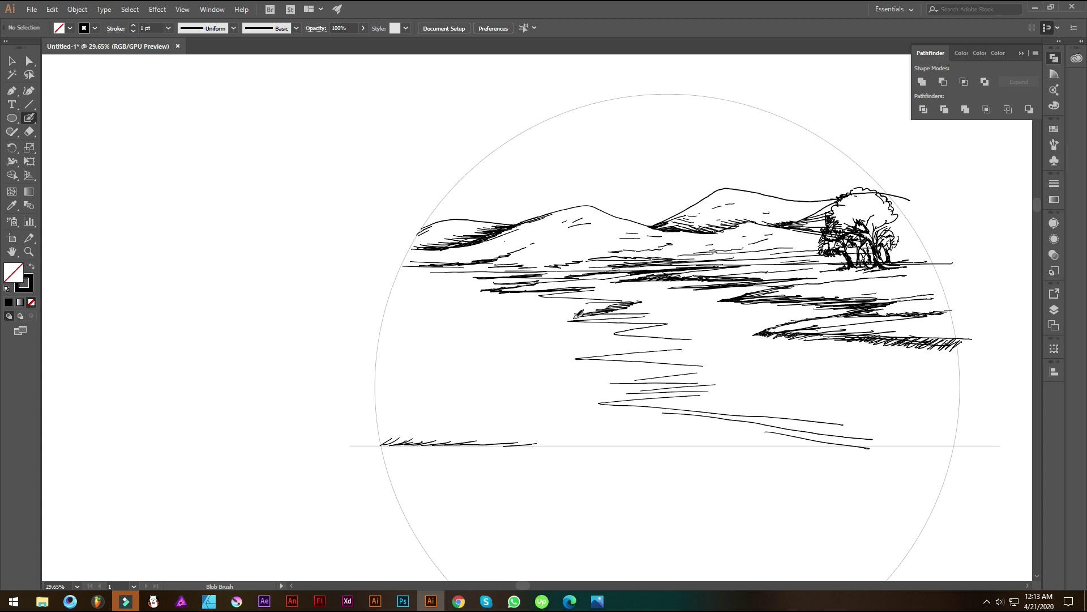
{"action": "left_click_drag", "start_coordinate": [559, 318], "coordinate": [588, 314]}
{"action": "mouse_move", "coordinate": [796, 343]}
{"action": "left_mouse_down"}
{"action": "mouse_move", "coordinate": [832, 329]}
{"action": "mouse_move", "coordinate": [805, 341]}
{"action": "mouse_move", "coordinate": [875, 336]}
{"action": "mouse_move", "coordinate": [861, 346]}
{"action": "mouse_move", "coordinate": [888, 339]}
{"action": "mouse_move", "coordinate": [878, 350]}
{"action": "mouse_move", "coordinate": [896, 351]}
{"action": "mouse_move", "coordinate": [941, 338]}
{"action": "mouse_move", "coordinate": [955, 343]}
{"action": "mouse_move", "coordinate": [952, 355]}
{"action": "mouse_move", "coordinate": [892, 337]}
{"action": "mouse_move", "coordinate": [960, 337]}
{"action": "left_mouse_up"}
Step: Shade the left bank's lower bends with hatching and dashed ground lines, and add grass tufts along the foreground
{"action": "mouse_move", "coordinate": [618, 398]}
{"action": "left_mouse_down"}
{"action": "mouse_move", "coordinate": [642, 390]}
{"action": "mouse_move", "coordinate": [589, 402]}
{"action": "mouse_move", "coordinate": [701, 383]}
{"action": "mouse_move", "coordinate": [641, 408]}
{"action": "mouse_move", "coordinate": [719, 403]}
{"action": "mouse_move", "coordinate": [742, 424]}
{"action": "mouse_move", "coordinate": [708, 424]}
{"action": "mouse_move", "coordinate": [785, 418]}
{"action": "mouse_move", "coordinate": [680, 435]}
{"action": "mouse_move", "coordinate": [692, 443]}
{"action": "mouse_move", "coordinate": [653, 439]}
{"action": "mouse_move", "coordinate": [788, 435]}
{"action": "left_mouse_up"}
{"action": "mouse_move", "coordinate": [652, 443]}
{"action": "left_mouse_down"}
{"action": "mouse_move", "coordinate": [584, 442]}
{"action": "mouse_move", "coordinate": [645, 445]}
{"action": "mouse_move", "coordinate": [685, 429]}
{"action": "left_mouse_up"}
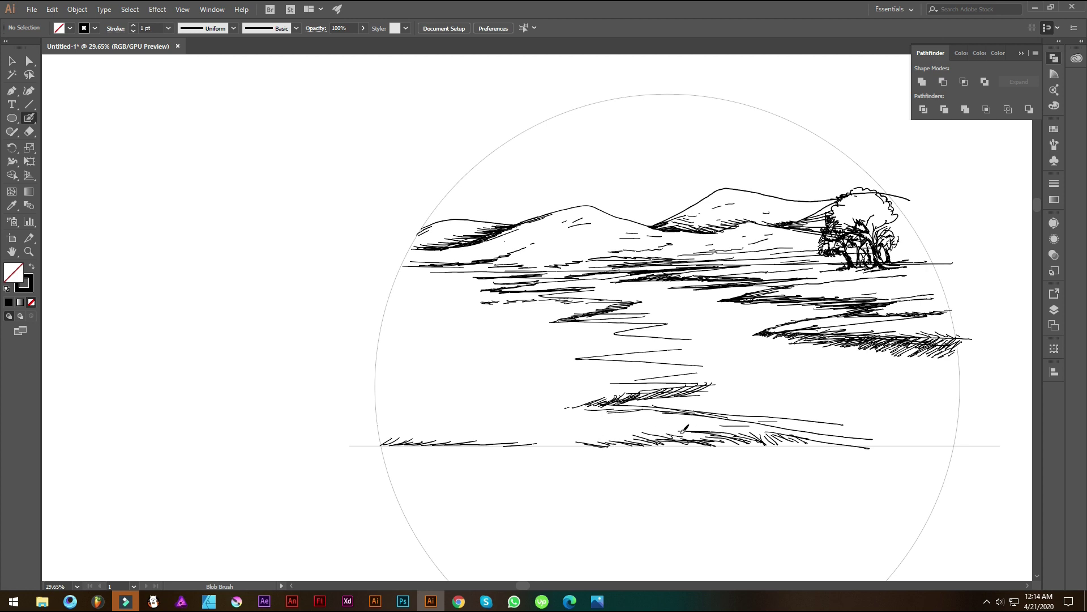
{"action": "left_click_drag", "start_coordinate": [625, 380], "coordinate": [498, 387]}
{"action": "mouse_move", "coordinate": [564, 359]}
{"action": "left_mouse_down"}
{"action": "mouse_move", "coordinate": [631, 354]}
{"action": "mouse_move", "coordinate": [629, 339]}
{"action": "mouse_move", "coordinate": [614, 336]}
{"action": "left_mouse_up"}
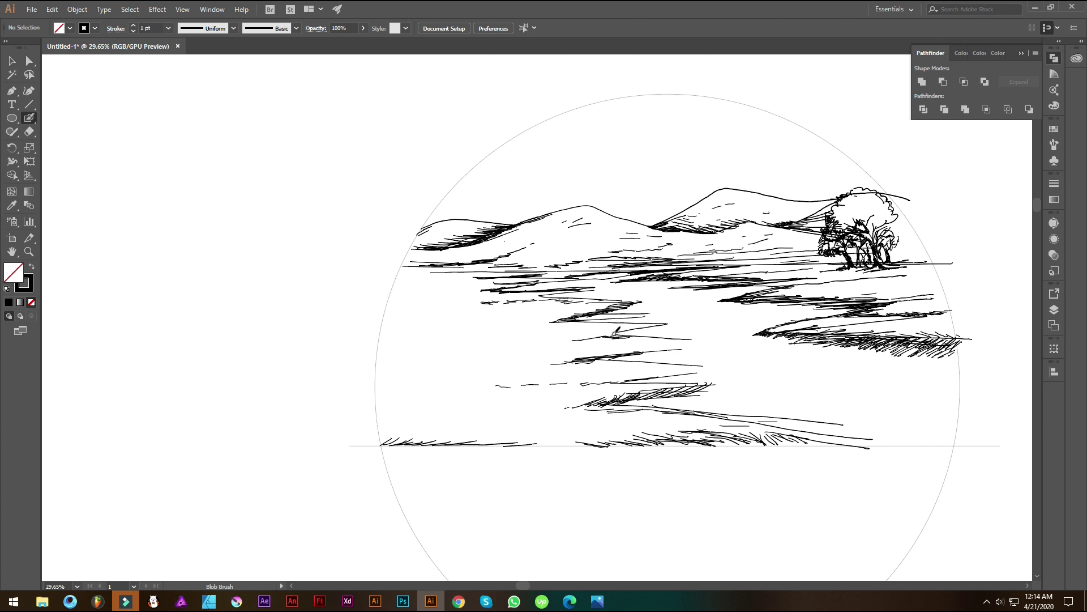
Step: Undo the first two small bird marks and draw a flock of four small birds in the sky above the middle hill
{"action": "scroll", "coordinate": [627, 195], "scroll_direction": "up", "scroll_amount": 3}
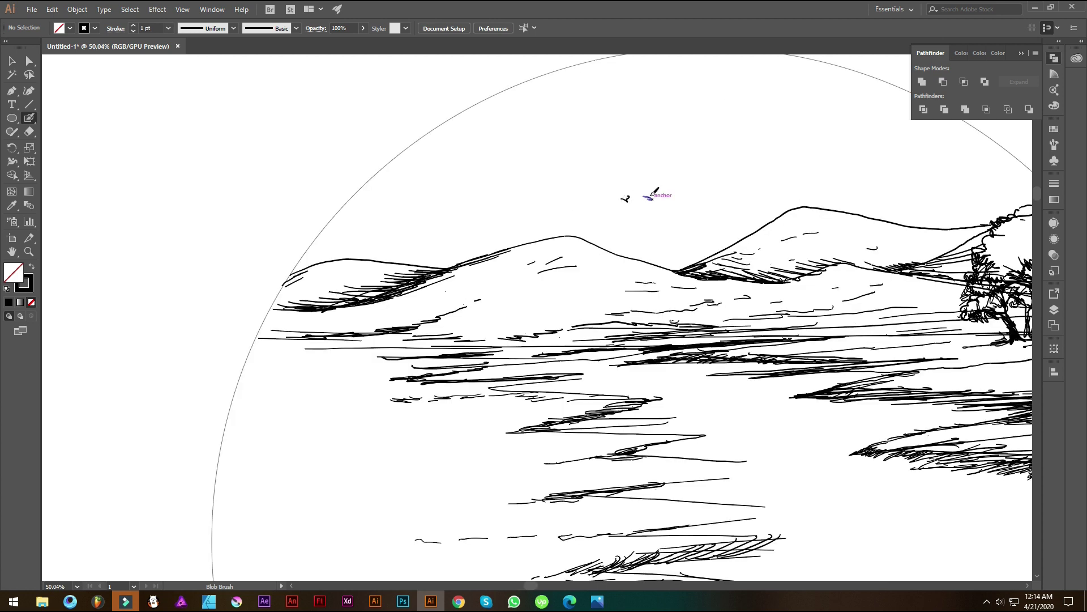
{"action": "scroll", "coordinate": [648, 177], "scroll_direction": "up", "scroll_amount": 5}
{"action": "key", "text": "ctrl+z"}
{"action": "key", "text": "ctrl+z"}
{"action": "left_click_drag", "start_coordinate": [640, 234], "coordinate": [656, 224]}
{"action": "left_click_drag", "start_coordinate": [640, 280], "coordinate": [640, 273]}
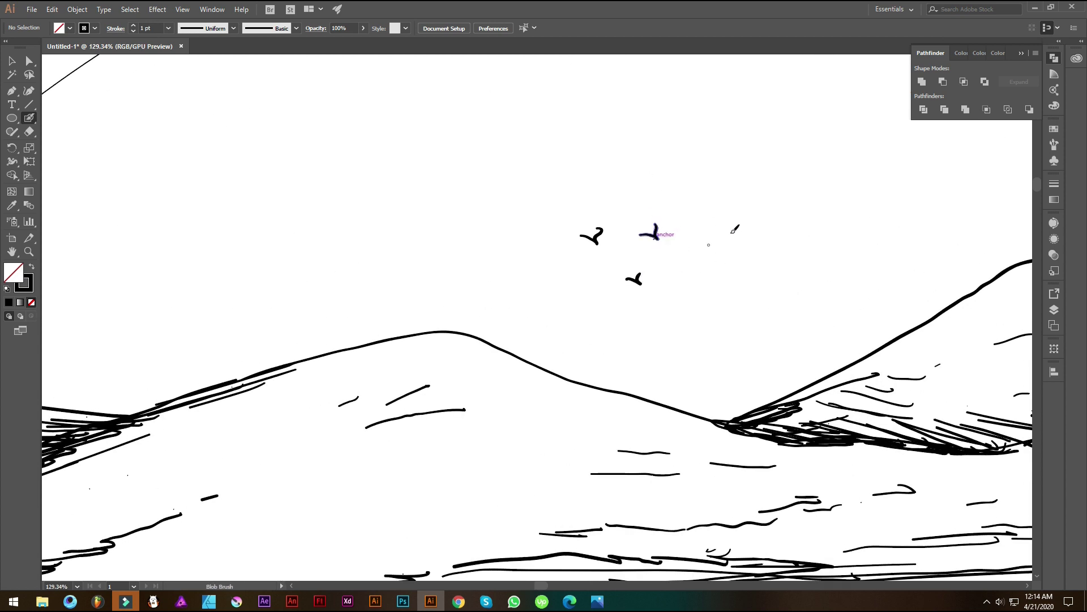
{"action": "left_click_drag", "start_coordinate": [720, 268], "coordinate": [478, 157]}
{"action": "left_click_drag", "start_coordinate": [697, 285], "coordinate": [632, 243]}
{"action": "left_click_drag", "start_coordinate": [538, 184], "coordinate": [646, 267]}
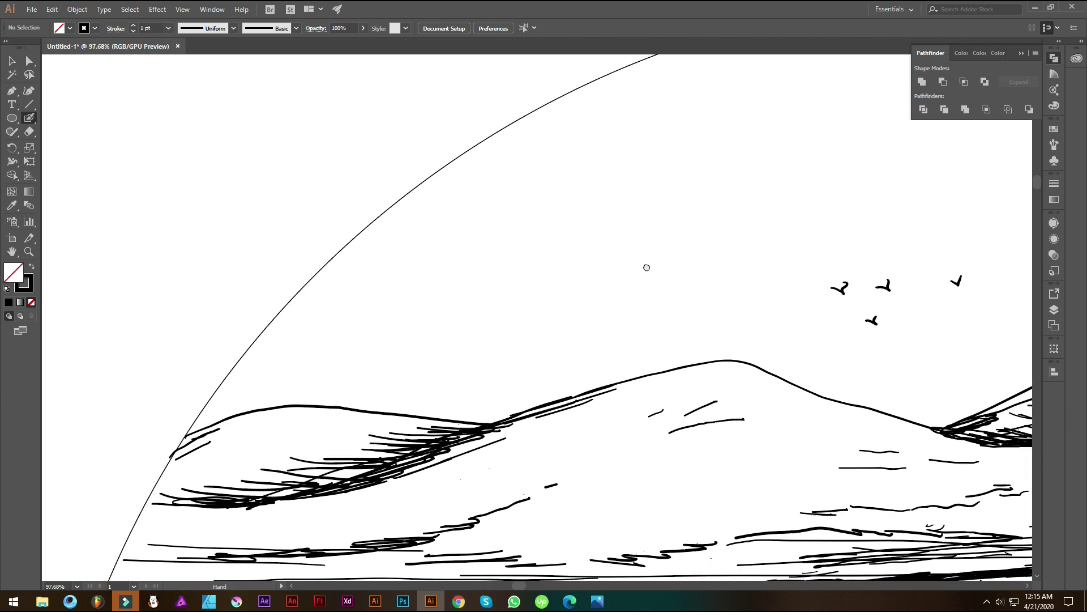
Step: Rearrange individual birds in the flock above the middle hill so they are unevenly spaced and differ in angle and size
{"action": "left_click_drag", "start_coordinate": [764, 286], "coordinate": [622, 245]}
{"action": "scroll", "coordinate": [661, 245], "scroll_direction": "down", "scroll_amount": 4}
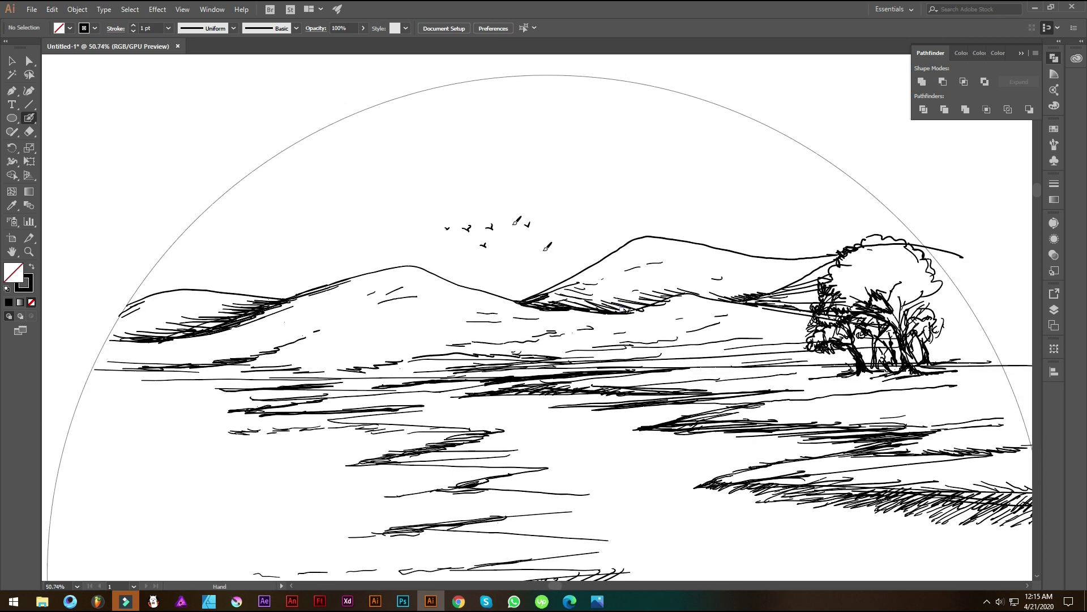
{"action": "key", "text": "v"}
{"action": "left_click", "coordinate": [488, 226]}
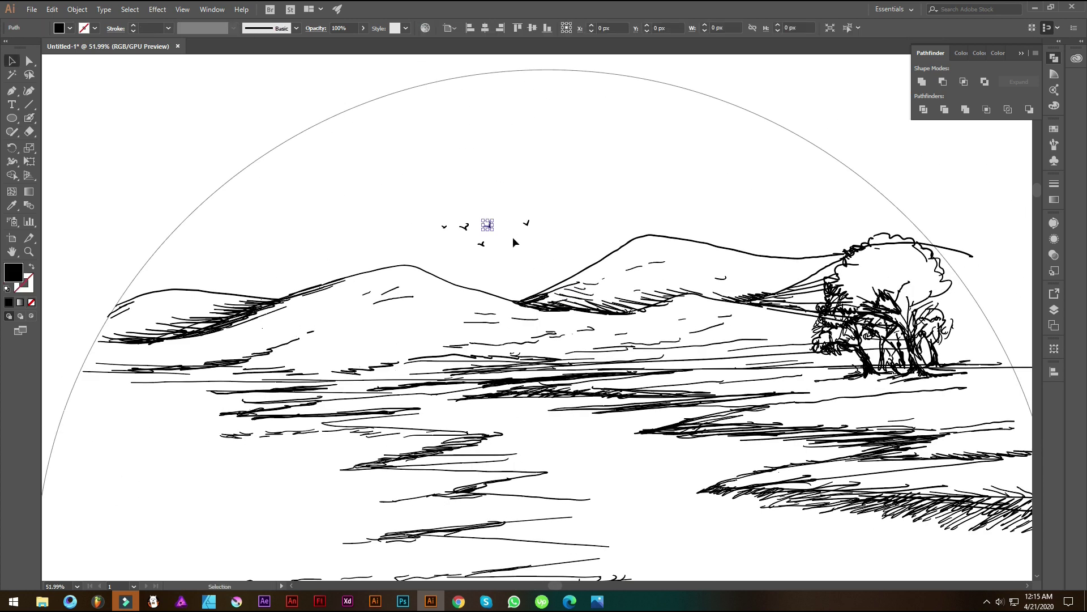
{"action": "key", "text": "Delete"}
{"action": "left_click_drag", "start_coordinate": [501, 208], "coordinate": [627, 279]}
{"action": "left_click_drag", "start_coordinate": [552, 236], "coordinate": [495, 244]}
{"action": "left_click", "coordinate": [523, 262]}
{"action": "left_click_drag", "start_coordinate": [528, 276], "coordinate": [617, 250]}
{"action": "left_click", "coordinate": [652, 255]}
{"action": "left_click_drag", "start_coordinate": [659, 248], "coordinate": [623, 246]}
Step: Select the whole landscape sketch and erase small parts of the dense hatching along the far shoreline with the Eraser
{"action": "mouse_move", "coordinate": [450, 438]}
{"action": "left_mouse_down"}
{"action": "mouse_move", "coordinate": [702, 342]}
{"action": "mouse_move", "coordinate": [825, 225]}
{"action": "left_mouse_up"}
{"action": "left_click", "coordinate": [833, 257]}
{"action": "left_click_drag", "start_coordinate": [669, 307], "coordinate": [736, 346]}
{"action": "mouse_move", "coordinate": [1020, 212]}
{"action": "left_mouse_down"}
{"action": "mouse_move", "coordinate": [428, 419]}
{"action": "mouse_move", "coordinate": [295, 512]}
{"action": "left_mouse_up"}
{"action": "key", "text": "e"}
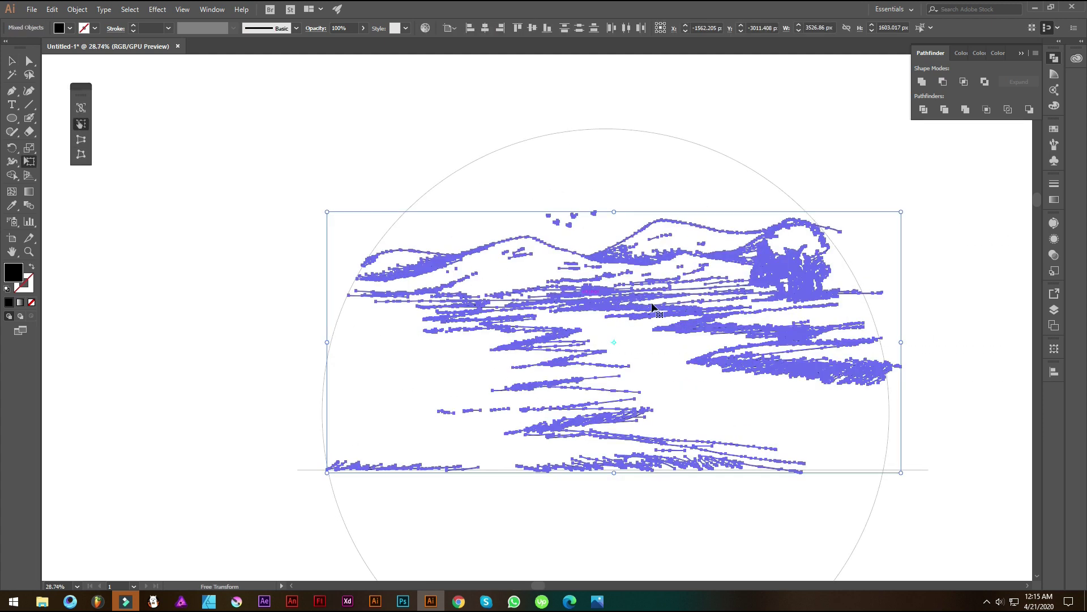
{"action": "left_click", "coordinate": [29, 131]}
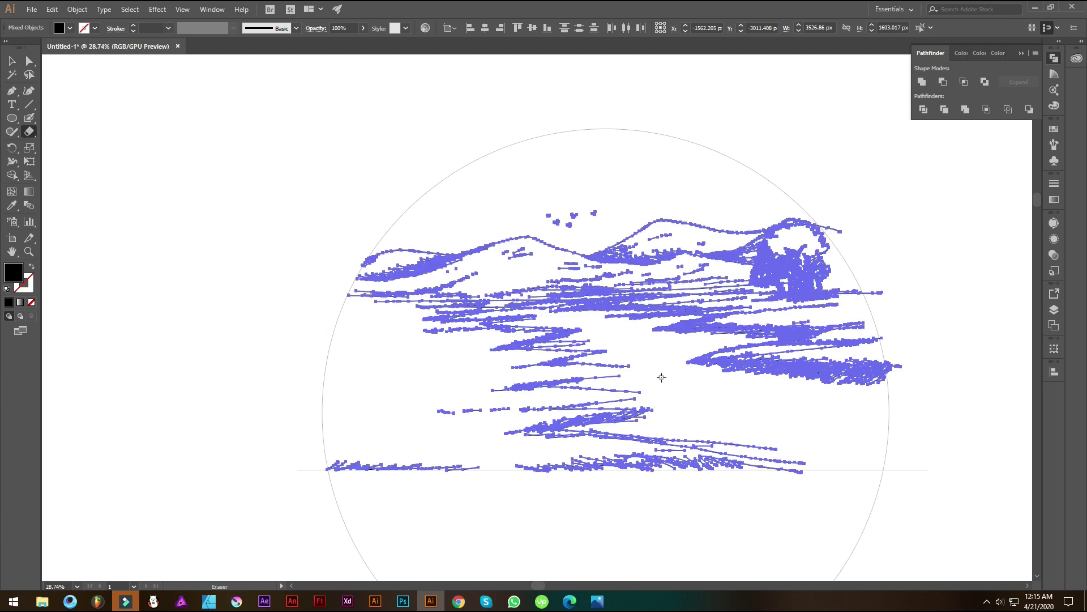
{"action": "mouse_move", "coordinate": [736, 264]}
{"action": "left_mouse_down"}
{"action": "mouse_move", "coordinate": [849, 374]}
{"action": "mouse_move", "coordinate": [745, 286]}
{"action": "mouse_move", "coordinate": [754, 291]}
{"action": "left_mouse_up"}
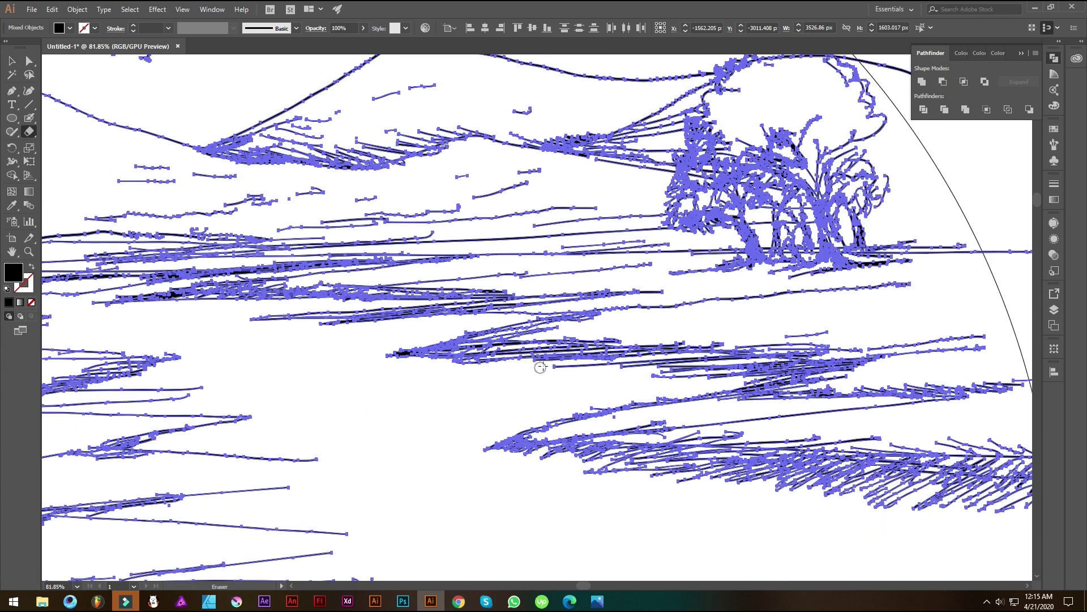
{"action": "mouse_move", "coordinate": [607, 367]}
{"action": "left_mouse_down"}
{"action": "mouse_move", "coordinate": [861, 339]}
{"action": "mouse_move", "coordinate": [493, 340]}
{"action": "mouse_move", "coordinate": [566, 340]}
{"action": "mouse_move", "coordinate": [768, 373]}
{"action": "mouse_move", "coordinate": [776, 365]}
{"action": "left_mouse_up"}
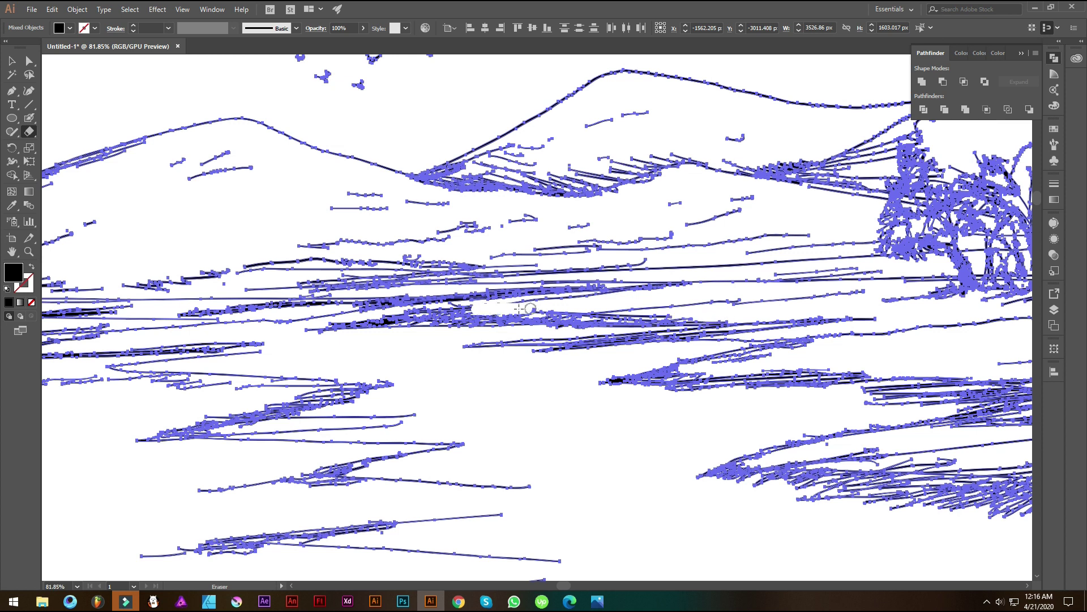
{"action": "left_click_drag", "start_coordinate": [565, 326], "coordinate": [415, 274]}
{"action": "key", "text": "v"}
{"action": "left_click", "coordinate": [386, 340]}
{"action": "left_click_drag", "start_coordinate": [454, 294], "coordinate": [399, 231]}
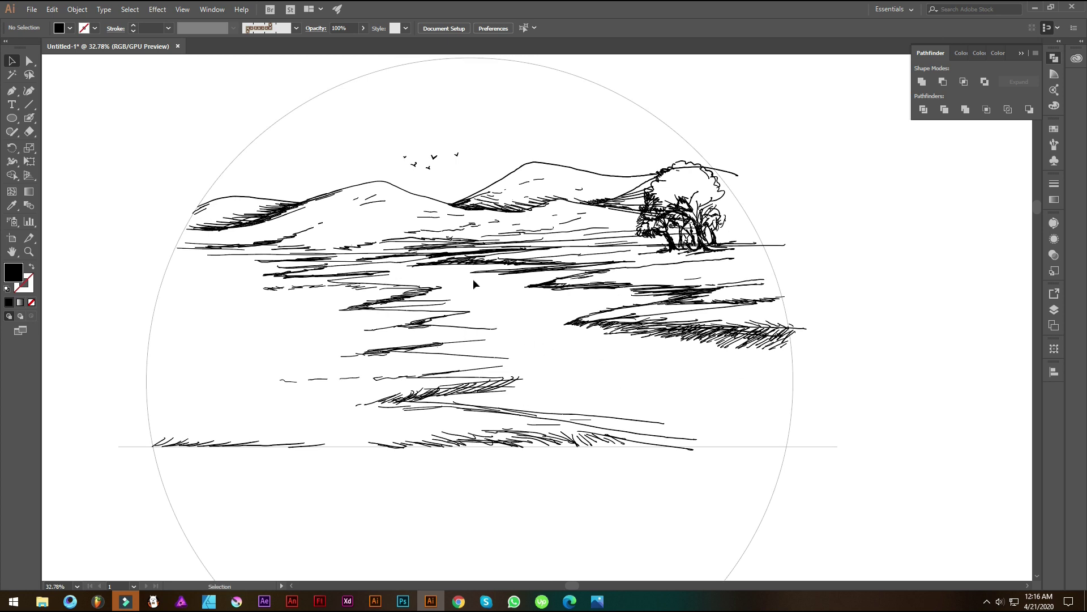
Step: Hatch the left riverbank's bends with the Blob Brush and extend dashed ground lines outward from them
{"action": "key", "text": "b"}
{"action": "key", "text": "shift+b"}
{"action": "mouse_move", "coordinate": [326, 385]}
{"action": "left_mouse_down"}
{"action": "mouse_move", "coordinate": [299, 389]}
{"action": "mouse_move", "coordinate": [530, 355]}
{"action": "left_mouse_up"}
{"action": "mouse_move", "coordinate": [371, 351]}
{"action": "left_mouse_down"}
{"action": "mouse_move", "coordinate": [490, 337]}
{"action": "mouse_move", "coordinate": [428, 320]}
{"action": "mouse_move", "coordinate": [468, 314]}
{"action": "mouse_move", "coordinate": [416, 324]}
{"action": "mouse_move", "coordinate": [442, 319]}
{"action": "left_mouse_up"}
{"action": "mouse_move", "coordinate": [445, 303]}
{"action": "left_mouse_down"}
{"action": "mouse_move", "coordinate": [282, 312]}
{"action": "mouse_move", "coordinate": [349, 306]}
{"action": "mouse_move", "coordinate": [367, 316]}
{"action": "mouse_move", "coordinate": [382, 298]}
{"action": "mouse_move", "coordinate": [303, 288]}
{"action": "left_mouse_up"}
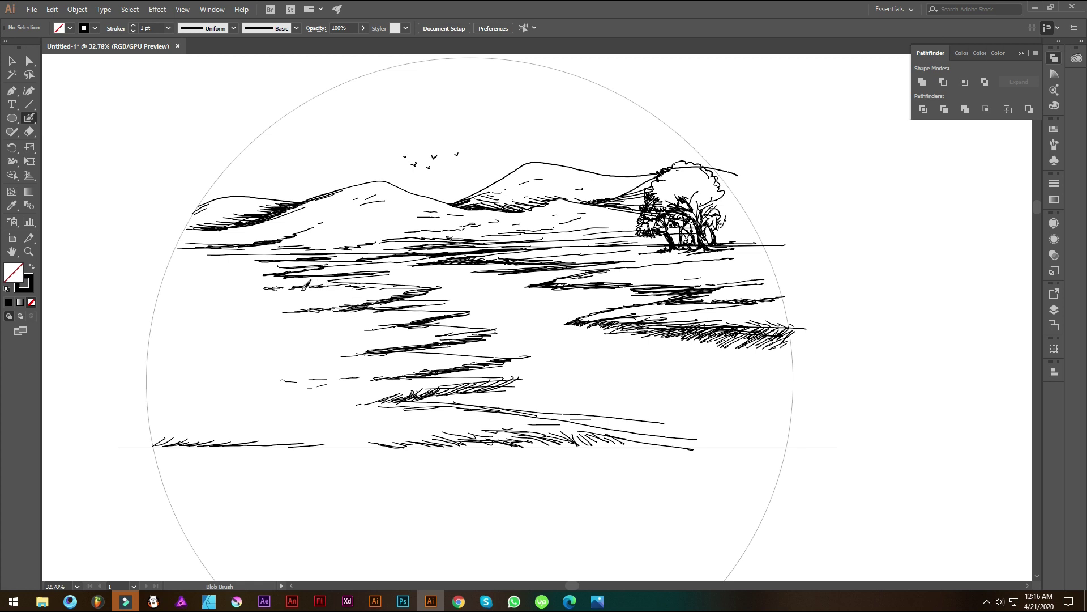
Step: Fill the foreground line with denser grass tufts across its width and add short ground dashes on the left meadow
{"action": "mouse_move", "coordinate": [565, 433]}
{"action": "left_mouse_down"}
{"action": "mouse_move", "coordinate": [220, 448]}
{"action": "mouse_move", "coordinate": [382, 435]}
{"action": "mouse_move", "coordinate": [412, 441]}
{"action": "left_mouse_up"}
{"action": "mouse_move", "coordinate": [612, 431]}
{"action": "left_mouse_down"}
{"action": "mouse_move", "coordinate": [637, 439]}
{"action": "mouse_move", "coordinate": [665, 427]}
{"action": "left_mouse_up"}
{"action": "mouse_move", "coordinate": [547, 418]}
{"action": "left_mouse_down"}
{"action": "mouse_move", "coordinate": [655, 444]}
{"action": "mouse_move", "coordinate": [636, 440]}
{"action": "mouse_move", "coordinate": [657, 433]}
{"action": "mouse_move", "coordinate": [668, 448]}
{"action": "mouse_move", "coordinate": [679, 430]}
{"action": "mouse_move", "coordinate": [690, 445]}
{"action": "mouse_move", "coordinate": [719, 388]}
{"action": "left_mouse_up"}
{"action": "key", "text": "space"}
{"action": "mouse_move", "coordinate": [630, 376]}
{"action": "left_mouse_down"}
{"action": "mouse_move", "coordinate": [674, 386]}
{"action": "mouse_move", "coordinate": [483, 381]}
{"action": "left_mouse_up"}
{"action": "key", "text": "space"}
{"action": "left_click_drag", "start_coordinate": [596, 311], "coordinate": [726, 356]}
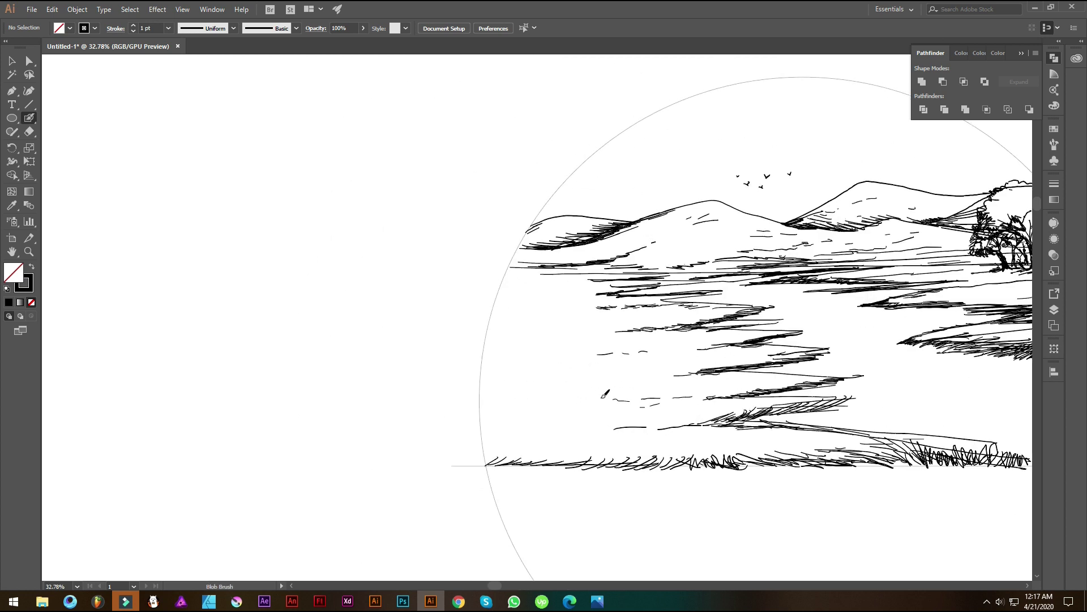
Step: Draw a right-facing bull's outline on the left meadow, with horns, muzzle, belly, one hind leg and one front leg
{"action": "key", "text": "v"}
{"action": "left_click_drag", "start_coordinate": [583, 338], "coordinate": [672, 411]}
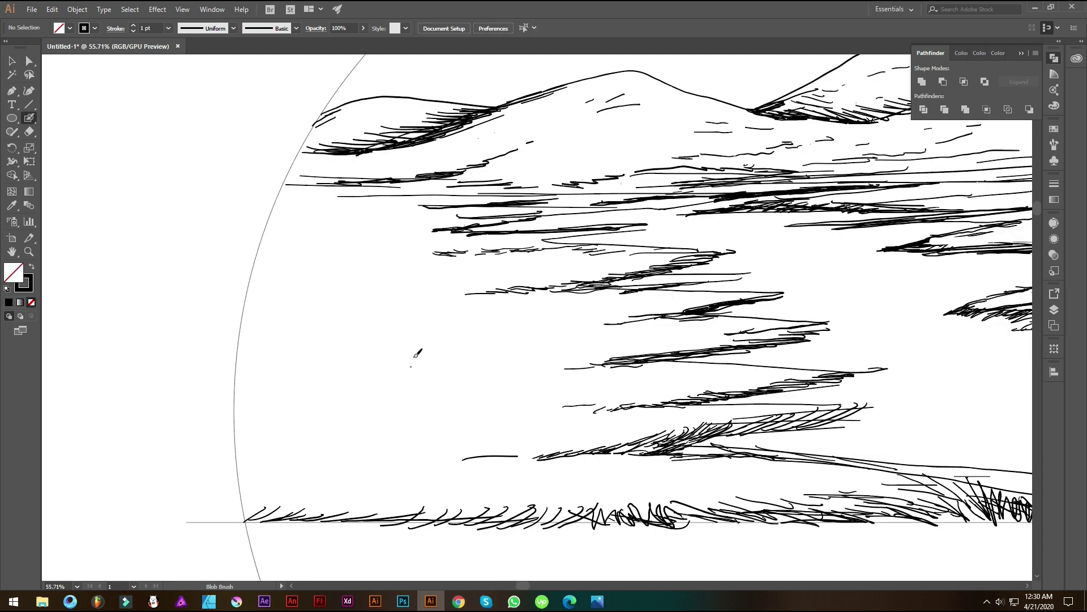
{"action": "left_click_drag", "start_coordinate": [379, 352], "coordinate": [454, 353]}
{"action": "mouse_move", "coordinate": [357, 355]}
{"action": "left_mouse_down"}
{"action": "mouse_move", "coordinate": [365, 416]}
{"action": "mouse_move", "coordinate": [356, 402]}
{"action": "mouse_move", "coordinate": [368, 395]}
{"action": "mouse_move", "coordinate": [436, 395]}
{"action": "left_mouse_up"}
{"action": "scroll", "coordinate": [365, 414], "scroll_direction": "up", "scroll_amount": 2}
{"action": "mouse_move", "coordinate": [483, 336]}
{"action": "left_mouse_down"}
{"action": "mouse_move", "coordinate": [502, 373]}
{"action": "mouse_move", "coordinate": [473, 386]}
{"action": "mouse_move", "coordinate": [463, 435]}
{"action": "left_mouse_up"}
{"action": "left_click_drag", "start_coordinate": [363, 398], "coordinate": [359, 444]}
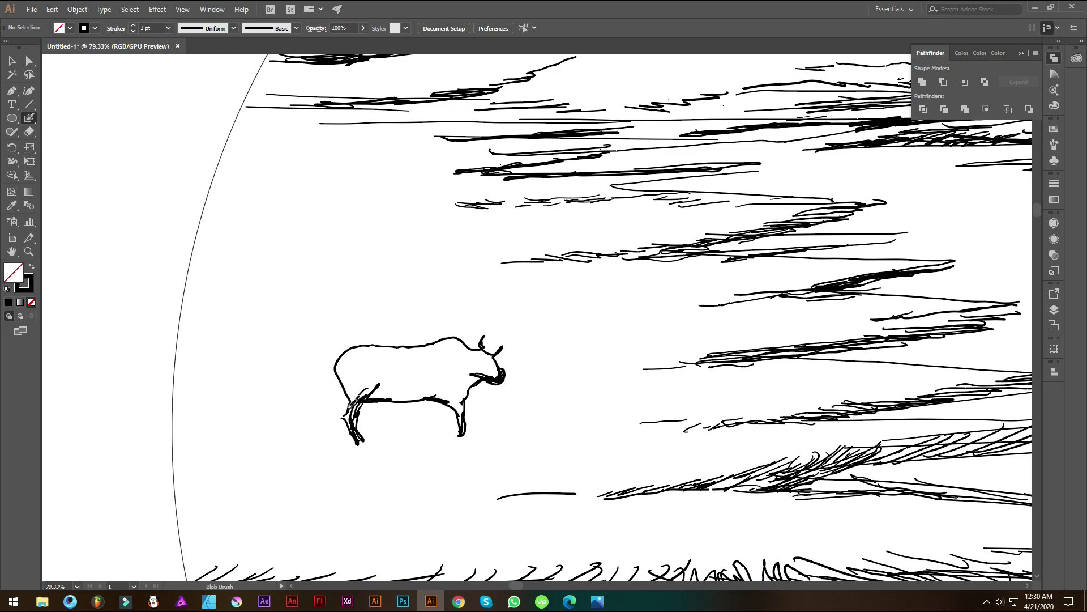
Step: Add the bull's tail, remaining legs, face and rib lines, and thicken its belly and outline
{"action": "left_click_drag", "start_coordinate": [490, 390], "coordinate": [402, 330]}
{"action": "mouse_move", "coordinate": [446, 358]}
{"action": "left_mouse_down"}
{"action": "mouse_move", "coordinate": [396, 308]}
{"action": "mouse_move", "coordinate": [369, 355]}
{"action": "mouse_move", "coordinate": [401, 352]}
{"action": "mouse_move", "coordinate": [387, 382]}
{"action": "left_mouse_up"}
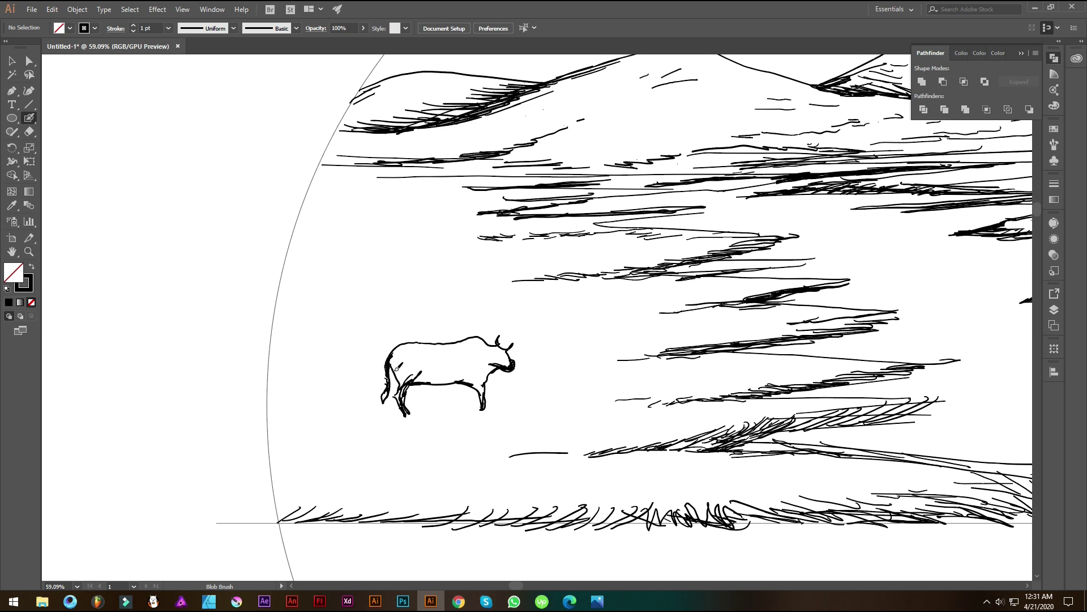
{"action": "left_click_drag", "start_coordinate": [409, 386], "coordinate": [429, 405]}
{"action": "mouse_move", "coordinate": [435, 368]}
{"action": "left_mouse_down"}
{"action": "mouse_move", "coordinate": [490, 442]}
{"action": "mouse_move", "coordinate": [509, 444]}
{"action": "left_mouse_up"}
{"action": "mouse_move", "coordinate": [398, 400]}
{"action": "left_mouse_down"}
{"action": "mouse_move", "coordinate": [418, 425]}
{"action": "mouse_move", "coordinate": [473, 388]}
{"action": "mouse_move", "coordinate": [439, 395]}
{"action": "mouse_move", "coordinate": [497, 400]}
{"action": "mouse_move", "coordinate": [490, 425]}
{"action": "mouse_move", "coordinate": [501, 411]}
{"action": "left_mouse_up"}
{"action": "mouse_move", "coordinate": [527, 363]}
{"action": "left_mouse_down"}
{"action": "mouse_move", "coordinate": [547, 367]}
{"action": "mouse_move", "coordinate": [540, 334]}
{"action": "mouse_move", "coordinate": [523, 328]}
{"action": "left_mouse_up"}
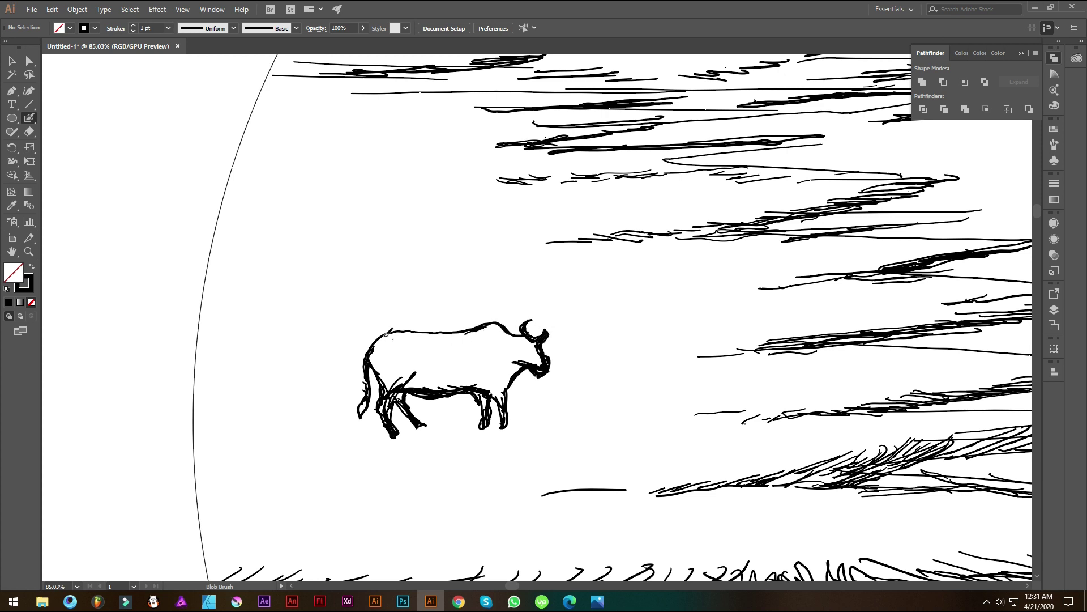
{"action": "mouse_move", "coordinate": [376, 347]}
{"action": "left_mouse_down"}
{"action": "mouse_move", "coordinate": [430, 333]}
{"action": "mouse_move", "coordinate": [414, 390]}
{"action": "mouse_move", "coordinate": [464, 379]}
{"action": "mouse_move", "coordinate": [530, 340]}
{"action": "mouse_move", "coordinate": [540, 355]}
{"action": "left_mouse_up"}
{"action": "left_click_drag", "start_coordinate": [524, 394], "coordinate": [487, 345]}
Step: Select the entire bull, move it toward the river, enlarge it slightly and tilt it a little clockwise
{"action": "key", "text": "v"}
{"action": "mouse_move", "coordinate": [309, 296]}
{"action": "left_mouse_down"}
{"action": "mouse_move", "coordinate": [481, 375]}
{"action": "mouse_move", "coordinate": [482, 391]}
{"action": "left_mouse_up"}
{"action": "left_click_drag", "start_coordinate": [473, 314], "coordinate": [476, 307]}
{"action": "left_click", "coordinate": [491, 311]}
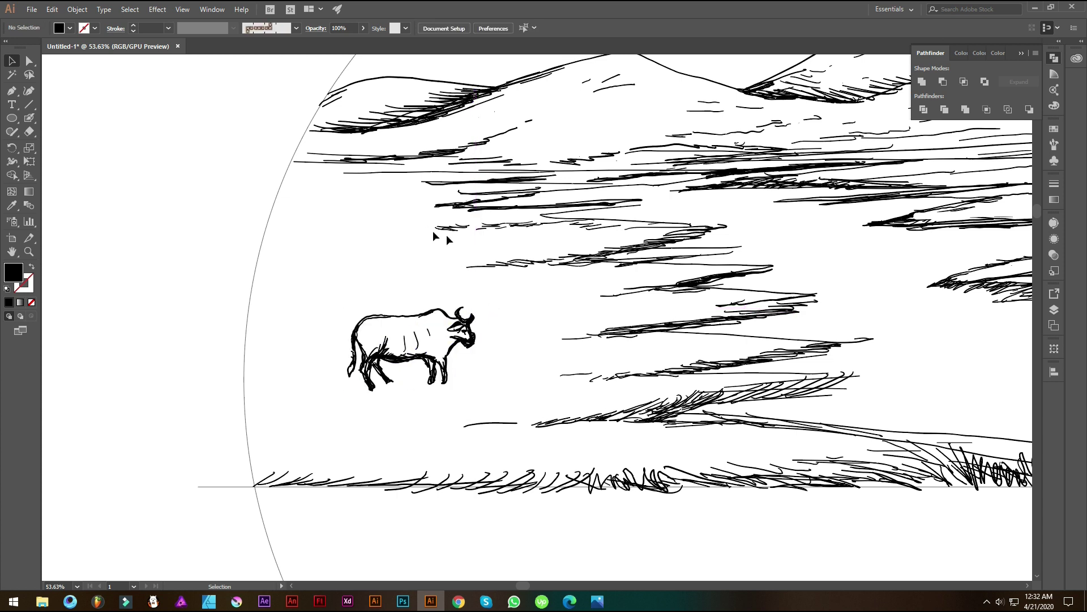
{"action": "left_click_drag", "start_coordinate": [331, 302], "coordinate": [490, 404]}
{"action": "mouse_move", "coordinate": [461, 341]}
{"action": "left_mouse_down"}
{"action": "mouse_move", "coordinate": [486, 369]}
{"action": "mouse_move", "coordinate": [503, 330]}
{"action": "mouse_move", "coordinate": [521, 320]}
{"action": "mouse_move", "coordinate": [530, 355]}
{"action": "mouse_move", "coordinate": [548, 320]}
{"action": "mouse_move", "coordinate": [534, 318]}
{"action": "left_mouse_up"}
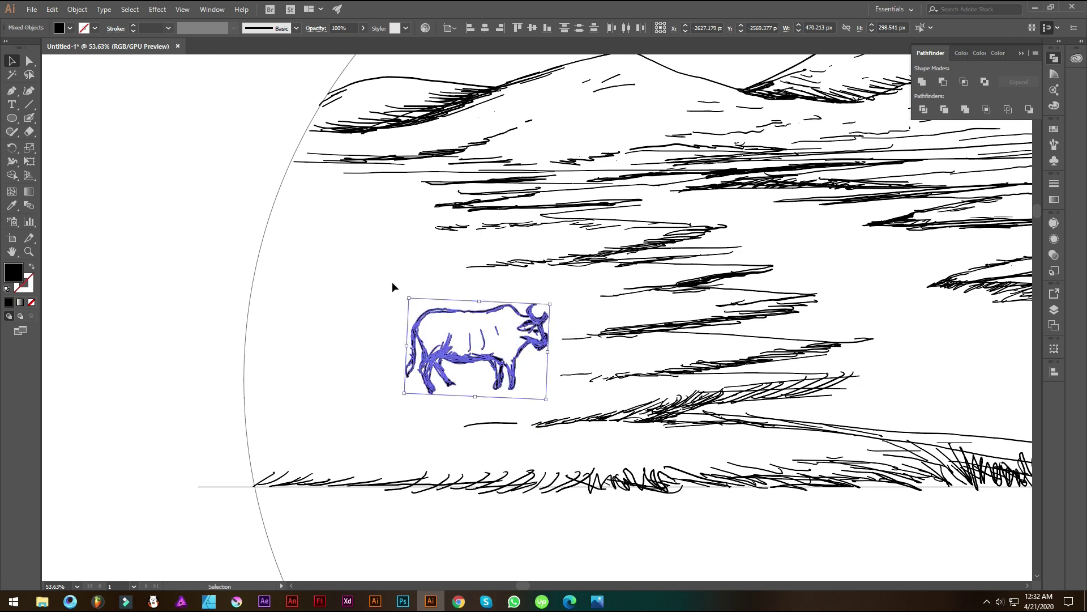
{"action": "left_click", "coordinate": [390, 281]}
Step: Start a second animal to the left of the bull, sketching both sides of its rump and a hind leg
{"action": "key", "text": "space"}
{"action": "left_click_drag", "start_coordinate": [377, 274], "coordinate": [396, 289]}
{"action": "key", "text": "shift+b"}
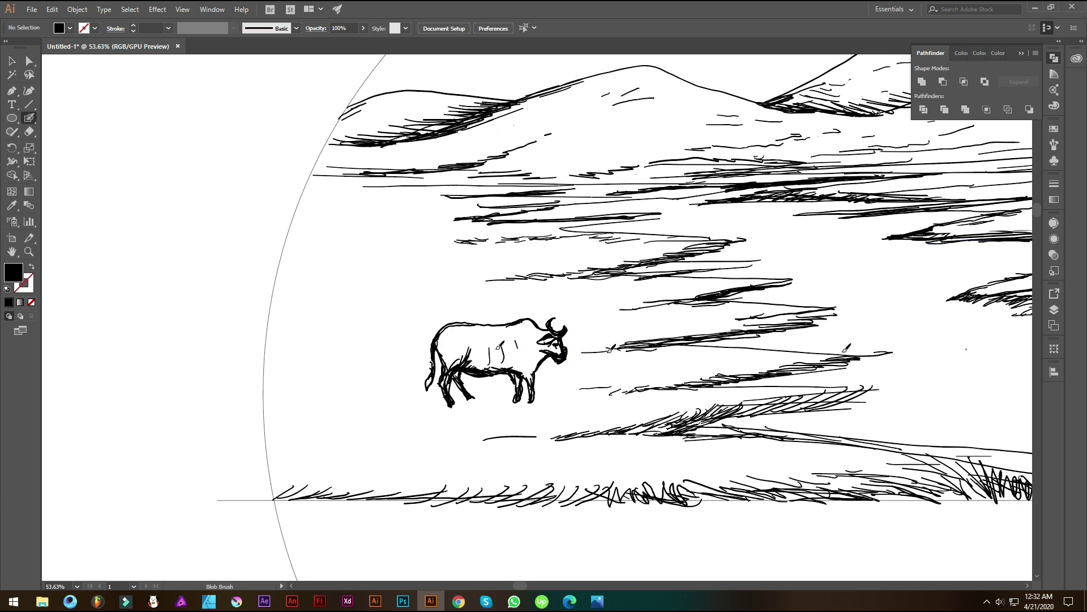
{"action": "left_click_drag", "start_coordinate": [365, 323], "coordinate": [372, 365]}
{"action": "key", "text": "shift+x"}
{"action": "left_click_drag", "start_coordinate": [407, 318], "coordinate": [401, 371]}
{"action": "left_click_drag", "start_coordinate": [398, 367], "coordinate": [410, 369]}
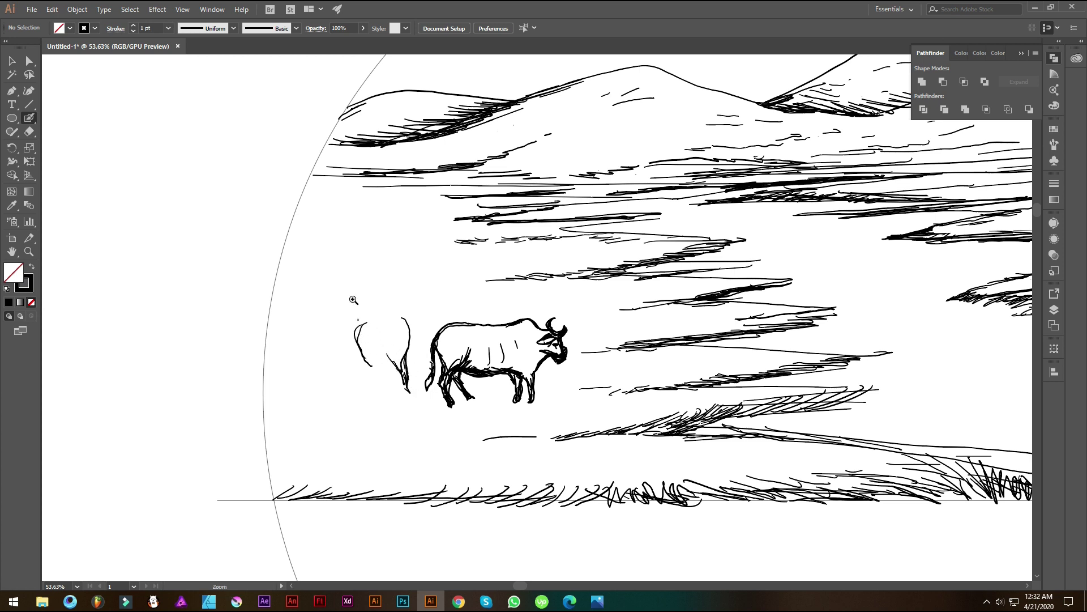
Step: Thicken the second animal's left flank and draw its shaded hind legs
{"action": "scroll", "coordinate": [354, 302], "scroll_direction": "up", "scroll_amount": 2}
{"action": "left_click_drag", "start_coordinate": [371, 333], "coordinate": [377, 392]}
{"action": "left_click_drag", "start_coordinate": [372, 328], "coordinate": [379, 394]}
{"action": "mouse_move", "coordinate": [356, 348]}
{"action": "left_mouse_down"}
{"action": "mouse_move", "coordinate": [396, 405]}
{"action": "mouse_move", "coordinate": [403, 441]}
{"action": "left_mouse_up"}
{"action": "mouse_move", "coordinate": [397, 379]}
{"action": "left_mouse_down"}
{"action": "mouse_move", "coordinate": [394, 400]}
{"action": "mouse_move", "coordinate": [406, 370]}
{"action": "mouse_move", "coordinate": [416, 427]}
{"action": "left_mouse_up"}
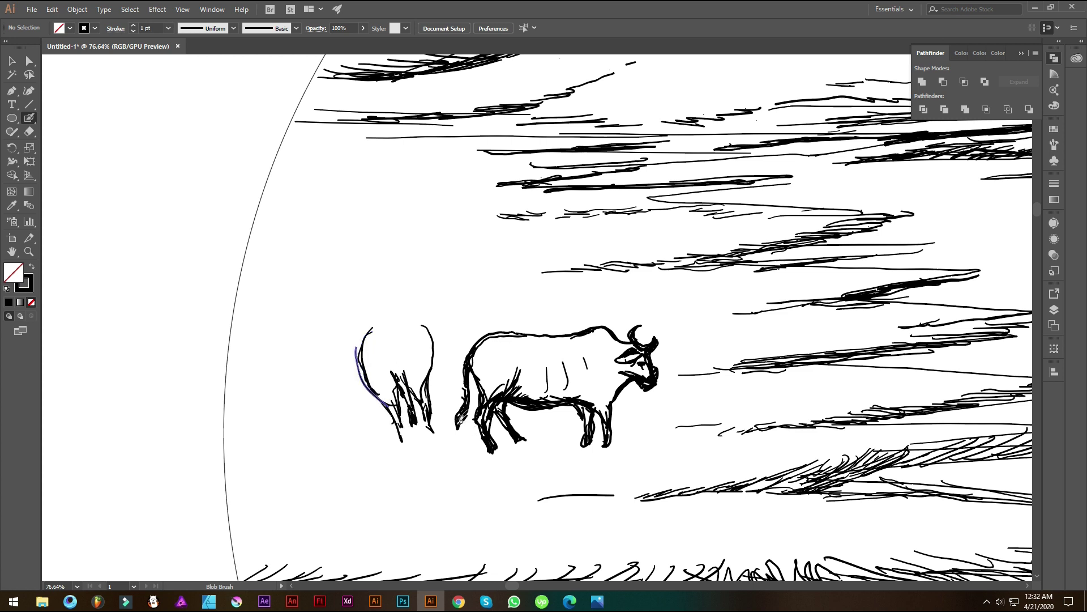
{"action": "mouse_move", "coordinate": [398, 378]}
{"action": "left_mouse_down"}
{"action": "mouse_move", "coordinate": [399, 355]}
{"action": "mouse_move", "coordinate": [413, 387]}
{"action": "mouse_move", "coordinate": [392, 419]}
{"action": "mouse_move", "coordinate": [399, 445]}
{"action": "left_mouse_up"}
{"action": "left_click_drag", "start_coordinate": [432, 394], "coordinate": [427, 403]}
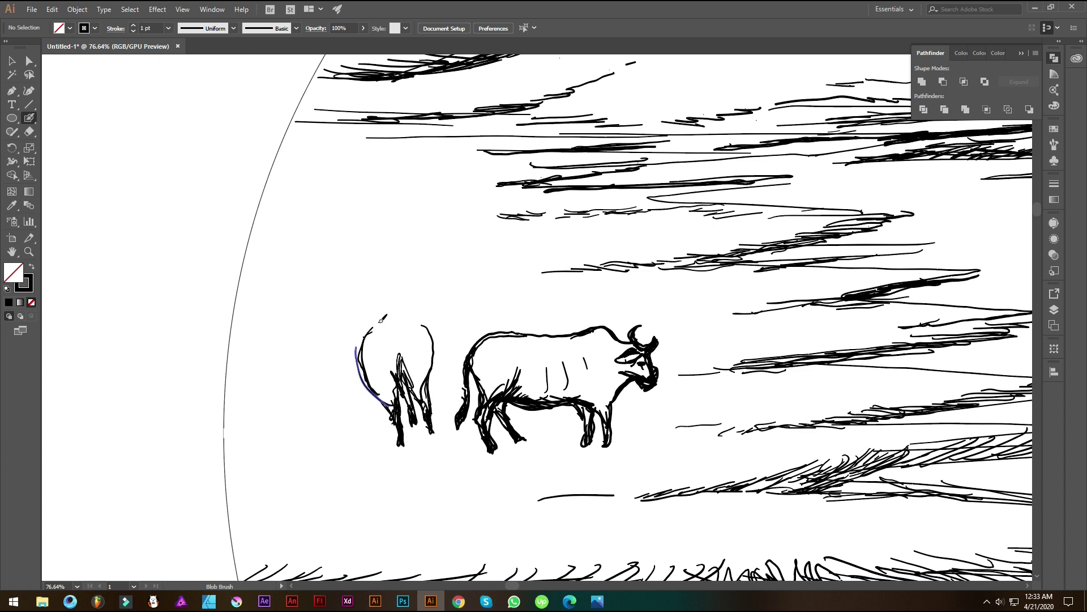
Step: Close the second animal's back, draw its horned head turned left, and add its neck shading, tail and front leg
{"action": "mouse_move", "coordinate": [418, 318]}
{"action": "left_mouse_down"}
{"action": "mouse_move", "coordinate": [331, 358]}
{"action": "mouse_move", "coordinate": [348, 354]}
{"action": "mouse_move", "coordinate": [334, 365]}
{"action": "mouse_move", "coordinate": [347, 394]}
{"action": "mouse_move", "coordinate": [359, 364]}
{"action": "left_mouse_up"}
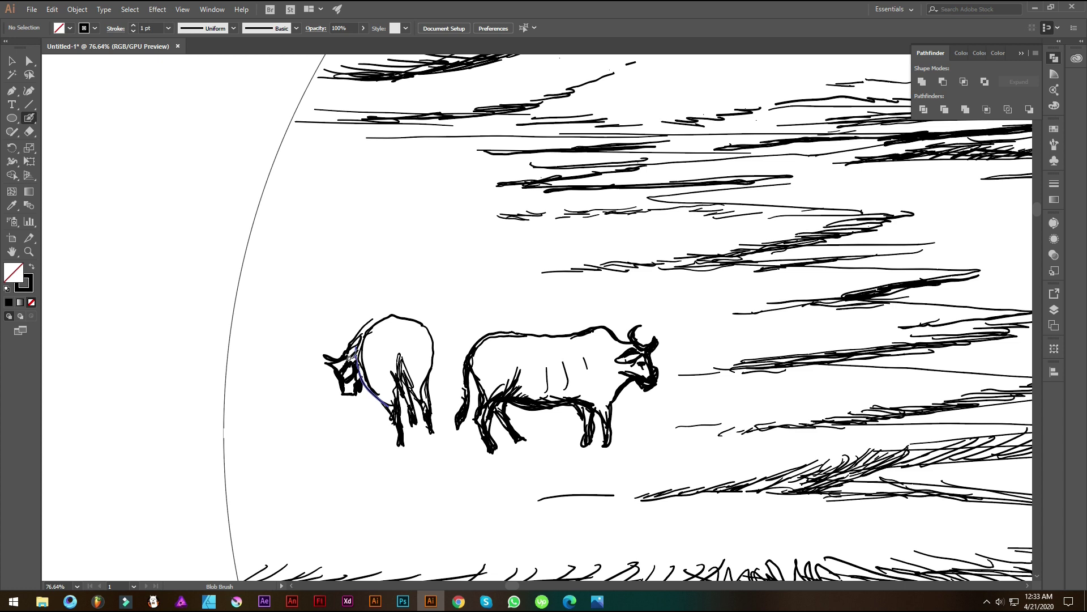
{"action": "left_click_drag", "start_coordinate": [372, 326], "coordinate": [356, 338]}
{"action": "mouse_move", "coordinate": [363, 378]}
{"action": "left_mouse_down"}
{"action": "mouse_move", "coordinate": [375, 415]}
{"action": "mouse_move", "coordinate": [403, 364]}
{"action": "mouse_move", "coordinate": [400, 341]}
{"action": "mouse_move", "coordinate": [411, 384]}
{"action": "mouse_move", "coordinate": [412, 374]}
{"action": "mouse_move", "coordinate": [426, 399]}
{"action": "left_mouse_up"}
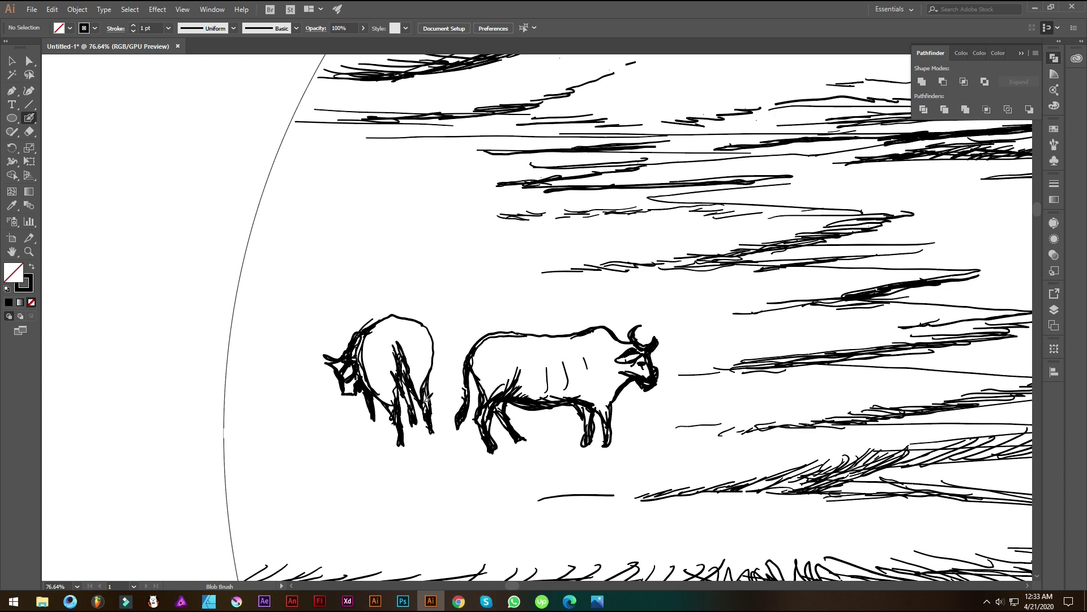
Step: Draw slanted grass strokes and a ground line beneath the feet of both animals
{"action": "left_click_drag", "start_coordinate": [393, 453], "coordinate": [413, 444]}
{"action": "mouse_move", "coordinate": [398, 454]}
{"action": "left_mouse_down"}
{"action": "mouse_move", "coordinate": [465, 441]}
{"action": "mouse_move", "coordinate": [543, 449]}
{"action": "left_mouse_up"}
{"action": "left_click_drag", "start_coordinate": [465, 459], "coordinate": [651, 444]}
Step: Darken the second animal's hindquarters, hatch the bull's rump and shoulder, and add short ground dashes beside their feet
{"action": "scroll", "coordinate": [339, 371], "scroll_direction": "down", "scroll_amount": 3}
{"action": "scroll", "coordinate": [372, 344], "scroll_direction": "up", "scroll_amount": 1}
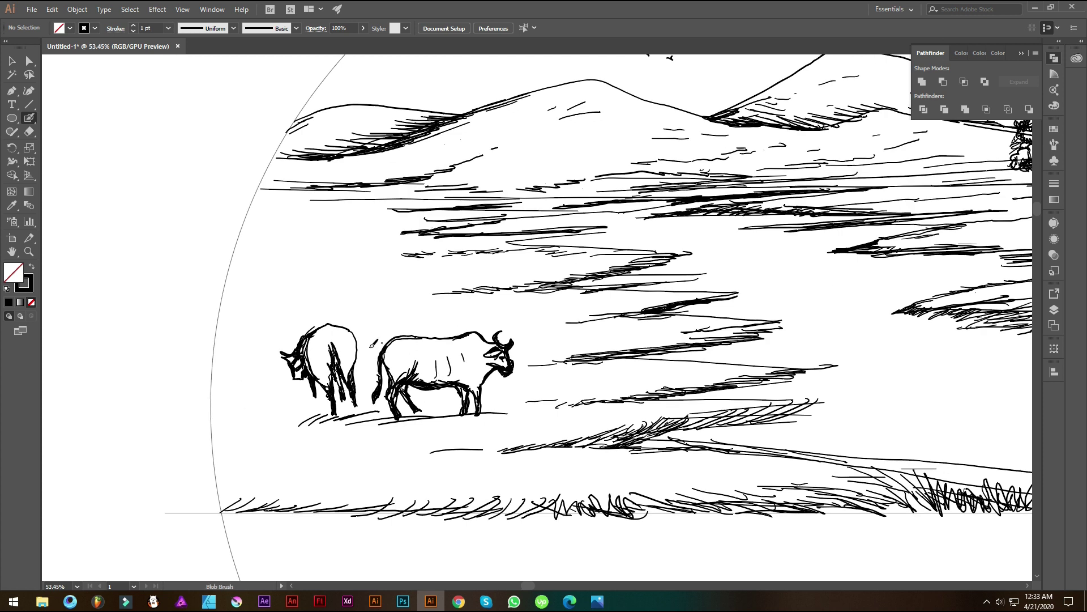
{"action": "left_click_drag", "start_coordinate": [361, 352], "coordinate": [355, 348]}
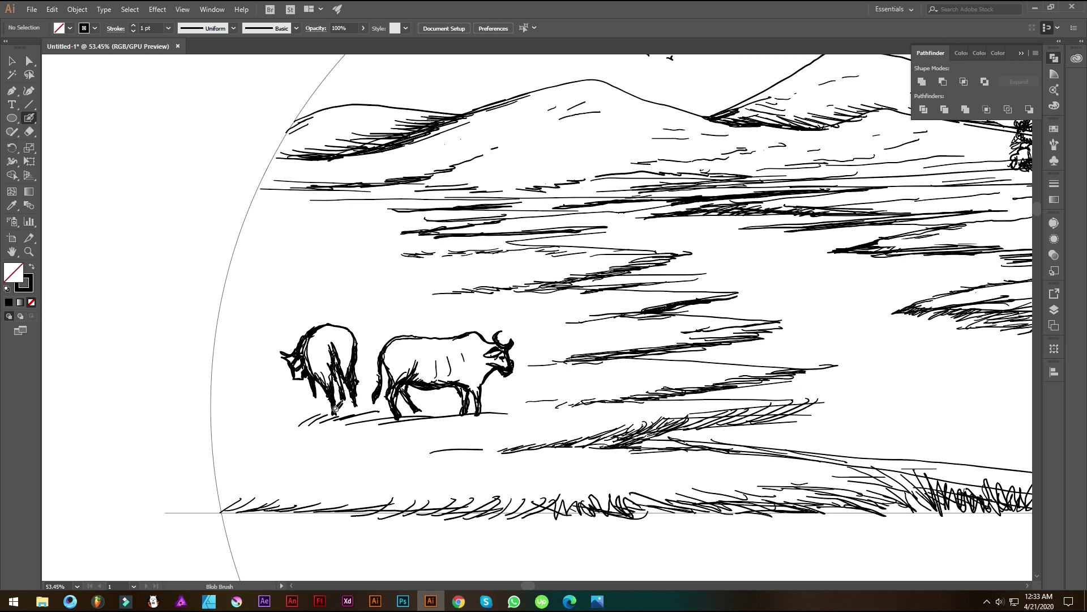
{"action": "left_click_drag", "start_coordinate": [388, 363], "coordinate": [393, 373]}
{"action": "left_click_drag", "start_coordinate": [487, 373], "coordinate": [493, 357]}
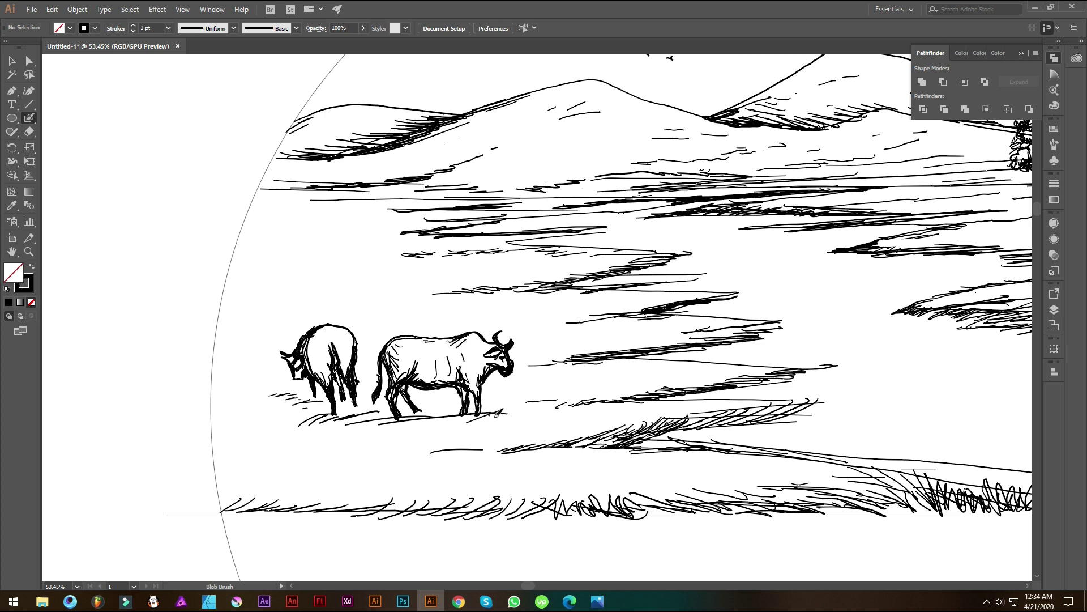
Step: Extend ground dashes from the bull toward the riverbank and draw long ripple lines across the river
{"action": "left_click_drag", "start_coordinate": [539, 407], "coordinate": [571, 396]}
{"action": "mouse_move", "coordinate": [709, 355]}
{"action": "left_mouse_down"}
{"action": "mouse_move", "coordinate": [565, 336]}
{"action": "mouse_move", "coordinate": [657, 307]}
{"action": "left_mouse_up"}
{"action": "left_click_drag", "start_coordinate": [706, 266], "coordinate": [775, 261]}
{"action": "mouse_move", "coordinate": [763, 361]}
{"action": "left_mouse_down"}
{"action": "mouse_move", "coordinate": [835, 357]}
{"action": "mouse_move", "coordinate": [554, 365]}
{"action": "left_mouse_up"}
{"action": "mouse_move", "coordinate": [490, 385]}
{"action": "left_mouse_down"}
{"action": "mouse_move", "coordinate": [707, 371]}
{"action": "mouse_move", "coordinate": [783, 387]}
{"action": "left_mouse_up"}
{"action": "left_click_drag", "start_coordinate": [741, 412], "coordinate": [839, 409]}
{"action": "mouse_move", "coordinate": [524, 353]}
{"action": "left_mouse_down"}
{"action": "mouse_move", "coordinate": [759, 344]}
{"action": "mouse_move", "coordinate": [878, 410]}
{"action": "left_mouse_up"}
Step: Add broken horizontal ground lines across the left meadow behind the two animals
{"action": "left_click_drag", "start_coordinate": [445, 315], "coordinate": [511, 306]}
{"action": "left_click_drag", "start_coordinate": [433, 317], "coordinate": [472, 312]}
{"action": "left_click_drag", "start_coordinate": [387, 319], "coordinate": [438, 315]}
{"action": "left_click_drag", "start_coordinate": [351, 317], "coordinate": [360, 318]}
{"action": "left_click_drag", "start_coordinate": [307, 317], "coordinate": [314, 317]}
{"action": "left_click_drag", "start_coordinate": [225, 322], "coordinate": [283, 318]}
{"action": "left_click_drag", "start_coordinate": [279, 298], "coordinate": [339, 292]}
{"action": "left_click_drag", "start_coordinate": [299, 263], "coordinate": [322, 261]}
{"action": "left_click_drag", "start_coordinate": [300, 248], "coordinate": [356, 238]}
Step: Hatch the foot of the middle hill with short overlapping strokes
{"action": "mouse_move", "coordinate": [481, 207]}
{"action": "left_mouse_down"}
{"action": "mouse_move", "coordinate": [513, 253]}
{"action": "mouse_move", "coordinate": [402, 253]}
{"action": "left_mouse_up"}
{"action": "left_click_drag", "start_coordinate": [417, 247], "coordinate": [382, 253]}
{"action": "left_click_drag", "start_coordinate": [499, 239], "coordinate": [469, 248]}
{"action": "left_click_drag", "start_coordinate": [492, 240], "coordinate": [474, 250]}
{"action": "mouse_move", "coordinate": [544, 265]}
{"action": "left_mouse_down"}
{"action": "mouse_move", "coordinate": [431, 286]}
{"action": "mouse_move", "coordinate": [418, 273]}
{"action": "mouse_move", "coordinate": [872, 243]}
{"action": "left_mouse_up"}
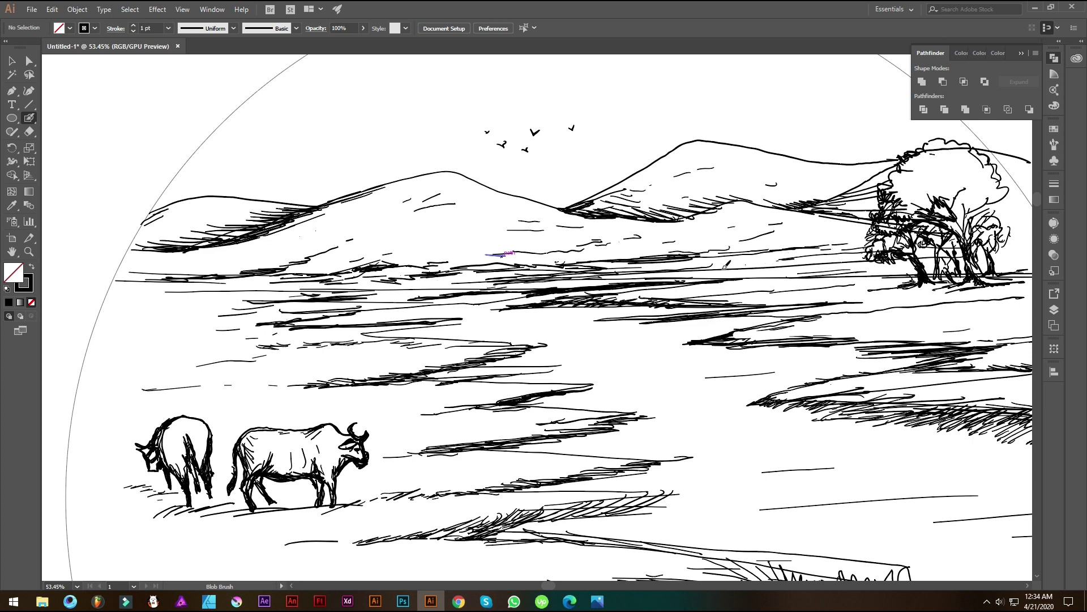
Step: Add horizontal strokes along the far shoreline up to the base of the large tree
{"action": "mouse_move", "coordinate": [709, 267]}
{"action": "left_mouse_down"}
{"action": "mouse_move", "coordinate": [601, 273]}
{"action": "mouse_move", "coordinate": [664, 274]}
{"action": "mouse_move", "coordinate": [621, 278]}
{"action": "left_mouse_up"}
{"action": "left_click_drag", "start_coordinate": [527, 281], "coordinate": [621, 272]}
{"action": "left_click_drag", "start_coordinate": [506, 283], "coordinate": [546, 276]}
{"action": "mouse_move", "coordinate": [796, 266]}
{"action": "left_mouse_down"}
{"action": "mouse_move", "coordinate": [506, 275]}
{"action": "mouse_move", "coordinate": [553, 276]}
{"action": "left_mouse_up"}
{"action": "left_click_drag", "start_coordinate": [535, 277], "coordinate": [571, 270]}
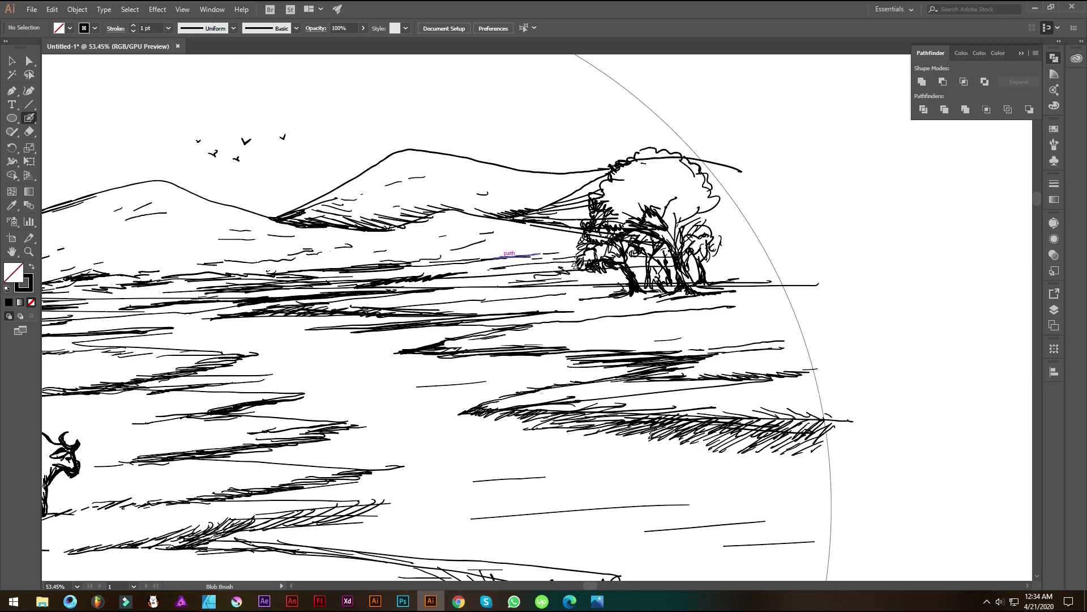
Step: Draw ground strokes between the large tree and the circle's edge, and darken the right bank's upper shoreline
{"action": "mouse_move", "coordinate": [758, 259]}
{"action": "left_mouse_down"}
{"action": "mouse_move", "coordinate": [702, 266]}
{"action": "mouse_move", "coordinate": [739, 245]}
{"action": "mouse_move", "coordinate": [668, 235]}
{"action": "left_mouse_up"}
{"action": "left_click_drag", "start_coordinate": [604, 257], "coordinate": [746, 251]}
{"action": "left_click_drag", "start_coordinate": [451, 307], "coordinate": [589, 306]}
{"action": "left_click_drag", "start_coordinate": [657, 299], "coordinate": [600, 307]}
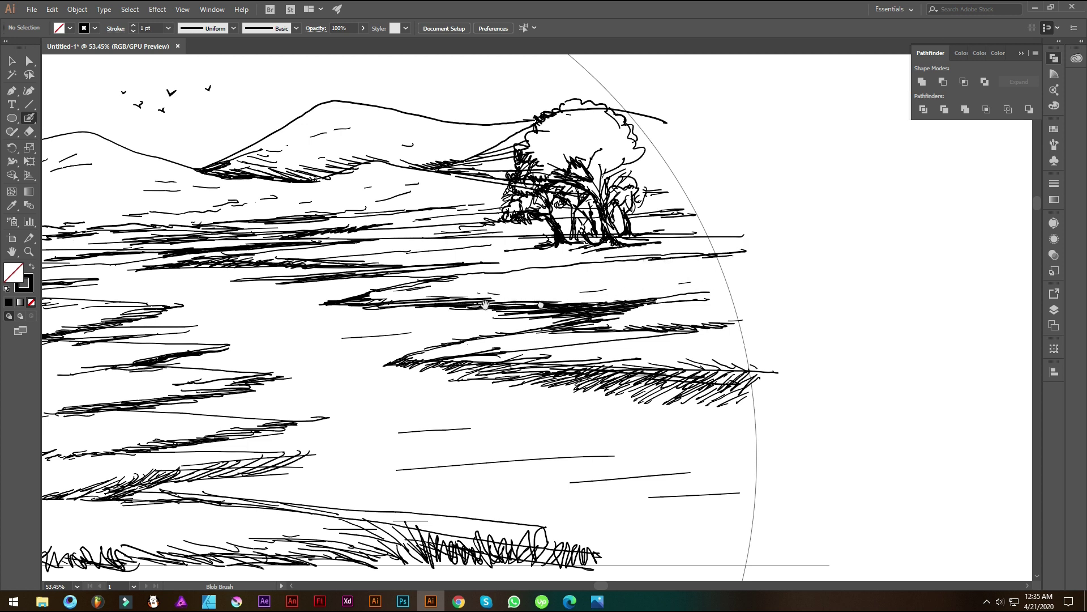
Step: Draw tall grass blades and the curved, shaded trunk of a small tree at the foreground's left edge
{"action": "left_click_drag", "start_coordinate": [485, 305], "coordinate": [671, 297]}
{"action": "left_click_drag", "start_coordinate": [485, 280], "coordinate": [770, 270]}
{"action": "left_click_drag", "start_coordinate": [528, 331], "coordinate": [712, 320]}
{"action": "mouse_move", "coordinate": [367, 517]}
{"action": "left_mouse_down"}
{"action": "mouse_move", "coordinate": [369, 476]}
{"action": "mouse_move", "coordinate": [374, 516]}
{"action": "left_mouse_up"}
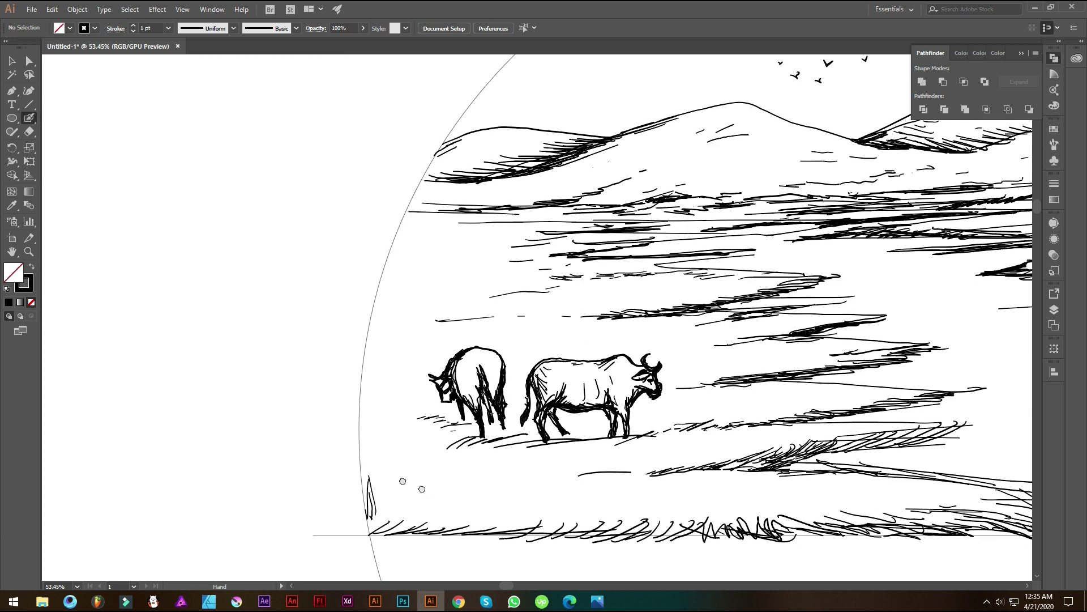
{"action": "left_click_drag", "start_coordinate": [422, 489], "coordinate": [356, 463]}
{"action": "left_click_drag", "start_coordinate": [309, 508], "coordinate": [301, 483]}
{"action": "mouse_move", "coordinate": [308, 506]}
{"action": "left_mouse_down"}
{"action": "mouse_move", "coordinate": [333, 421]}
{"action": "mouse_move", "coordinate": [324, 406]}
{"action": "left_mouse_up"}
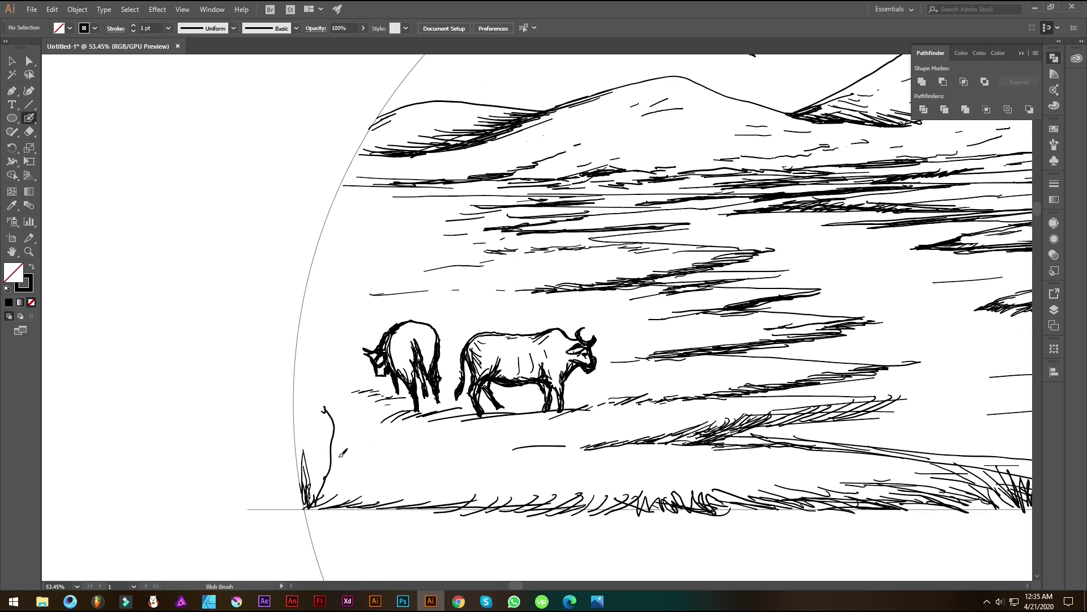
{"action": "left_click_drag", "start_coordinate": [326, 461], "coordinate": [323, 491]}
{"action": "scroll", "coordinate": [391, 464], "scroll_direction": "up", "scroll_amount": 2, "text": "alt"}
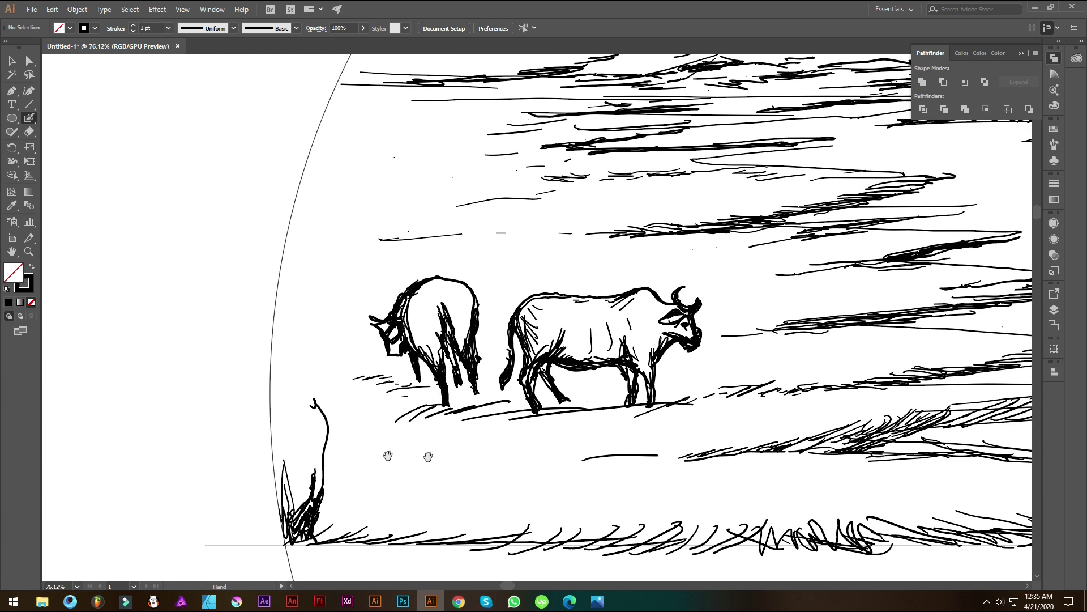
Step: Add bare forked branches and twigs to the small tree and thicken its trunk
{"action": "mouse_move", "coordinate": [325, 456]}
{"action": "left_mouse_down"}
{"action": "mouse_move", "coordinate": [395, 404]}
{"action": "mouse_move", "coordinate": [309, 428]}
{"action": "mouse_move", "coordinate": [288, 391]}
{"action": "mouse_move", "coordinate": [327, 420]}
{"action": "mouse_move", "coordinate": [349, 365]}
{"action": "left_mouse_up"}
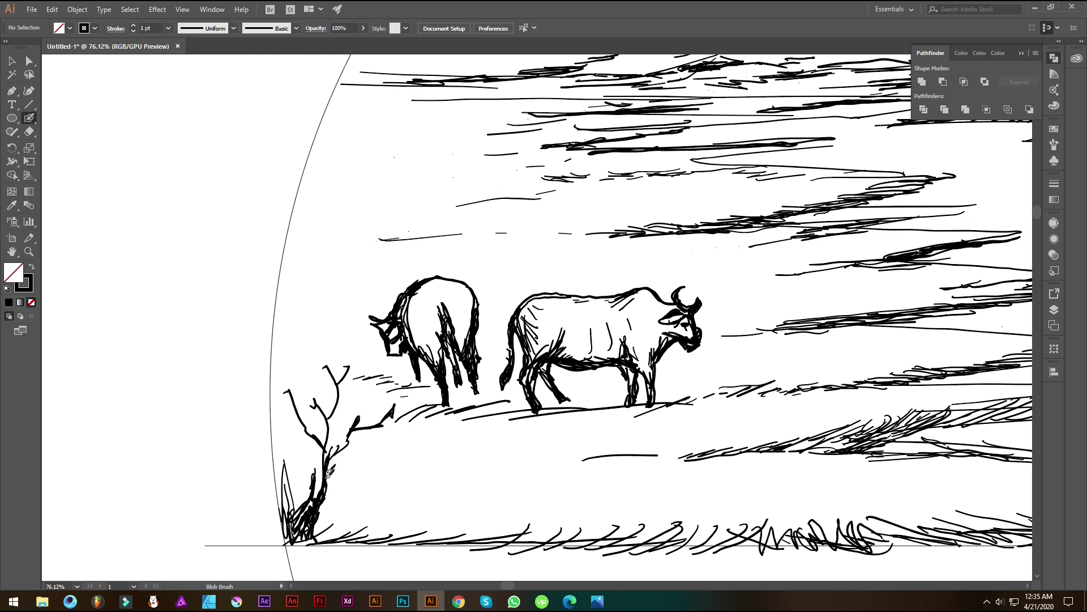
{"action": "left_click_drag", "start_coordinate": [319, 411], "coordinate": [292, 377]}
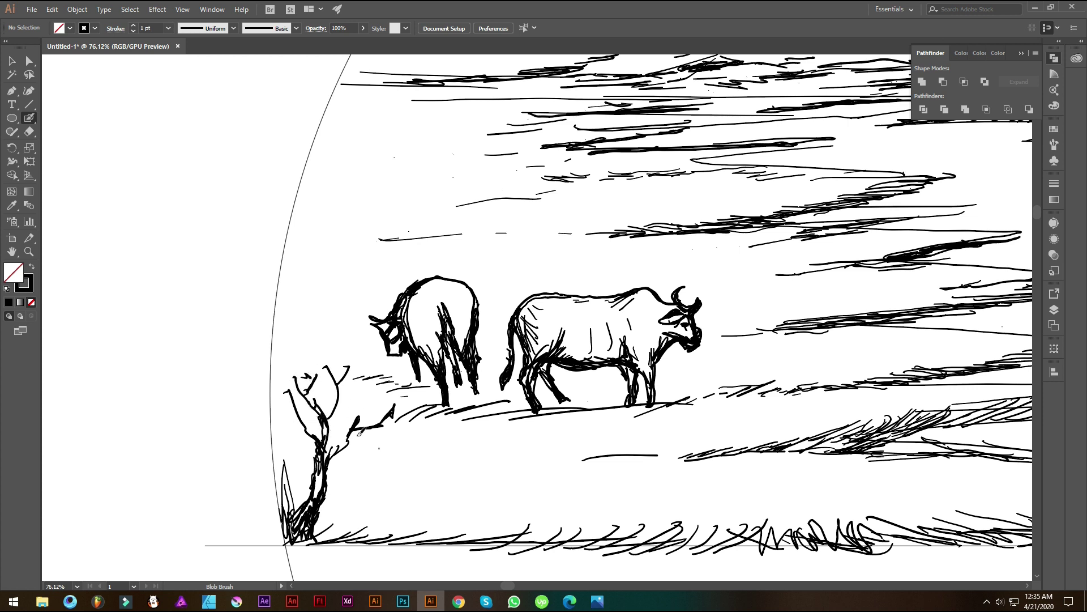
{"action": "left_click_drag", "start_coordinate": [353, 427], "coordinate": [360, 412]}
{"action": "left_click_drag", "start_coordinate": [371, 394], "coordinate": [361, 411]}
{"action": "left_click_drag", "start_coordinate": [359, 463], "coordinate": [391, 403]}
{"action": "left_click_drag", "start_coordinate": [362, 310], "coordinate": [368, 289]}
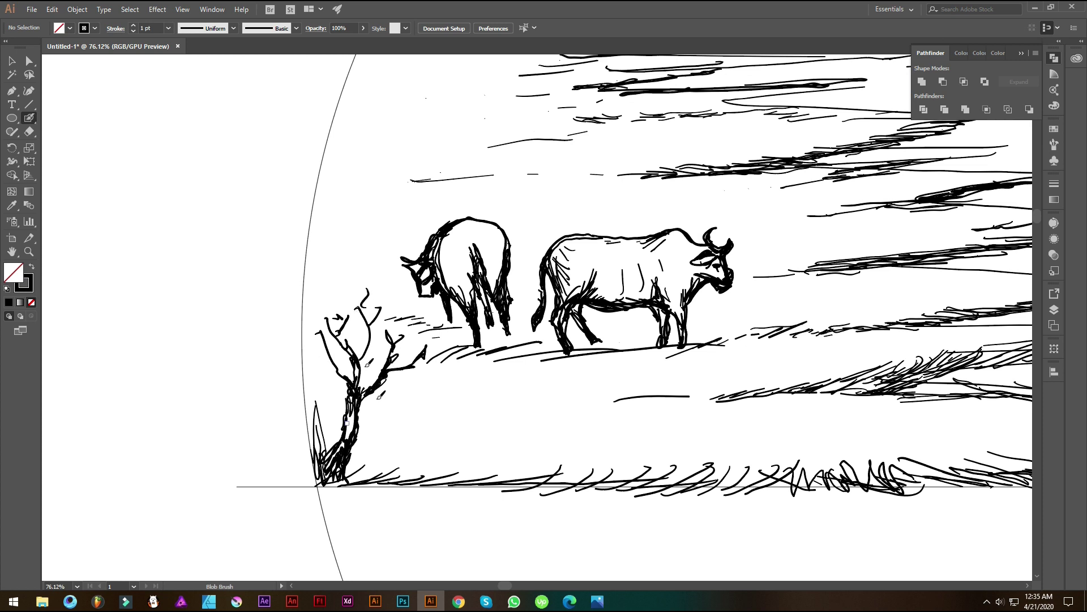
{"action": "key", "text": "v"}
{"action": "mouse_move", "coordinate": [309, 315]}
{"action": "left_mouse_down"}
{"action": "mouse_move", "coordinate": [413, 447]}
{"action": "mouse_move", "coordinate": [396, 453]}
{"action": "left_mouse_up"}
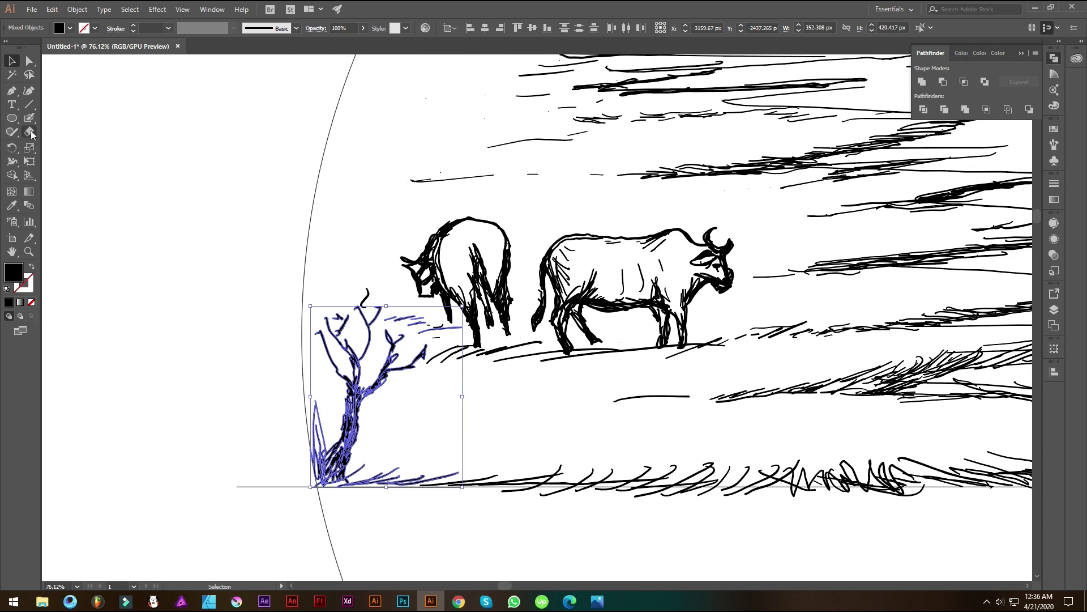
{"action": "left_click", "coordinate": [31, 134]}
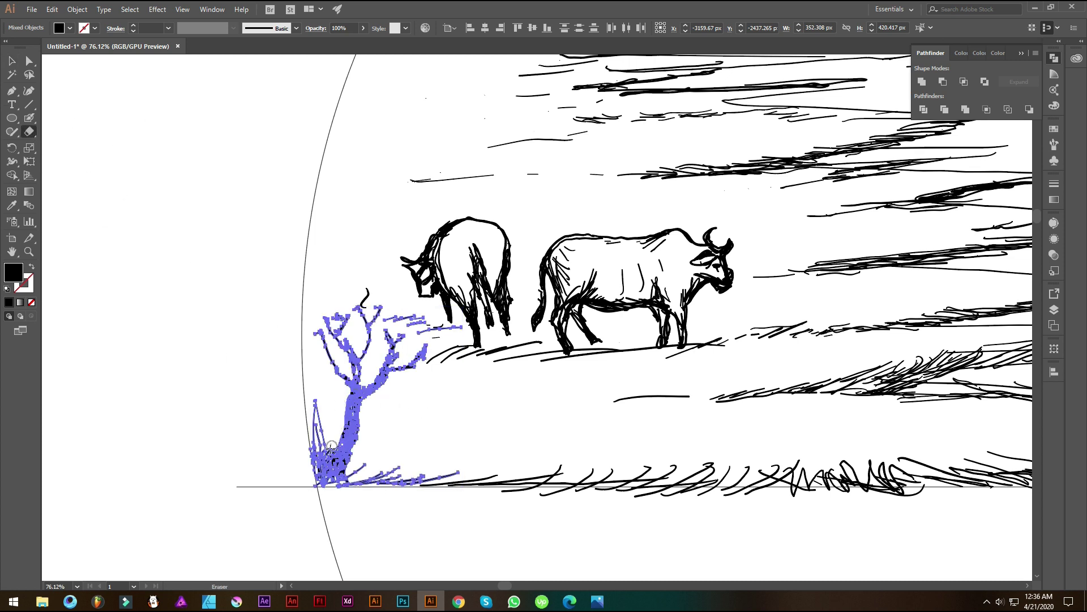
{"action": "key", "text": "shift+b"}
{"action": "key", "text": "ctrl+shift+a"}
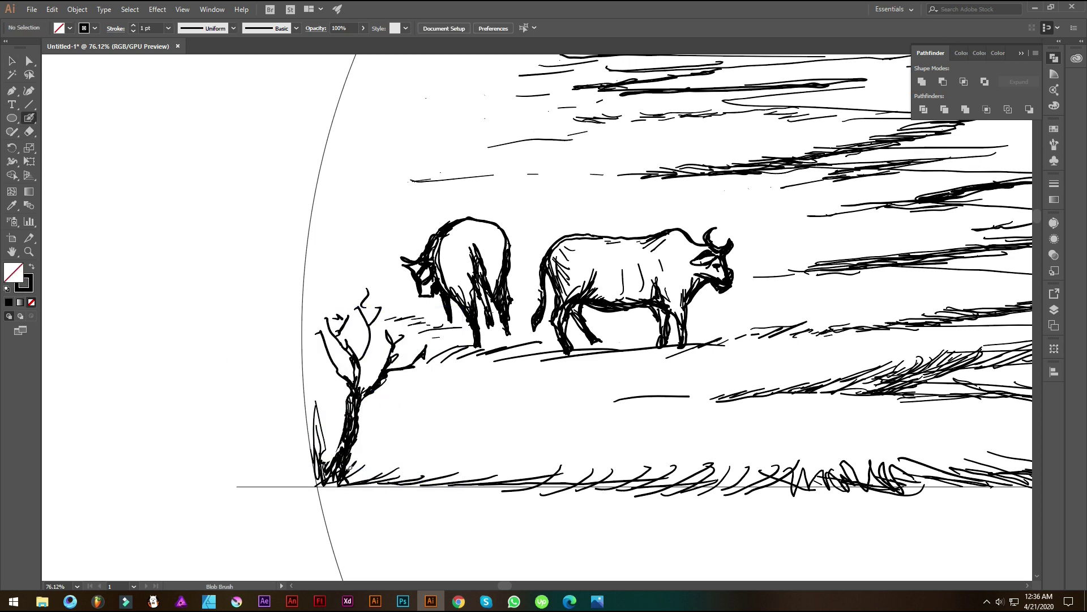
Step: Draw a second trunk beside the small foreground tree and extend forked branches upward and outward from it
{"action": "mouse_move", "coordinate": [357, 479]}
{"action": "left_mouse_down"}
{"action": "mouse_move", "coordinate": [371, 421]}
{"action": "mouse_move", "coordinate": [319, 376]}
{"action": "left_mouse_up"}
{"action": "left_click_drag", "start_coordinate": [370, 420], "coordinate": [372, 342]}
{"action": "mouse_move", "coordinate": [364, 447]}
{"action": "left_mouse_down"}
{"action": "mouse_move", "coordinate": [351, 473]}
{"action": "mouse_move", "coordinate": [374, 430]}
{"action": "mouse_move", "coordinate": [371, 401]}
{"action": "left_mouse_up"}
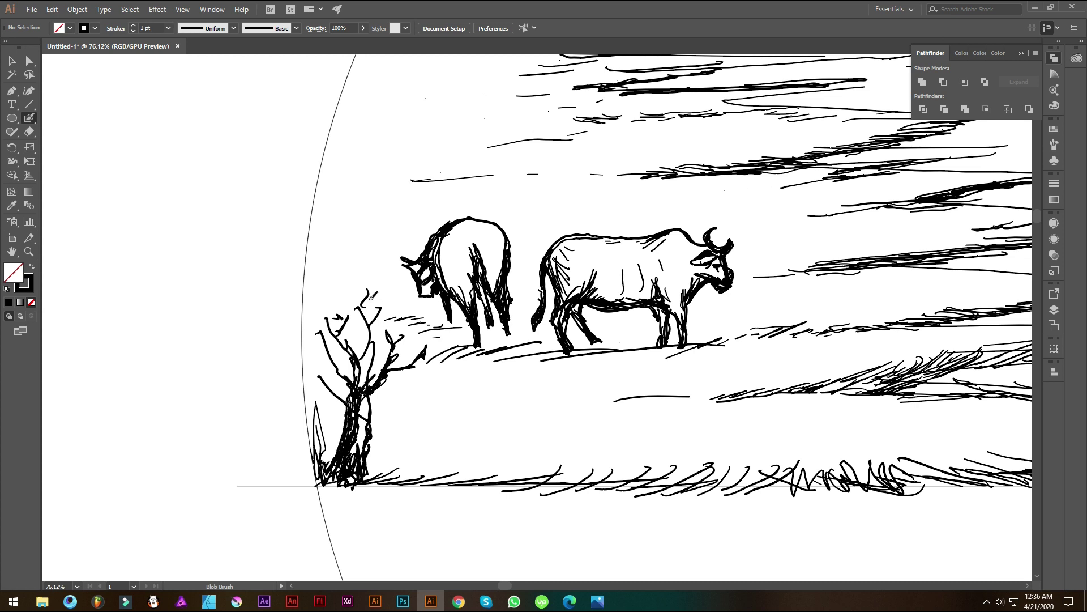
{"action": "left_click_drag", "start_coordinate": [378, 270], "coordinate": [392, 253]}
{"action": "left_click_drag", "start_coordinate": [364, 309], "coordinate": [326, 276]}
{"action": "mouse_move", "coordinate": [371, 433]}
{"action": "left_mouse_down"}
{"action": "mouse_move", "coordinate": [447, 369]}
{"action": "mouse_move", "coordinate": [472, 382]}
{"action": "left_mouse_up"}
{"action": "left_click_drag", "start_coordinate": [449, 402], "coordinate": [371, 428]}
{"action": "mouse_move", "coordinate": [379, 434]}
{"action": "left_mouse_down"}
{"action": "mouse_move", "coordinate": [349, 398]}
{"action": "mouse_move", "coordinate": [205, 302]}
{"action": "left_mouse_up"}
{"action": "left_click_drag", "start_coordinate": [455, 516], "coordinate": [426, 432]}
{"action": "left_click_drag", "start_coordinate": [427, 432], "coordinate": [470, 488]}
Step: Fill out the small tree with more crooked branches, twigs and shading strokes around its trunks
{"action": "mouse_move", "coordinate": [326, 400]}
{"action": "left_mouse_down"}
{"action": "mouse_move", "coordinate": [380, 443]}
{"action": "mouse_move", "coordinate": [358, 340]}
{"action": "left_mouse_up"}
{"action": "left_click_drag", "start_coordinate": [371, 364], "coordinate": [383, 342]}
{"action": "mouse_move", "coordinate": [363, 418]}
{"action": "left_mouse_down"}
{"action": "mouse_move", "coordinate": [380, 435]}
{"action": "mouse_move", "coordinate": [358, 418]}
{"action": "left_mouse_up"}
{"action": "mouse_move", "coordinate": [365, 452]}
{"action": "left_mouse_down"}
{"action": "mouse_move", "coordinate": [351, 427]}
{"action": "mouse_move", "coordinate": [341, 434]}
{"action": "mouse_move", "coordinate": [355, 403]}
{"action": "left_mouse_up"}
{"action": "left_click_drag", "start_coordinate": [347, 434], "coordinate": [344, 402]}
{"action": "left_click_drag", "start_coordinate": [401, 445], "coordinate": [422, 377]}
{"action": "mouse_move", "coordinate": [401, 416]}
{"action": "left_mouse_down"}
{"action": "mouse_move", "coordinate": [378, 389]}
{"action": "mouse_move", "coordinate": [402, 415]}
{"action": "left_mouse_up"}
{"action": "mouse_move", "coordinate": [397, 440]}
{"action": "left_mouse_down"}
{"action": "mouse_move", "coordinate": [371, 421]}
{"action": "mouse_move", "coordinate": [388, 421]}
{"action": "left_mouse_up"}
{"action": "mouse_move", "coordinate": [404, 383]}
{"action": "left_mouse_down"}
{"action": "mouse_move", "coordinate": [406, 408]}
{"action": "mouse_move", "coordinate": [427, 429]}
{"action": "left_mouse_up"}
{"action": "mouse_move", "coordinate": [418, 440]}
{"action": "left_mouse_down"}
{"action": "mouse_move", "coordinate": [443, 402]}
{"action": "mouse_move", "coordinate": [452, 428]}
{"action": "left_mouse_up"}
{"action": "mouse_move", "coordinate": [305, 422]}
{"action": "left_mouse_down"}
{"action": "mouse_move", "coordinate": [272, 392]}
{"action": "mouse_move", "coordinate": [292, 385]}
{"action": "left_mouse_up"}
{"action": "mouse_move", "coordinate": [293, 387]}
{"action": "left_mouse_down"}
{"action": "mouse_move", "coordinate": [291, 343]}
{"action": "mouse_move", "coordinate": [267, 357]}
{"action": "left_mouse_up"}
Step: Draw dense grass blades around the small tree's base and along the foreground ground line
{"action": "mouse_move", "coordinate": [412, 424]}
{"action": "left_mouse_down"}
{"action": "mouse_move", "coordinate": [340, 453]}
{"action": "mouse_move", "coordinate": [364, 438]}
{"action": "left_mouse_up"}
{"action": "mouse_move", "coordinate": [370, 465]}
{"action": "left_mouse_down"}
{"action": "mouse_move", "coordinate": [389, 453]}
{"action": "mouse_move", "coordinate": [369, 474]}
{"action": "left_mouse_up"}
{"action": "mouse_move", "coordinate": [430, 445]}
{"action": "left_mouse_down"}
{"action": "mouse_move", "coordinate": [392, 474]}
{"action": "mouse_move", "coordinate": [421, 470]}
{"action": "left_mouse_up"}
{"action": "left_click_drag", "start_coordinate": [456, 453], "coordinate": [437, 470]}
{"action": "mouse_move", "coordinate": [477, 453]}
{"action": "left_mouse_down"}
{"action": "mouse_move", "coordinate": [437, 479]}
{"action": "mouse_move", "coordinate": [344, 475]}
{"action": "left_mouse_up"}
{"action": "mouse_move", "coordinate": [314, 433]}
{"action": "left_mouse_down"}
{"action": "mouse_move", "coordinate": [284, 463]}
{"action": "mouse_move", "coordinate": [473, 451]}
{"action": "mouse_move", "coordinate": [534, 463]}
{"action": "left_mouse_up"}
{"action": "left_click_drag", "start_coordinate": [248, 447], "coordinate": [226, 427]}
{"action": "mouse_move", "coordinate": [220, 419]}
{"action": "left_mouse_down"}
{"action": "mouse_move", "coordinate": [246, 442]}
{"action": "mouse_move", "coordinate": [193, 464]}
{"action": "left_mouse_up"}
{"action": "left_click_drag", "start_coordinate": [159, 422], "coordinate": [142, 456]}
{"action": "mouse_move", "coordinate": [548, 433]}
{"action": "left_mouse_down"}
{"action": "mouse_move", "coordinate": [538, 456]}
{"action": "mouse_move", "coordinate": [558, 461]}
{"action": "left_mouse_up"}
Step: Add short horizontal ground strokes in the field below and around the grazing cattle
{"action": "left_click_drag", "start_coordinate": [510, 393], "coordinate": [477, 393]}
{"action": "left_click_drag", "start_coordinate": [473, 392], "coordinate": [382, 396]}
{"action": "left_click_drag", "start_coordinate": [396, 393], "coordinate": [330, 403]}
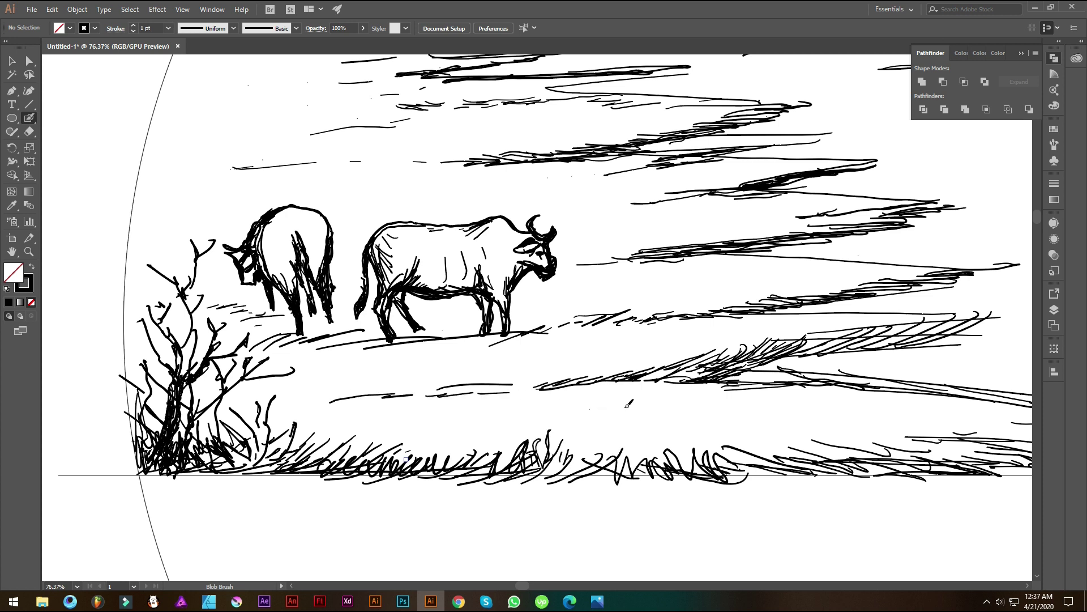
{"action": "left_click_drag", "start_coordinate": [599, 407], "coordinate": [589, 409]}
{"action": "left_click_drag", "start_coordinate": [600, 325], "coordinate": [656, 449]}
{"action": "left_click_drag", "start_coordinate": [686, 315], "coordinate": [676, 316]}
{"action": "left_click_drag", "start_coordinate": [663, 321], "coordinate": [550, 332]}
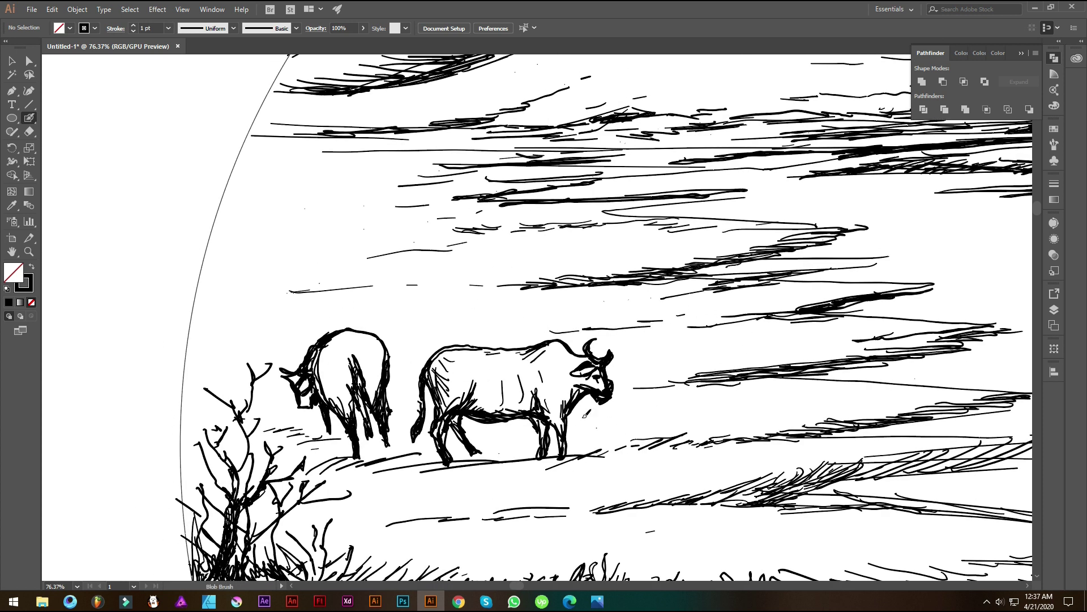
Step: Add short strokes in the open field above the cattle and extend the grass on the foreground and right bank
{"action": "left_click_drag", "start_coordinate": [338, 230], "coordinate": [251, 231]}
{"action": "left_click_drag", "start_coordinate": [311, 218], "coordinate": [250, 223]}
{"action": "mouse_move", "coordinate": [423, 294]}
{"action": "left_mouse_down"}
{"action": "mouse_move", "coordinate": [424, 315]}
{"action": "mouse_move", "coordinate": [447, 309]}
{"action": "left_mouse_up"}
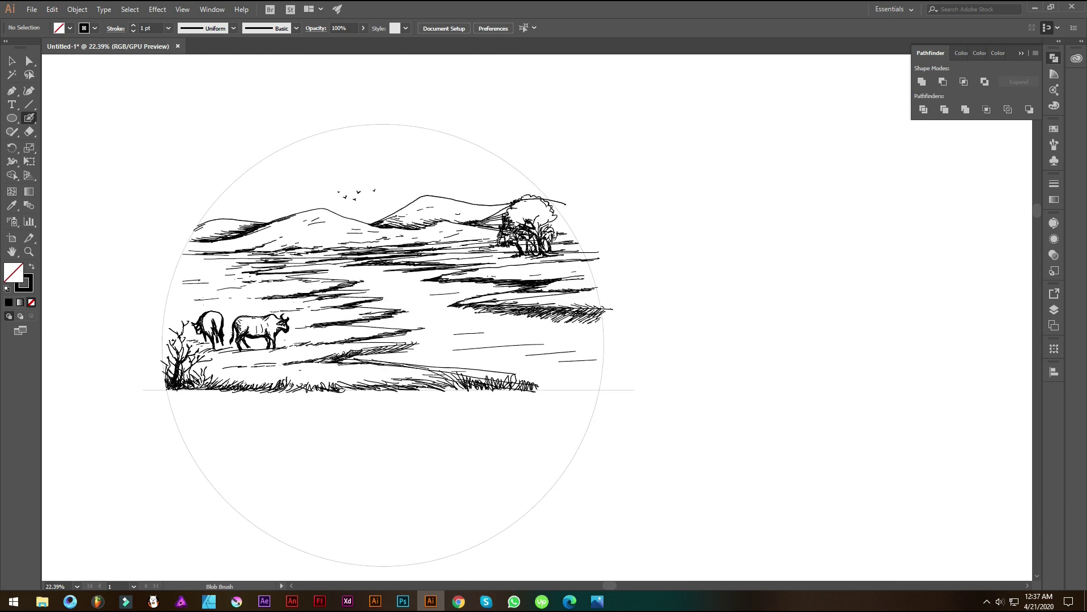
{"action": "left_click_drag", "start_coordinate": [388, 371], "coordinate": [449, 368]}
{"action": "left_click_drag", "start_coordinate": [618, 311], "coordinate": [596, 324]}
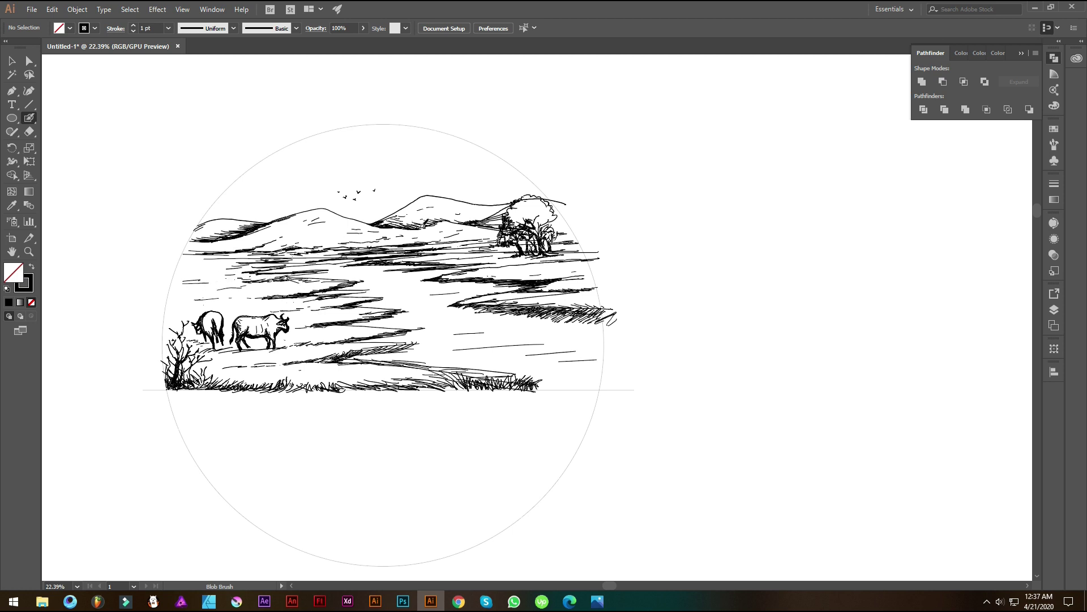
Step: Group all the landscape line work and lock the group
{"action": "scroll", "coordinate": [366, 249], "scroll_direction": "down", "scroll_amount": 2}
{"action": "key", "text": "v"}
{"action": "left_click_drag", "start_coordinate": [149, 172], "coordinate": [561, 535]}
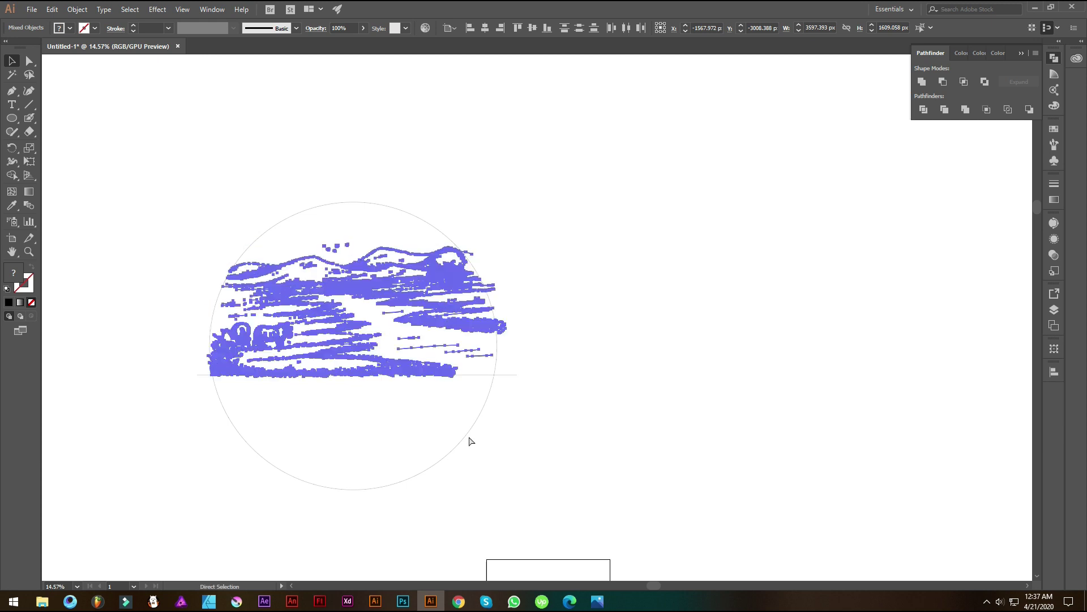
{"action": "left_click", "coordinate": [468, 440]}
{"action": "scroll", "coordinate": [408, 434], "scroll_direction": "up", "scroll_amount": 1}
{"action": "left_click", "coordinate": [522, 336]}
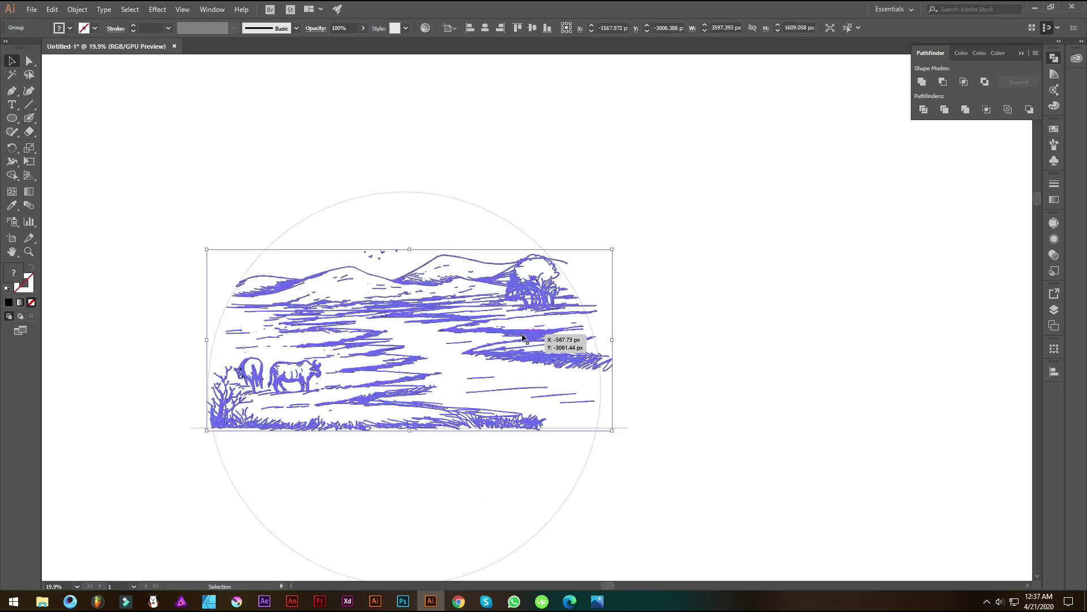
{"action": "key", "text": "ctrl+2"}
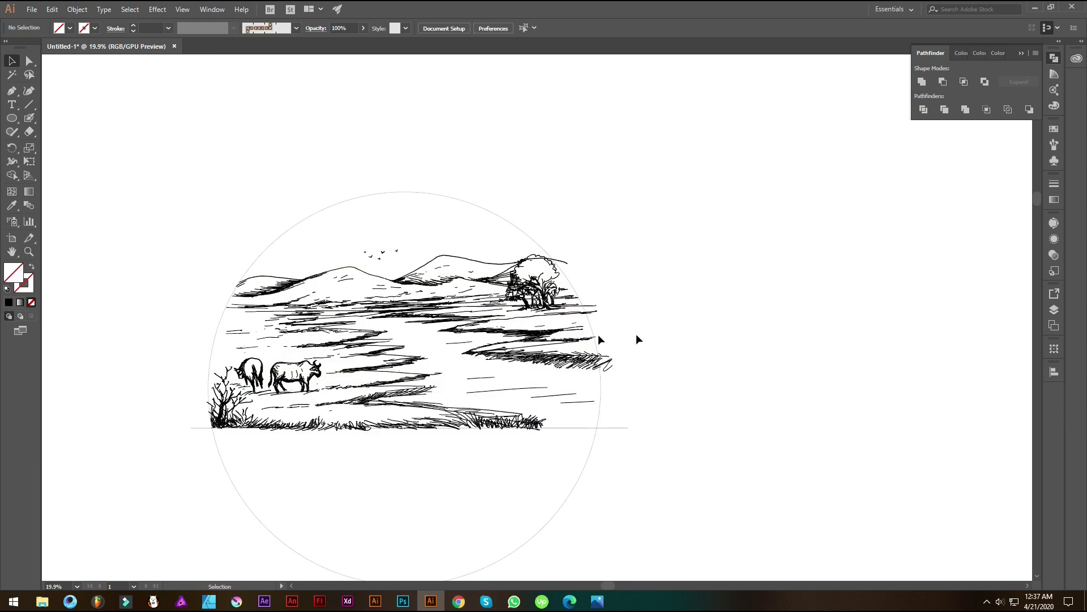
Step: Draw a zigzagging curved path with the Pen tool over the left bank, from the far shore to the foreground
{"action": "left_click_drag", "start_coordinate": [639, 364], "coordinate": [696, 340]}
{"action": "left_click", "coordinate": [12, 92]}
{"action": "left_click", "coordinate": [345, 283]}
{"action": "left_click_drag", "start_coordinate": [291, 300], "coordinate": [364, 322]}
{"action": "left_click_drag", "start_coordinate": [281, 351], "coordinate": [334, 358]}
{"action": "left_click_drag", "start_coordinate": [419, 374], "coordinate": [347, 385]}
{"action": "left_click", "coordinate": [334, 392]}
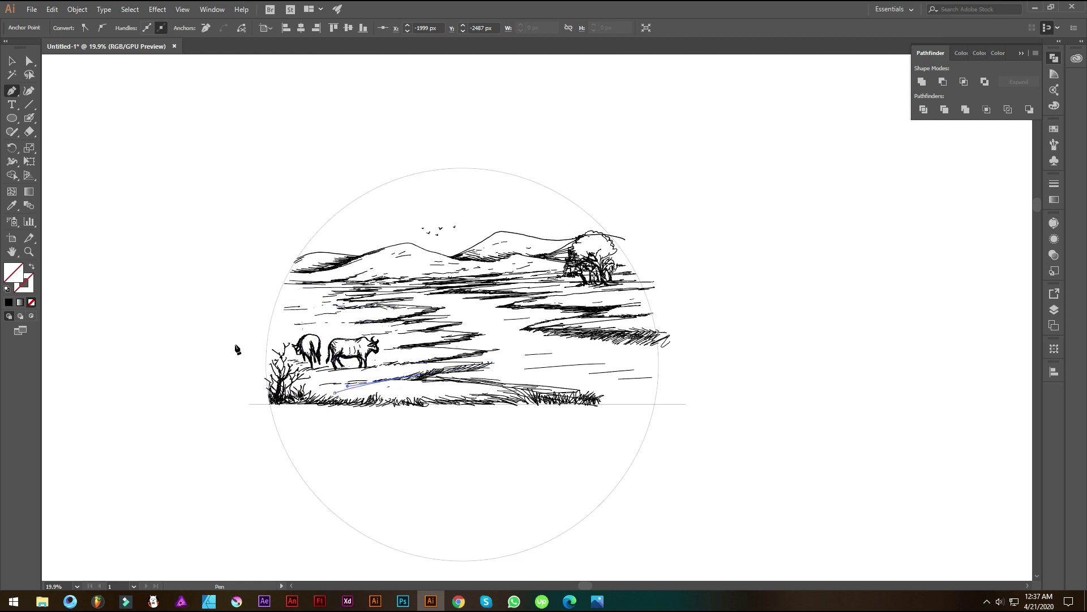
Step: Give the new path a washed stroke from the Artistic_Ink brush library and a green stroke colour
{"action": "left_click", "coordinate": [11, 60]}
{"action": "left_click", "coordinate": [232, 269]}
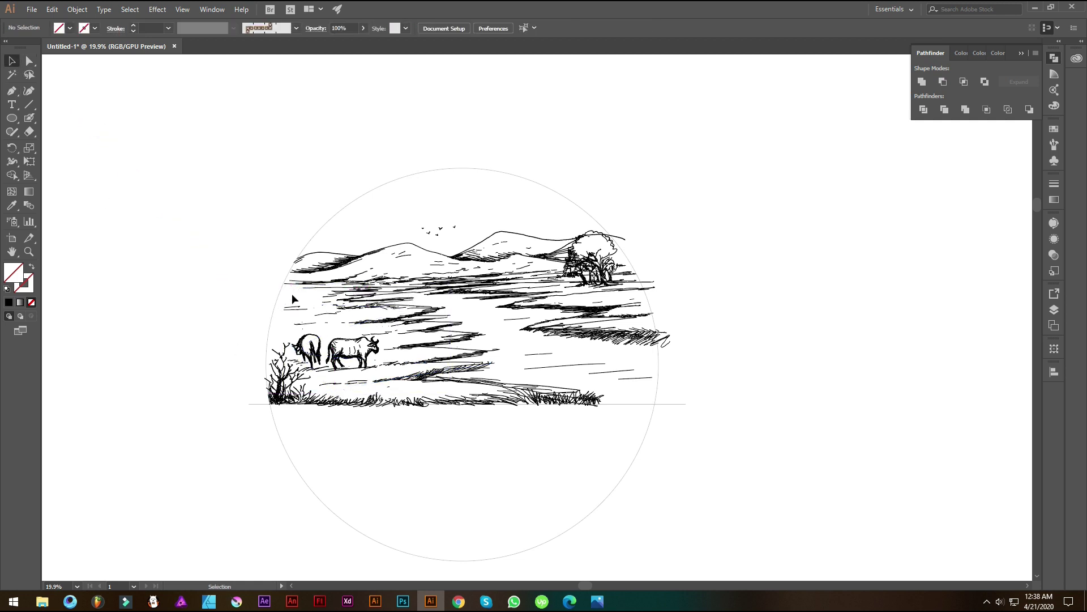
{"action": "left_click", "coordinate": [292, 295]}
{"action": "left_click", "coordinate": [289, 28]}
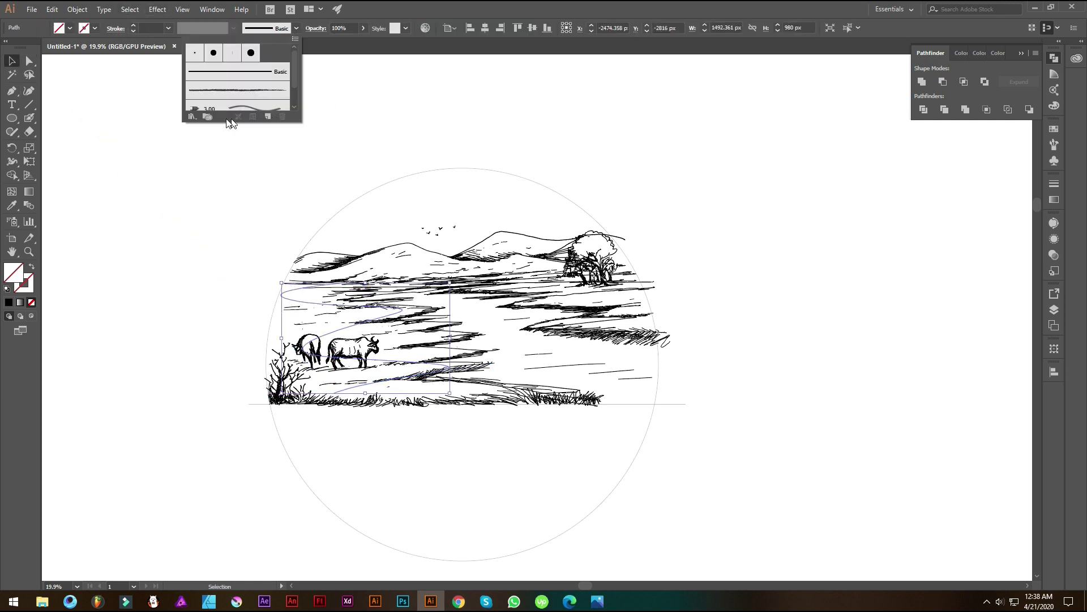
{"action": "left_click", "coordinate": [192, 116]}
{"action": "mouse_move", "coordinate": [227, 178]}
{"action": "left_click", "coordinate": [317, 188]}
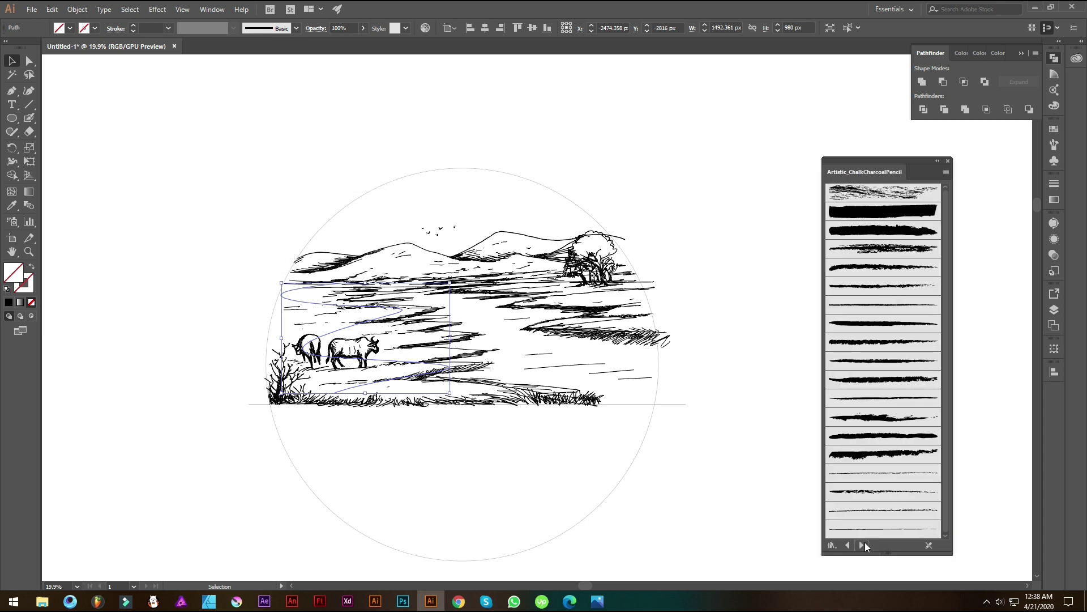
{"action": "left_click", "coordinate": [865, 542]}
{"action": "left_click", "coordinate": [876, 321]}
{"action": "left_click", "coordinate": [84, 29]}
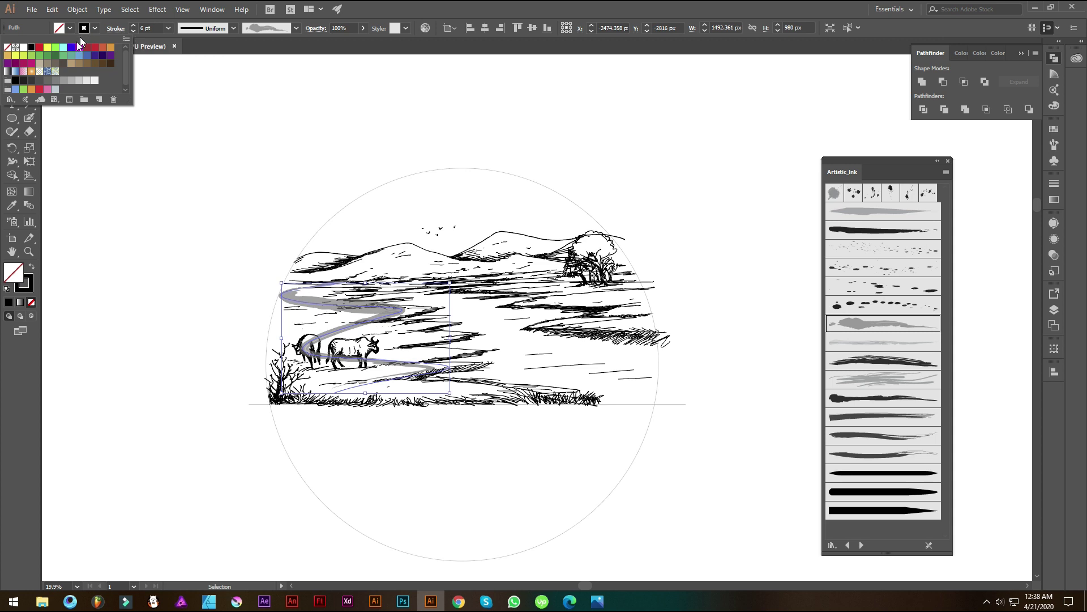
{"action": "left_click", "coordinate": [39, 55]}
Step: Send the green path behind the line drawing
{"action": "left_click", "coordinate": [389, 11]}
{"action": "right_click", "coordinate": [346, 367]}
{"action": "mouse_move", "coordinate": [386, 309]}
{"action": "left_click", "coordinate": [497, 346]}
Step: Try several Artistic_Watercolor brushes on the green path and apply one of the darker washes
{"action": "left_click", "coordinate": [862, 545]}
{"action": "left_click", "coordinate": [861, 545]}
{"action": "left_click", "coordinate": [861, 544]}
{"action": "left_click", "coordinate": [881, 285]}
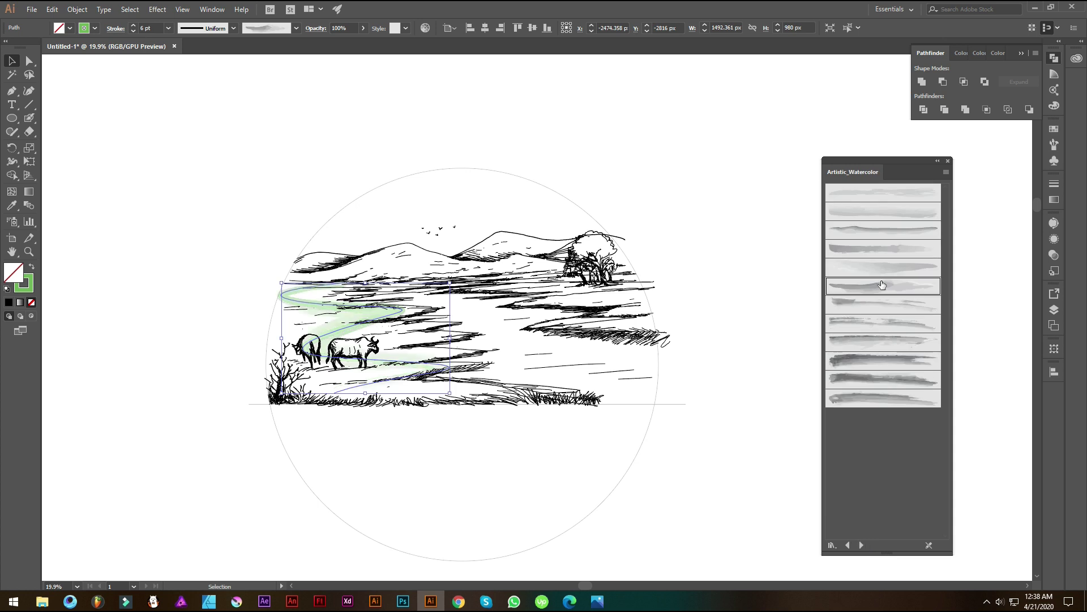
{"action": "left_click", "coordinate": [893, 211]}
{"action": "left_click", "coordinate": [889, 193]}
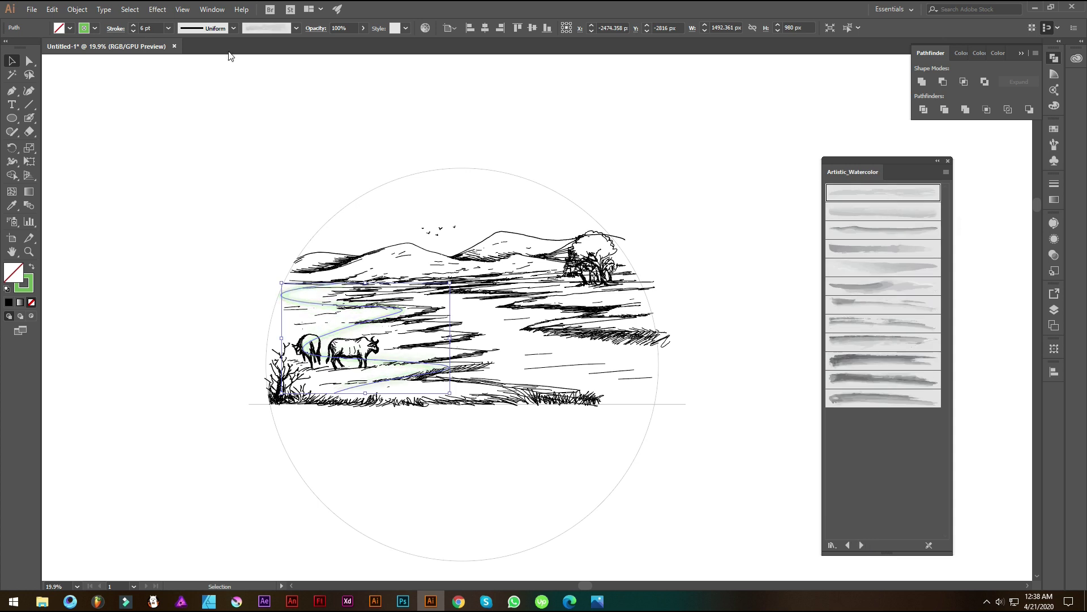
{"action": "left_click", "coordinate": [875, 357]}
Step: Rotate the green path about half a turn and set its stroke weight to 32 pt
{"action": "mouse_move", "coordinate": [453, 278]}
{"action": "left_mouse_down"}
{"action": "mouse_move", "coordinate": [445, 378]}
{"action": "mouse_move", "coordinate": [219, 337]}
{"action": "mouse_move", "coordinate": [284, 392]}
{"action": "left_mouse_up"}
{"action": "scroll", "coordinate": [156, 26], "scroll_direction": "up", "scroll_amount": 10}
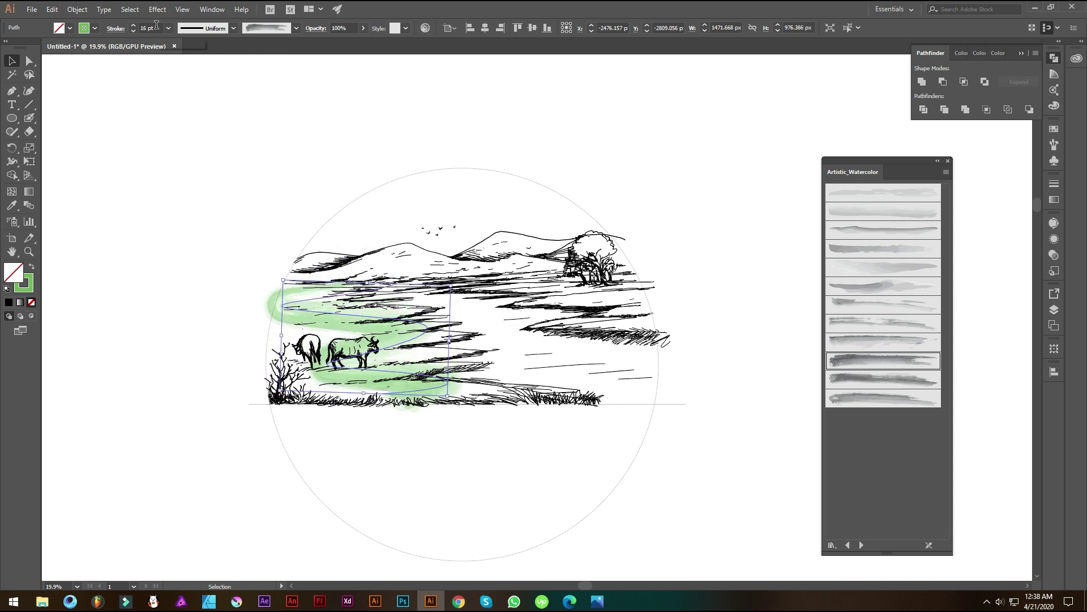
{"action": "scroll", "coordinate": [157, 25], "scroll_direction": "up", "scroll_amount": 13}
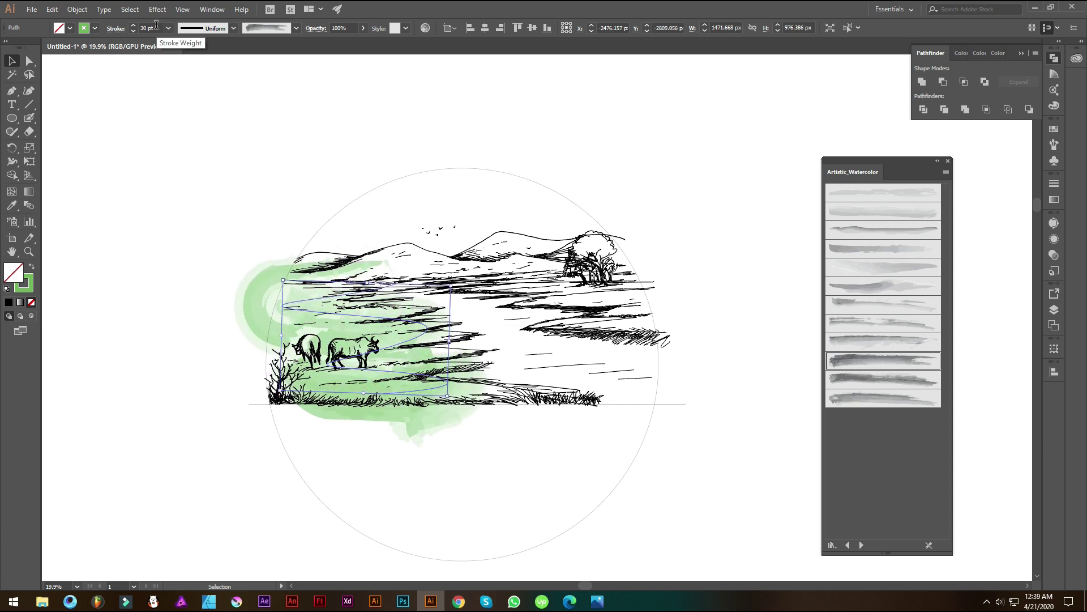
{"action": "scroll", "coordinate": [156, 24], "scroll_direction": "up", "scroll_amount": 2}
Step: Reshape the green path's anchor points and handles so the wash spreads over the left bank and foreground
{"action": "left_click", "coordinate": [29, 61]}
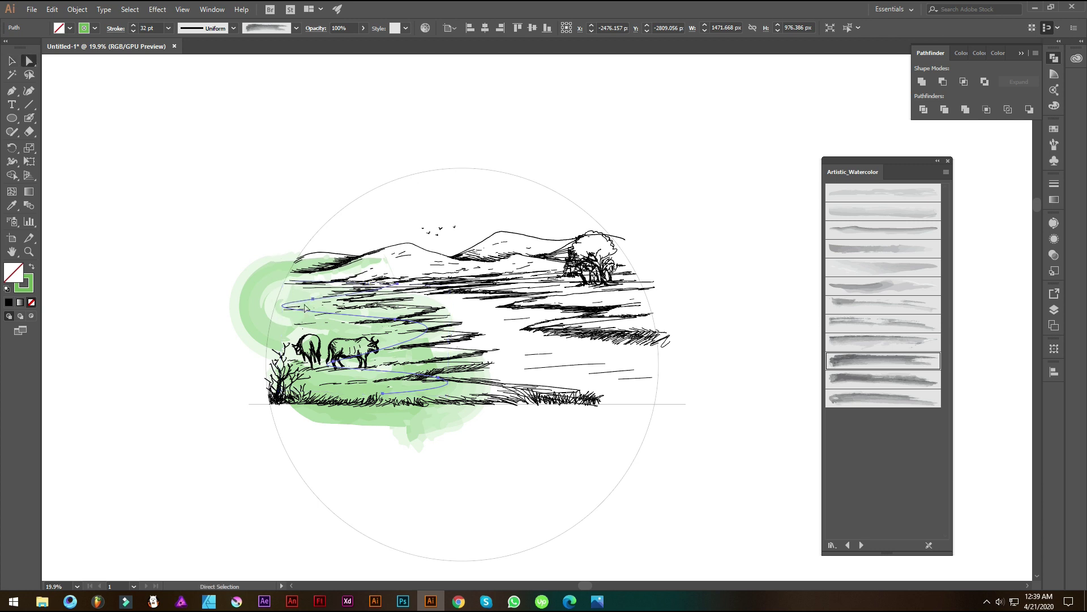
{"action": "left_click", "coordinate": [312, 299]}
{"action": "left_click_drag", "start_coordinate": [313, 298], "coordinate": [312, 317]}
{"action": "mouse_move", "coordinate": [439, 378]}
{"action": "left_mouse_down"}
{"action": "mouse_move", "coordinate": [520, 395]}
{"action": "mouse_move", "coordinate": [423, 396]}
{"action": "mouse_move", "coordinate": [478, 381]}
{"action": "left_mouse_up"}
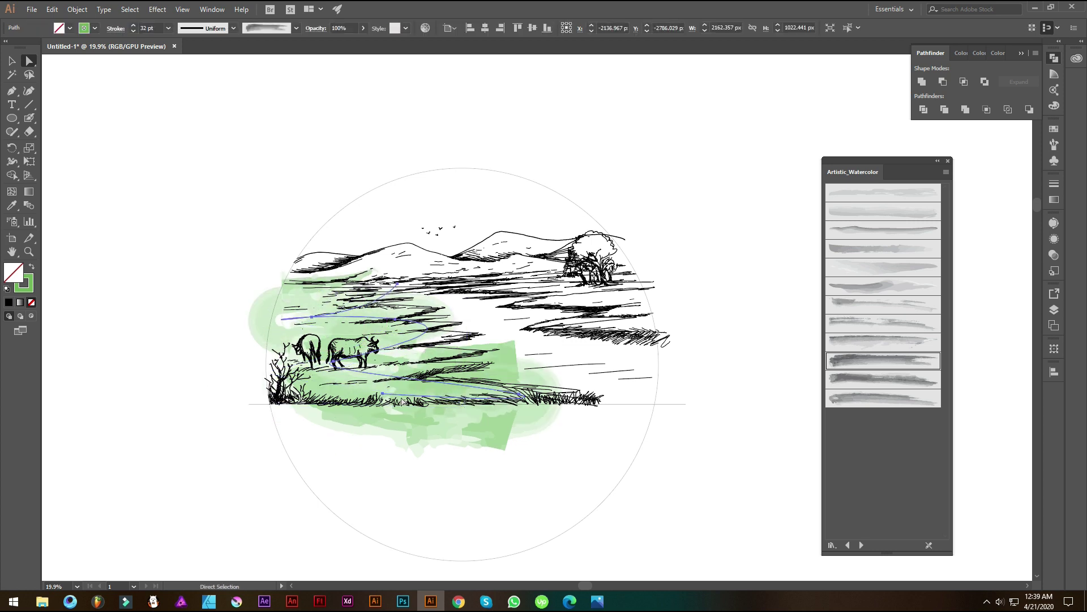
{"action": "left_click_drag", "start_coordinate": [383, 398], "coordinate": [289, 405]}
{"action": "left_click_drag", "start_coordinate": [312, 317], "coordinate": [261, 321]}
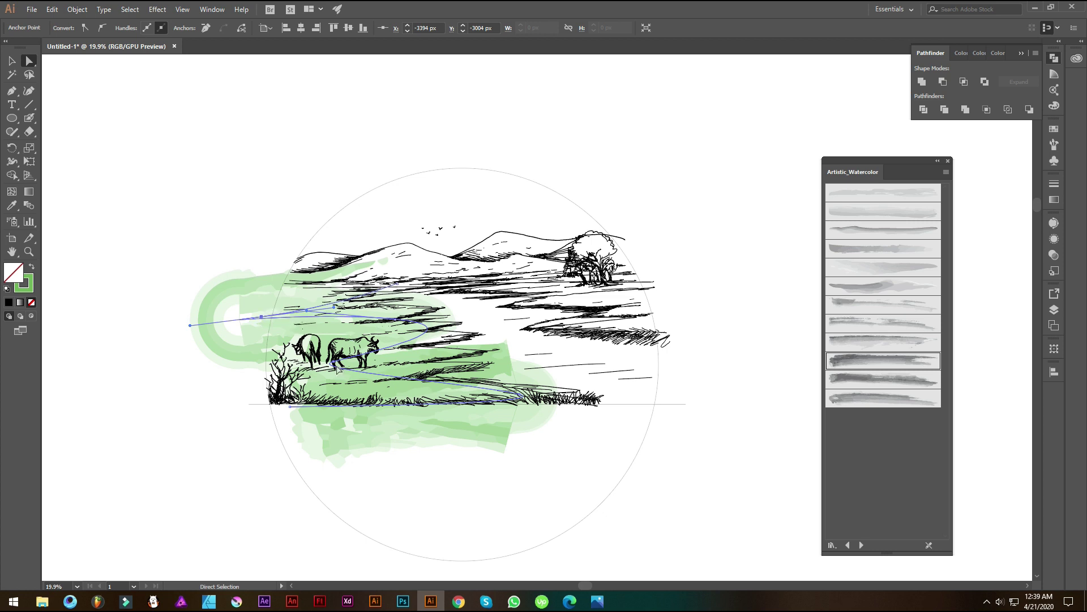
{"action": "left_click", "coordinate": [334, 361]}
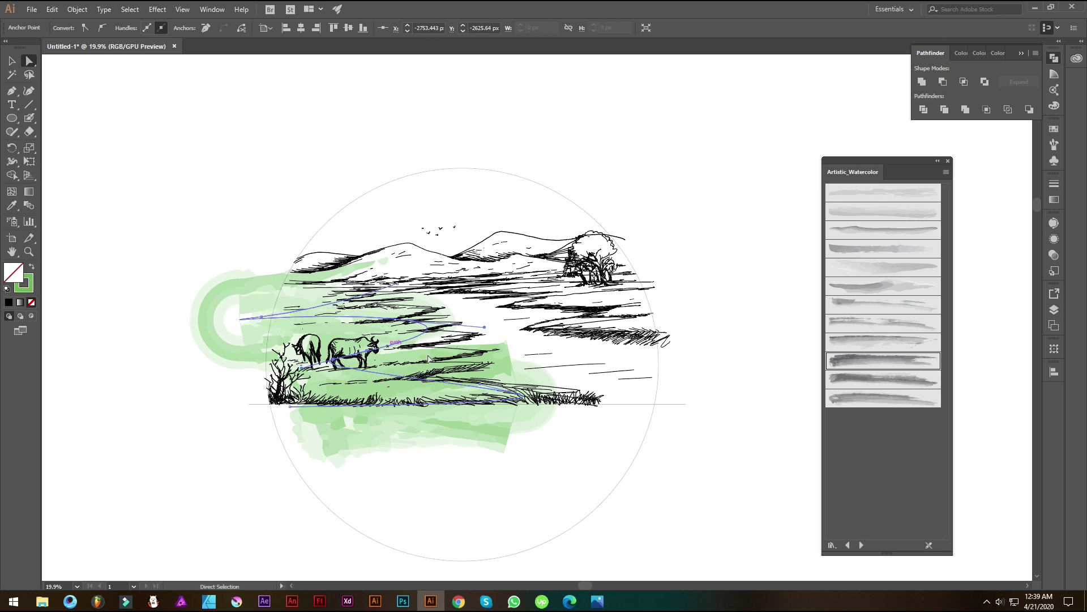
{"action": "left_click_drag", "start_coordinate": [485, 328], "coordinate": [492, 327]}
{"action": "left_click_drag", "start_coordinate": [496, 328], "coordinate": [528, 338]}
Step: Duplicate the green wash into the empty area outside the circle and reflect the copy horizontally
{"action": "left_click", "coordinate": [14, 62]}
{"action": "left_click_drag", "start_coordinate": [245, 327], "coordinate": [685, 525]}
{"action": "left_click_drag", "start_coordinate": [614, 402], "coordinate": [453, 315]}
{"action": "right_click", "coordinate": [523, 340]}
{"action": "mouse_move", "coordinate": [567, 504]}
{"action": "left_click", "coordinate": [668, 541]}
{"action": "left_click", "coordinate": [866, 423]}
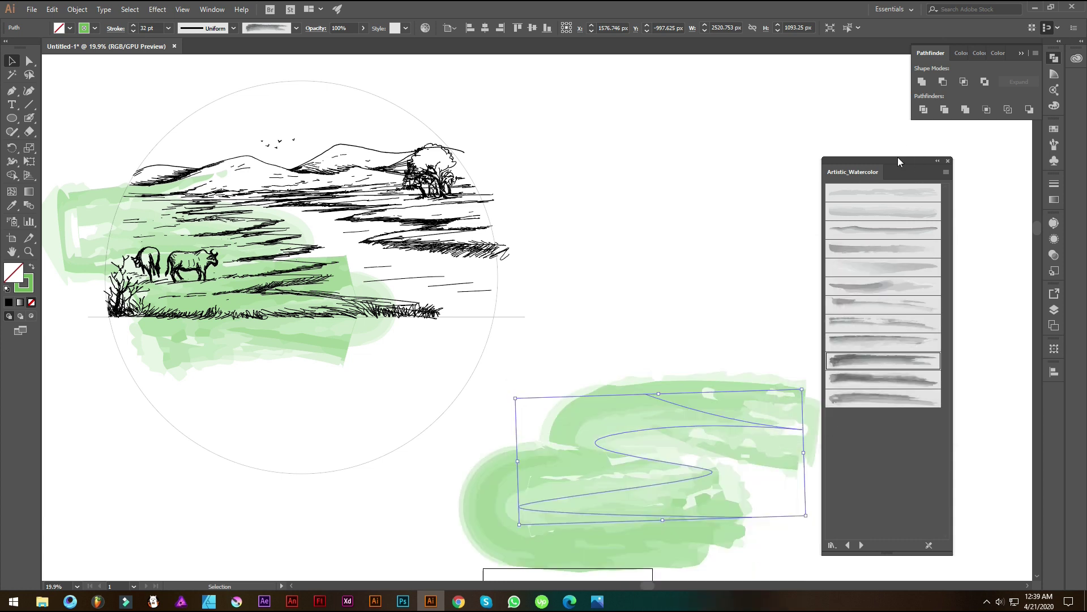
Step: Move the reflected wash over the right bank and rotate it slightly, with the brush library moved out of the way
{"action": "left_click_drag", "start_coordinate": [900, 161], "coordinate": [976, 154]}
{"action": "mouse_move", "coordinate": [661, 403]}
{"action": "left_mouse_down"}
{"action": "mouse_move", "coordinate": [606, 283]}
{"action": "mouse_move", "coordinate": [448, 202]}
{"action": "mouse_move", "coordinate": [437, 187]}
{"action": "left_mouse_up"}
{"action": "left_click_drag", "start_coordinate": [567, 164], "coordinate": [547, 145]}
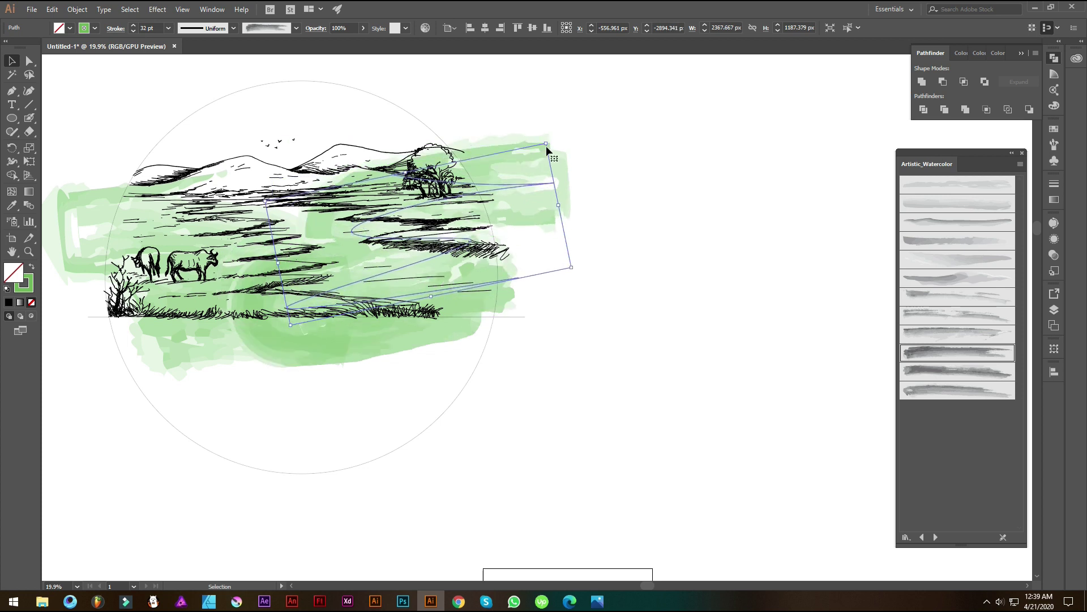
Step: Delete the lower anchor points of the right wash's path so it no longer runs into the foreground
{"action": "key", "text": "minus"}
{"action": "left_click", "coordinate": [517, 278]}
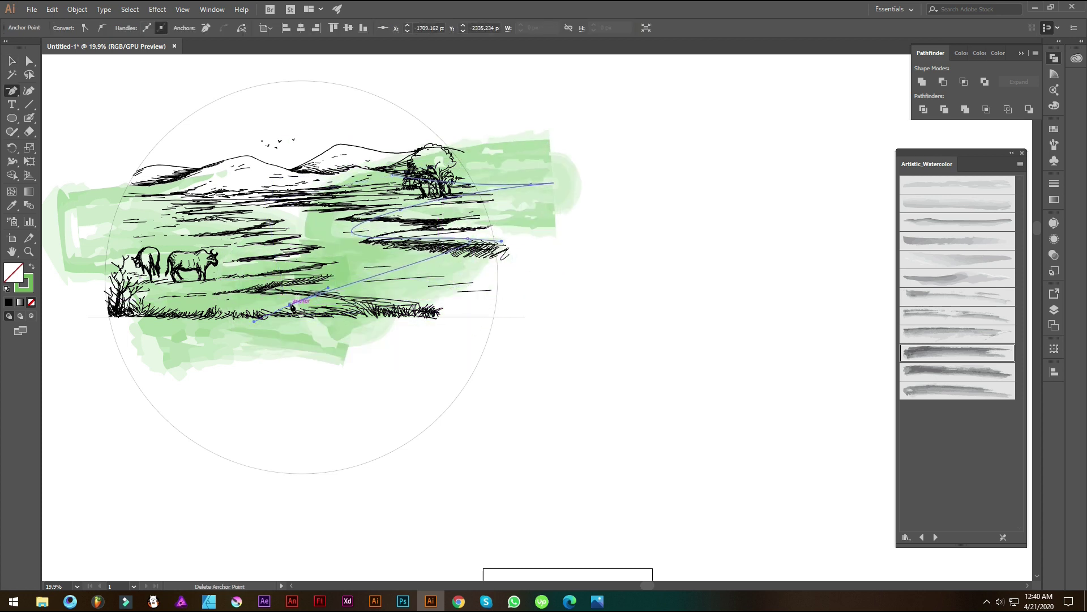
{"action": "left_click", "coordinate": [291, 305]}
{"action": "left_click", "coordinate": [13, 60]}
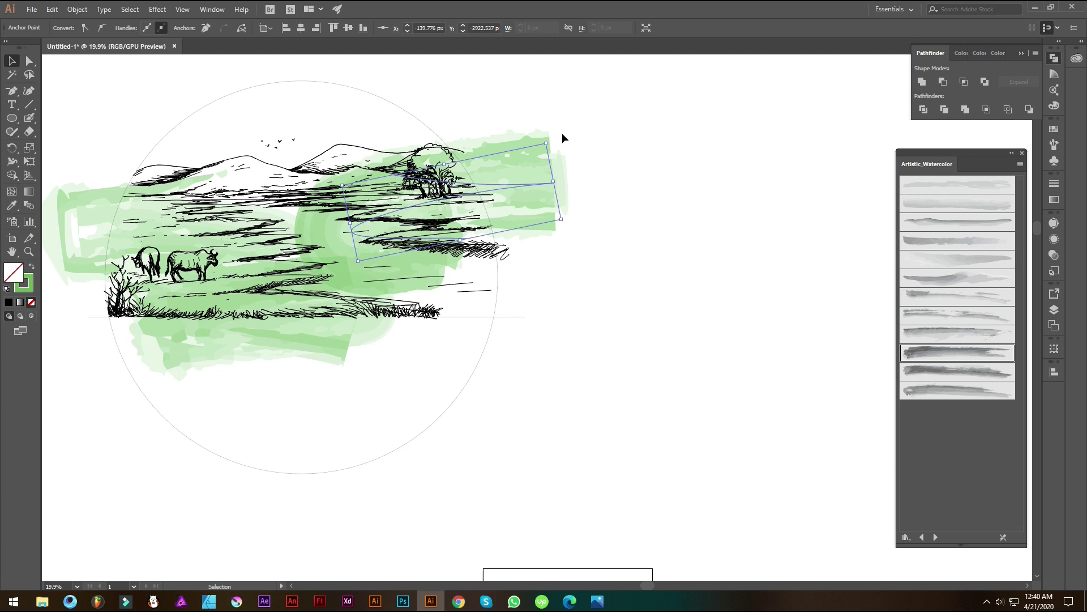
Step: Reshape the right wash's anchor points and handles so it covers the right bank and the far shore
{"action": "scroll", "coordinate": [157, 27], "scroll_direction": "down", "scroll_amount": 3}
{"action": "key", "text": "a"}
{"action": "left_click_drag", "start_coordinate": [464, 240], "coordinate": [572, 258]}
{"action": "left_click", "coordinate": [397, 211]}
{"action": "left_click_drag", "start_coordinate": [395, 212], "coordinate": [334, 208]}
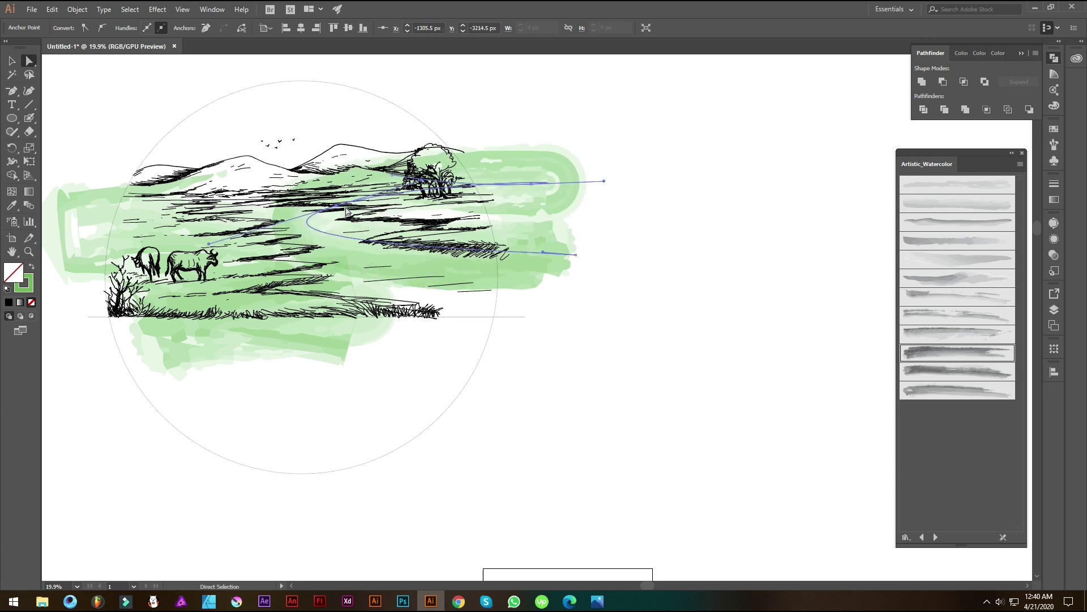
{"action": "left_click_drag", "start_coordinate": [210, 245], "coordinate": [169, 197]}
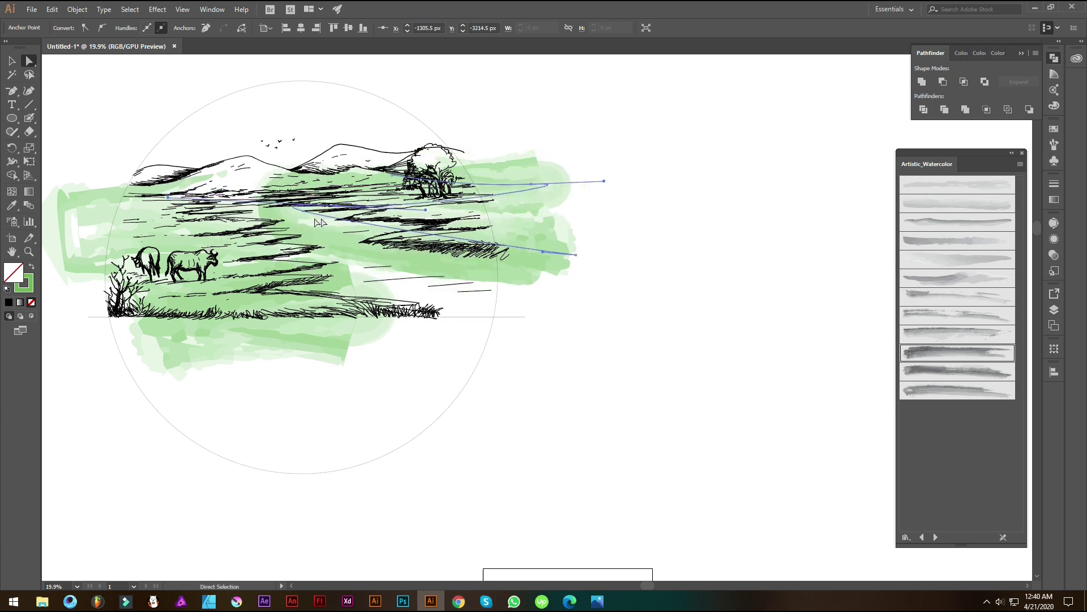
{"action": "left_click_drag", "start_coordinate": [336, 208], "coordinate": [301, 214]}
Step: Select both green washes and expand their appearance into editable shapes
{"action": "left_click", "coordinate": [12, 61]}
{"action": "left_click_drag", "start_coordinate": [607, 80], "coordinate": [538, 294]}
{"action": "left_click_drag", "start_coordinate": [150, 224], "coordinate": [243, 255]}
{"action": "key", "text": "ctrl+a"}
{"action": "left_click", "coordinate": [76, 9]}
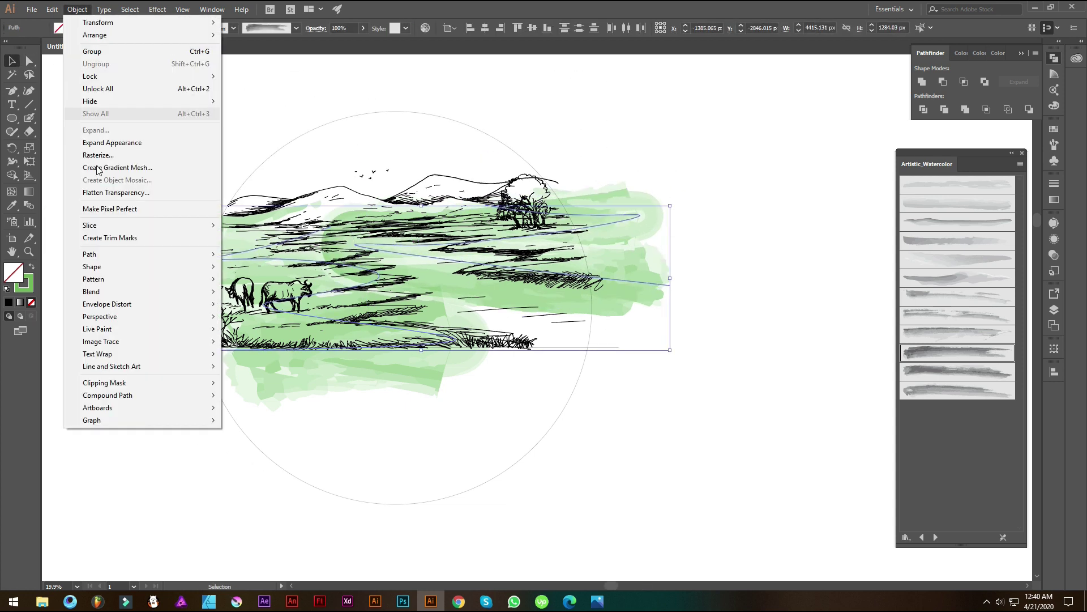
{"action": "left_click", "coordinate": [110, 139]}
Step: Erase the part of the green wash that spills past the circle's left edge
{"action": "key", "text": "shift+e"}
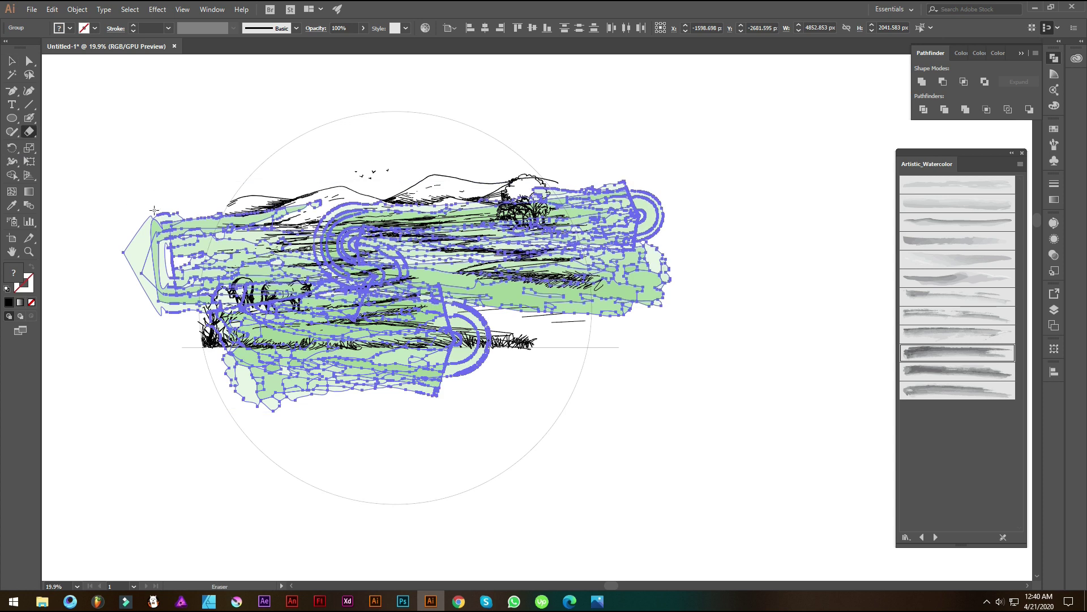
{"action": "mouse_move", "coordinate": [188, 192]}
{"action": "left_mouse_down"}
{"action": "mouse_move", "coordinate": [177, 241]}
{"action": "mouse_move", "coordinate": [142, 225]}
{"action": "left_mouse_up"}
{"action": "left_click", "coordinate": [12, 60]}
{"action": "left_click", "coordinate": [215, 160]}
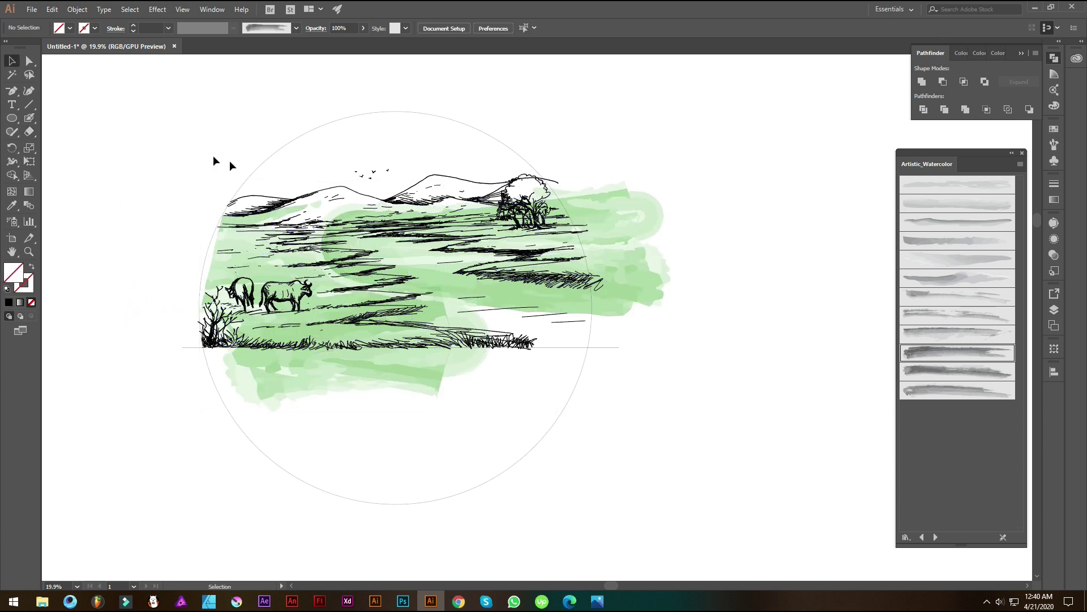
Step: Select the right green wash and erase the parts covering the river, the left bank and the area above the far shoreline
{"action": "left_click", "coordinate": [630, 261]}
{"action": "key", "text": "shift+e"}
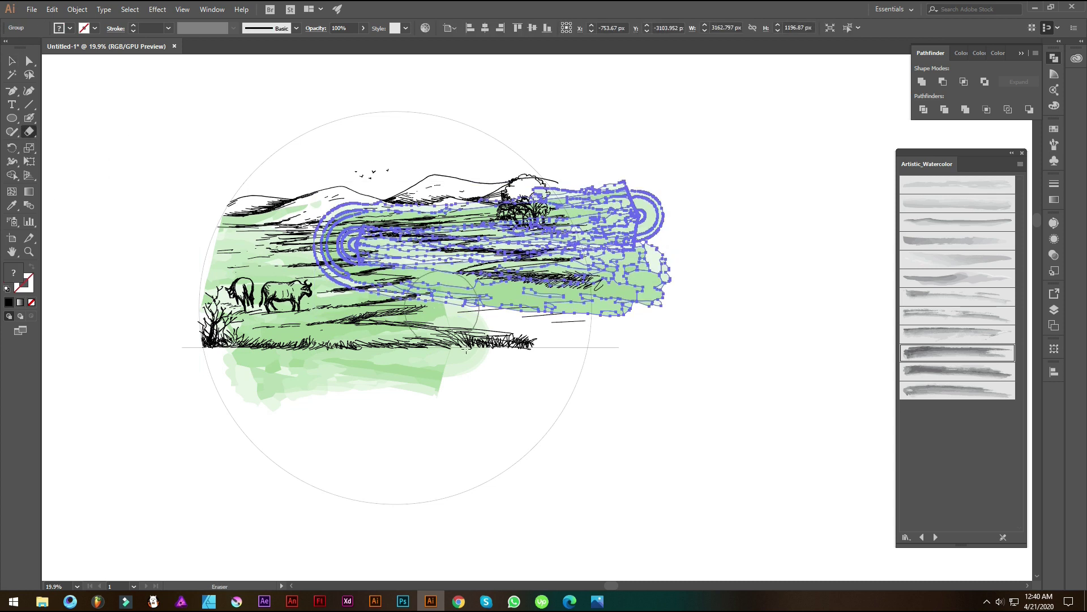
{"action": "left_click_drag", "start_coordinate": [453, 314], "coordinate": [644, 327]}
{"action": "left_click_drag", "start_coordinate": [451, 295], "coordinate": [589, 348]}
{"action": "mouse_move", "coordinate": [382, 322]}
{"action": "left_mouse_down"}
{"action": "mouse_move", "coordinate": [514, 338]}
{"action": "mouse_move", "coordinate": [558, 352]}
{"action": "left_mouse_up"}
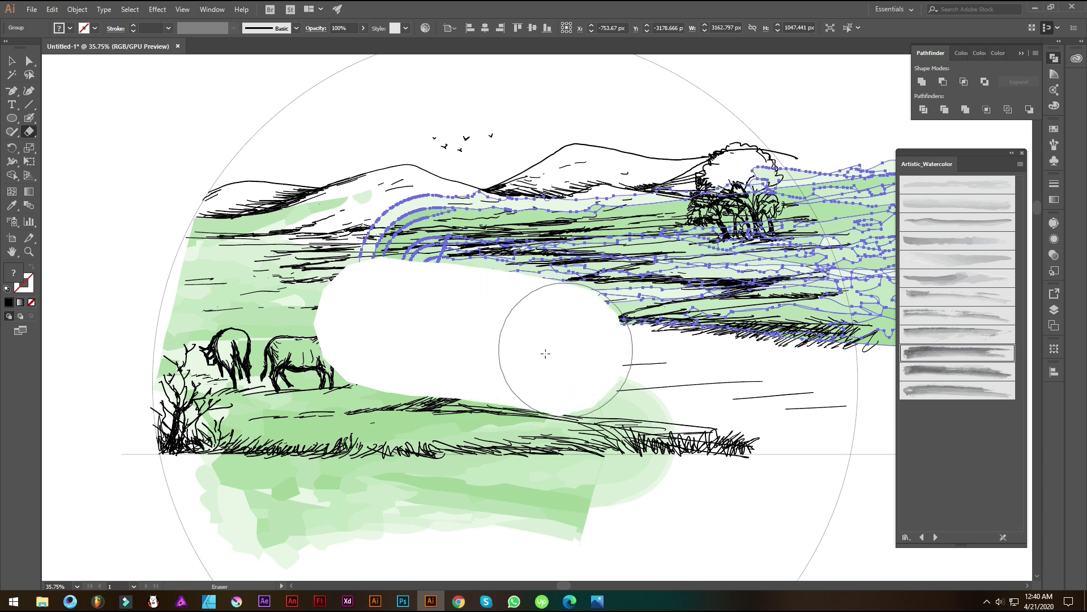
{"action": "mouse_move", "coordinate": [401, 186]}
{"action": "left_mouse_down"}
{"action": "mouse_move", "coordinate": [368, 143]}
{"action": "mouse_move", "coordinate": [396, 165]}
{"action": "mouse_move", "coordinate": [553, 172]}
{"action": "mouse_move", "coordinate": [837, 164]}
{"action": "mouse_move", "coordinate": [883, 136]}
{"action": "left_mouse_up"}
{"action": "scroll", "coordinate": [399, 311], "scroll_direction": "up", "scroll_amount": 1}
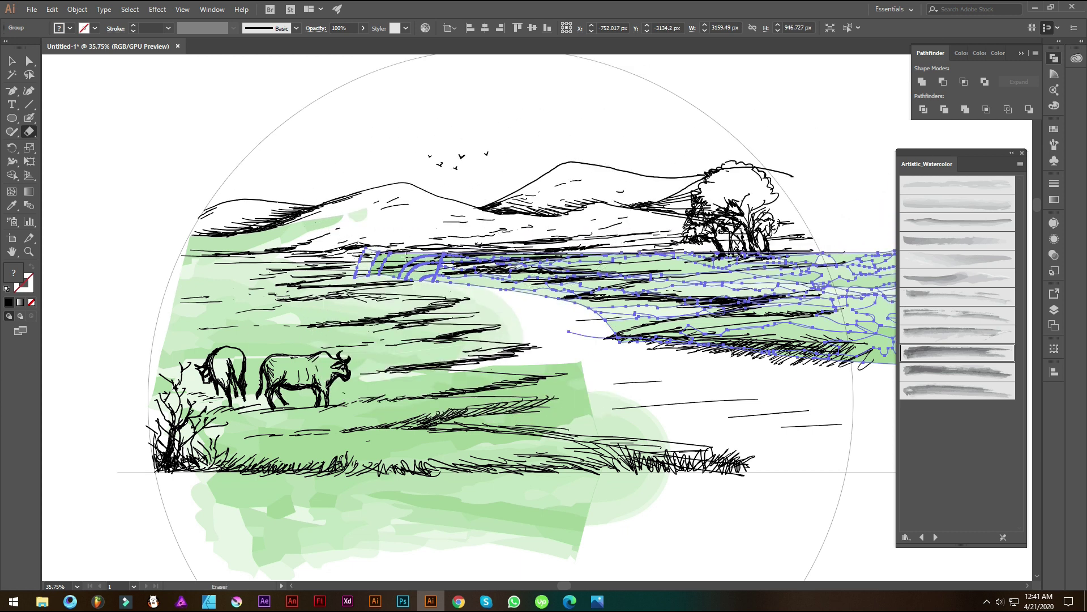
Step: Reduce the eraser size and trim the right wash's edge to follow the bank's hatched lines
{"action": "key", "text": "bracketleft"}
{"action": "key", "text": "bracketleft"}
{"action": "key", "text": "bracketleft"}
{"action": "key", "text": "bracketleft"}
{"action": "key", "text": "bracketleft"}
{"action": "key", "text": "bracketleft"}
{"action": "key", "text": "bracketleft"}
{"action": "key", "text": "bracketleft"}
{"action": "key", "text": "bracketleft"}
{"action": "key", "text": "bracketleft"}
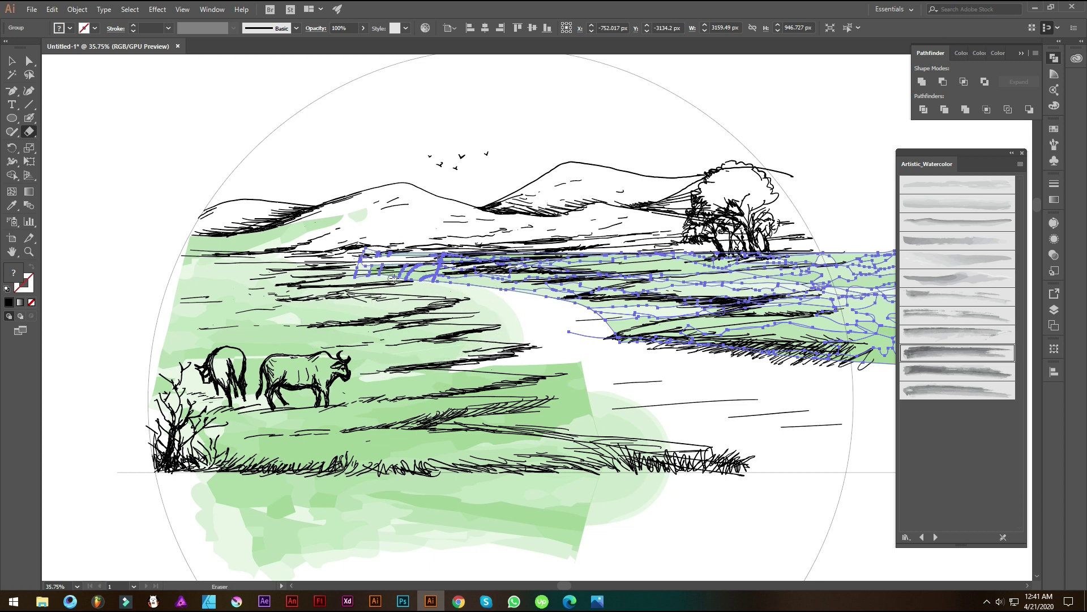
{"action": "left_click_drag", "start_coordinate": [355, 280], "coordinate": [413, 262]}
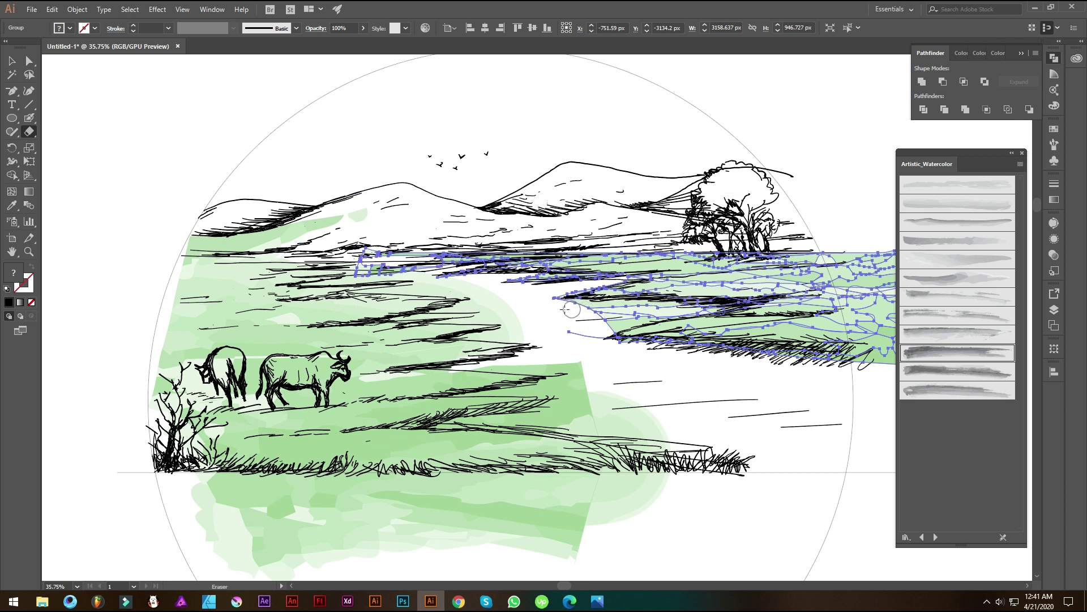
{"action": "left_click_drag", "start_coordinate": [678, 308], "coordinate": [708, 308]}
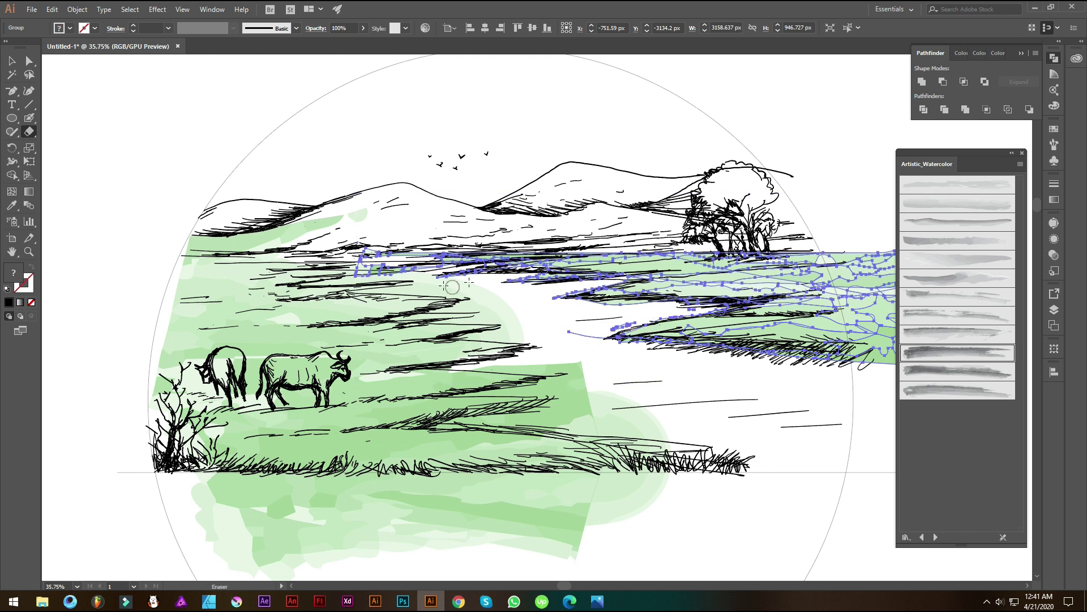
Step: Erase the part of the right wash that spills past the circle's right edge
{"action": "mouse_move", "coordinate": [395, 273]}
{"action": "left_mouse_down"}
{"action": "mouse_move", "coordinate": [413, 271]}
{"action": "mouse_move", "coordinate": [141, 264]}
{"action": "left_mouse_up"}
{"action": "mouse_move", "coordinate": [702, 243]}
{"action": "left_mouse_down"}
{"action": "mouse_move", "coordinate": [634, 237]}
{"action": "mouse_move", "coordinate": [663, 295]}
{"action": "mouse_move", "coordinate": [722, 309]}
{"action": "mouse_move", "coordinate": [732, 259]}
{"action": "mouse_move", "coordinate": [724, 405]}
{"action": "left_mouse_up"}
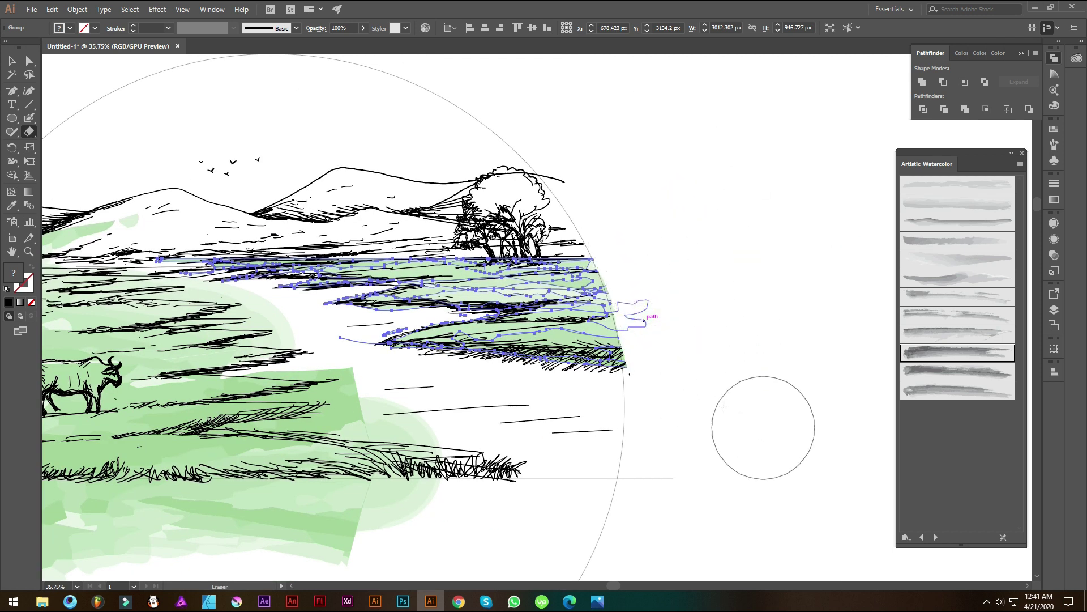
{"action": "scroll", "coordinate": [698, 249], "scroll_direction": "down", "scroll_amount": 2}
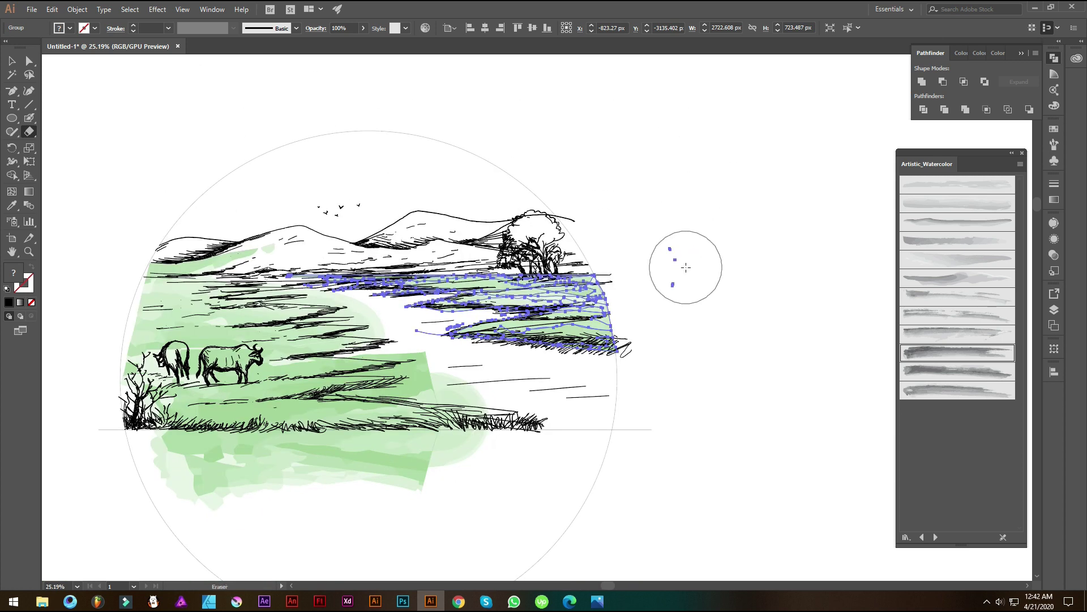
Step: Select the stray green fragments outside the circle's right edge and delete them
{"action": "left_click", "coordinate": [12, 61]}
{"action": "left_click", "coordinate": [377, 140]}
{"action": "left_click_drag", "start_coordinate": [375, 198], "coordinate": [382, 195]}
{"action": "left_click_drag", "start_coordinate": [771, 192], "coordinate": [667, 363]}
{"action": "left_click", "coordinate": [29, 61]}
{"action": "left_click_drag", "start_coordinate": [707, 209], "coordinate": [658, 315]}
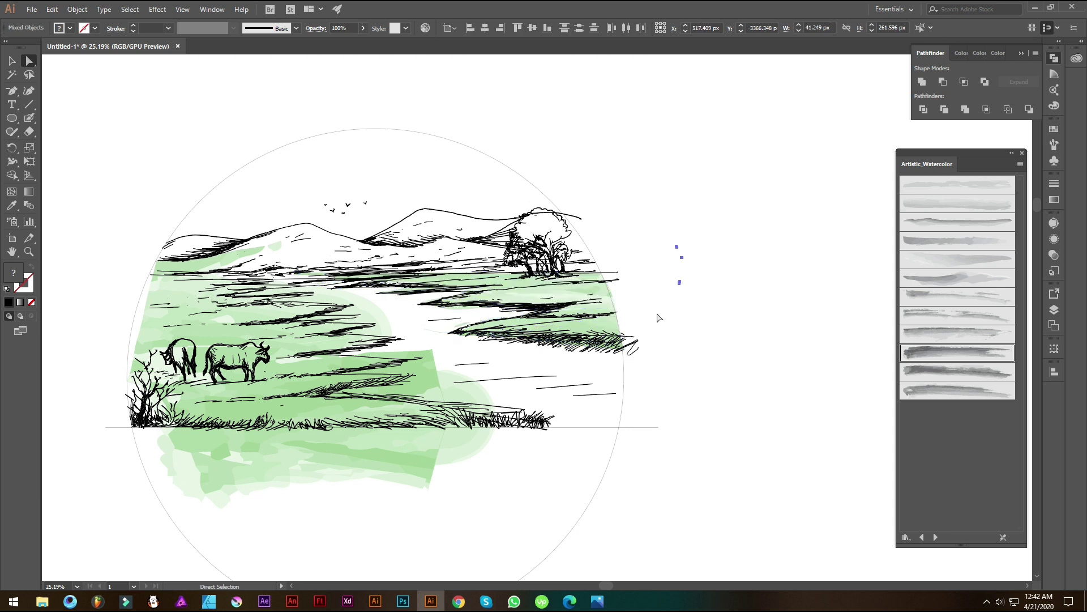
{"action": "key", "text": "Delete"}
Step: Select the left green wash and erase the parts that cover the hills above the shoreline
{"action": "left_click_drag", "start_coordinate": [265, 366], "coordinate": [389, 323]}
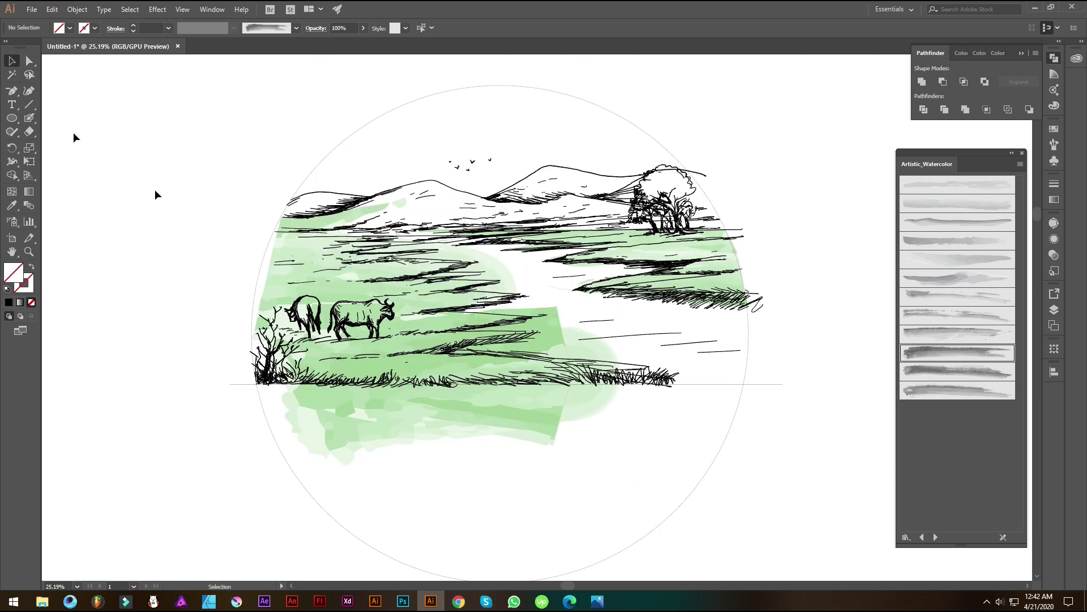
{"action": "left_click", "coordinate": [287, 288]}
{"action": "left_click_drag", "start_coordinate": [256, 195], "coordinate": [242, 195]}
{"action": "key", "text": "shift+e"}
{"action": "left_click", "coordinate": [247, 203]}
{"action": "left_click", "coordinate": [218, 334]}
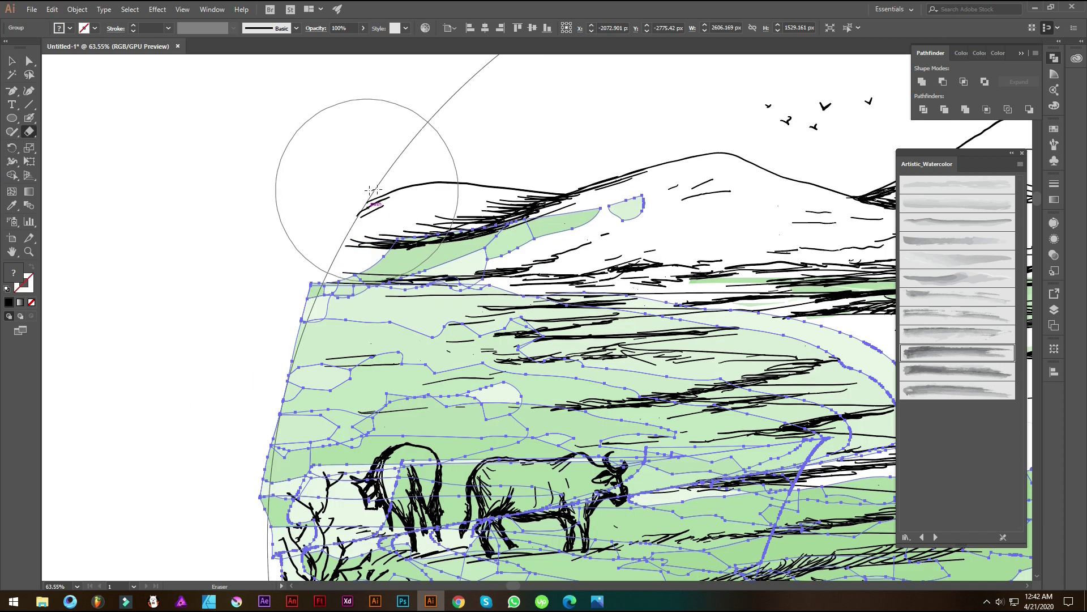
{"action": "left_click_drag", "start_coordinate": [367, 190], "coordinate": [635, 175]}
{"action": "scroll", "coordinate": [631, 252], "scroll_direction": "right", "scroll_amount": 3}
{"action": "left_click_drag", "start_coordinate": [571, 252], "coordinate": [537, 221]}
Step: Reduce the eraser size and trim the left wash's upper edge along the far shoreline
{"action": "key", "text": "bracketleft"}
{"action": "key", "text": "bracketleft"}
{"action": "key", "text": "bracketleft"}
{"action": "key", "text": "bracketleft"}
{"action": "key", "text": "bracketleft"}
{"action": "key", "text": "bracketleft"}
{"action": "key", "text": "bracketleft"}
{"action": "key", "text": "bracketleft"}
{"action": "key", "text": "bracketleft"}
{"action": "key", "text": "bracketleft"}
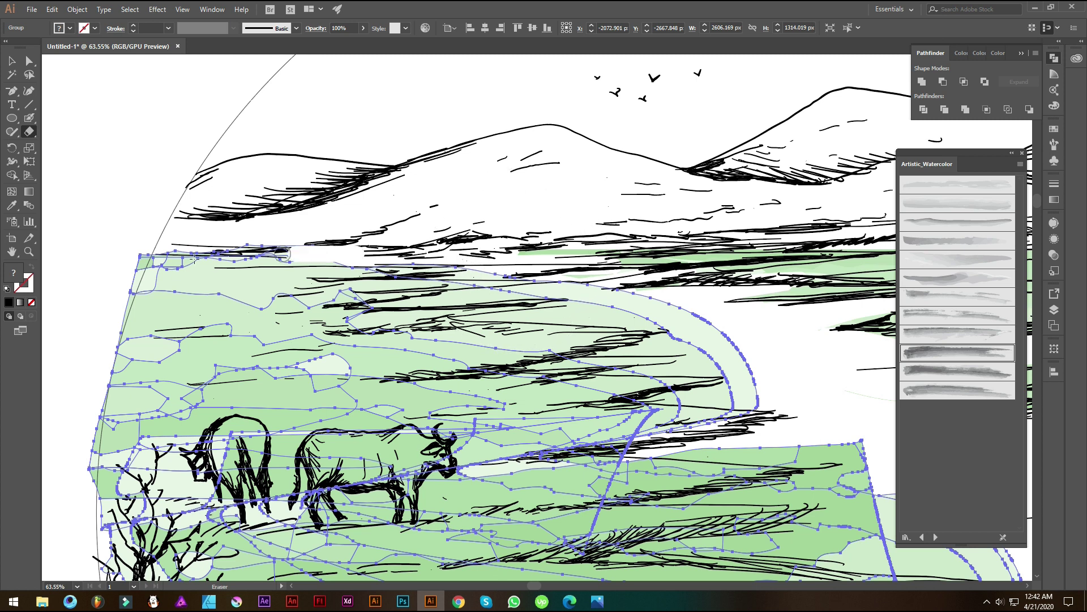
{"action": "mouse_move", "coordinate": [315, 259]}
{"action": "left_mouse_down"}
{"action": "mouse_move", "coordinate": [244, 261]}
{"action": "mouse_move", "coordinate": [295, 245]}
{"action": "mouse_move", "coordinate": [154, 246]}
{"action": "left_mouse_up"}
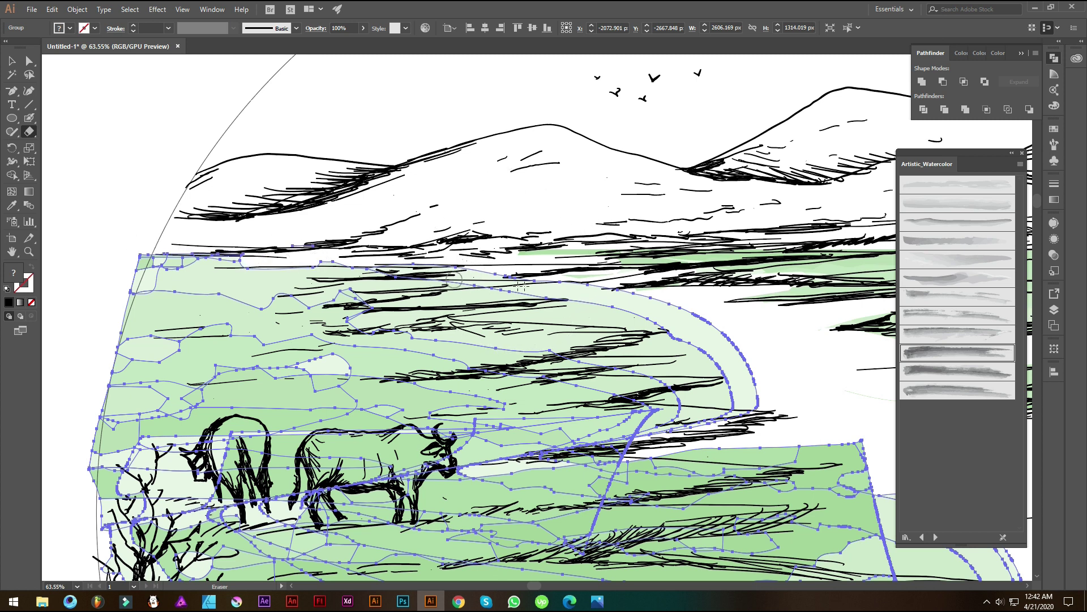
Step: Erase the left wash where it spills into the river, following the left bank's hatched points down to the foreground
{"action": "mouse_move", "coordinate": [540, 274]}
{"action": "left_mouse_down"}
{"action": "mouse_move", "coordinate": [428, 281]}
{"action": "mouse_move", "coordinate": [538, 307]}
{"action": "mouse_move", "coordinate": [438, 298]}
{"action": "mouse_move", "coordinate": [542, 279]}
{"action": "mouse_move", "coordinate": [626, 286]}
{"action": "mouse_move", "coordinate": [479, 304]}
{"action": "mouse_move", "coordinate": [627, 295]}
{"action": "mouse_move", "coordinate": [448, 319]}
{"action": "mouse_move", "coordinate": [713, 333]}
{"action": "mouse_move", "coordinate": [601, 336]}
{"action": "mouse_move", "coordinate": [614, 341]}
{"action": "mouse_move", "coordinate": [482, 374]}
{"action": "mouse_move", "coordinate": [678, 375]}
{"action": "mouse_move", "coordinate": [502, 322]}
{"action": "mouse_move", "coordinate": [599, 333]}
{"action": "mouse_move", "coordinate": [517, 348]}
{"action": "mouse_move", "coordinate": [660, 369]}
{"action": "mouse_move", "coordinate": [605, 273]}
{"action": "left_mouse_up"}
{"action": "mouse_move", "coordinate": [504, 317]}
{"action": "left_mouse_down"}
{"action": "mouse_move", "coordinate": [699, 332]}
{"action": "mouse_move", "coordinate": [517, 361]}
{"action": "left_mouse_up"}
{"action": "left_click_drag", "start_coordinate": [518, 362], "coordinate": [645, 361]}
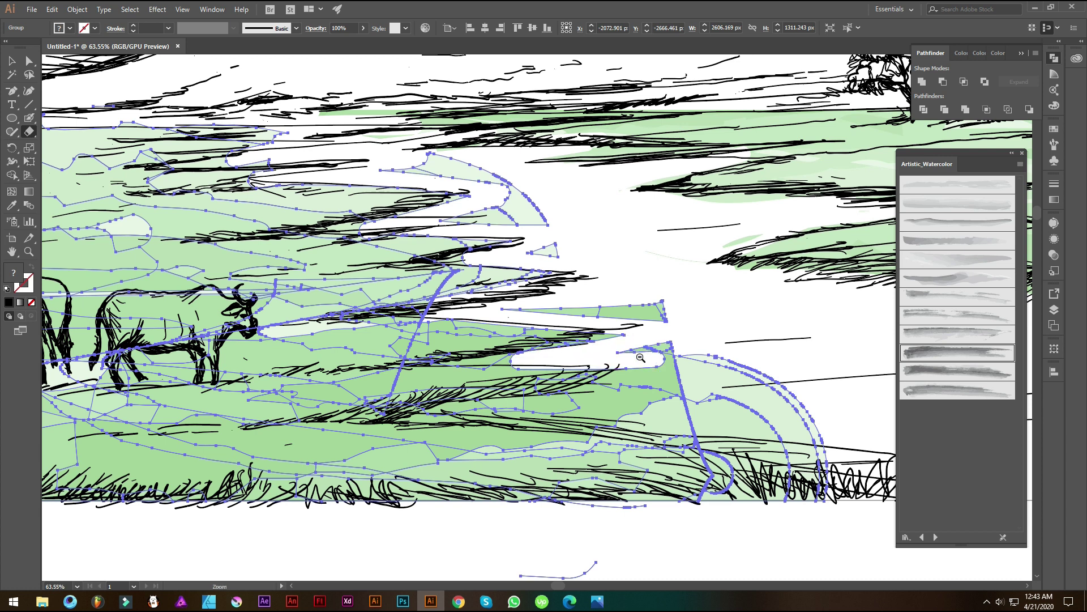
{"action": "scroll", "coordinate": [619, 327], "scroll_direction": "down", "scroll_amount": 3}
{"action": "mouse_move", "coordinate": [493, 370]}
{"action": "left_mouse_down"}
{"action": "mouse_move", "coordinate": [633, 383]}
{"action": "mouse_move", "coordinate": [786, 425]}
{"action": "left_mouse_up"}
{"action": "left_click_drag", "start_coordinate": [765, 383], "coordinate": [703, 393]}
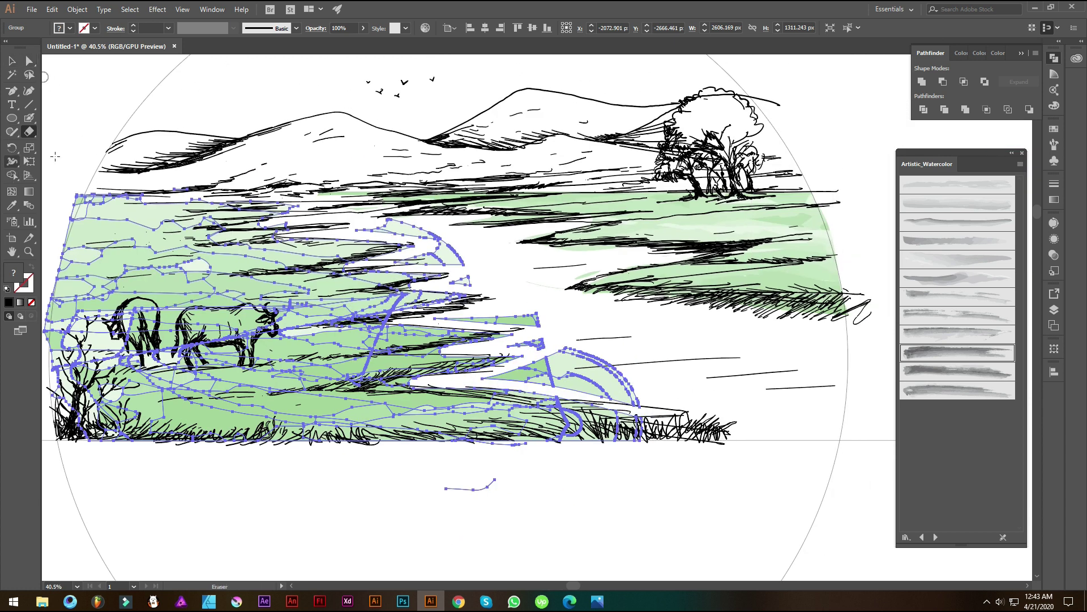
{"action": "mouse_move", "coordinate": [535, 388]}
{"action": "left_mouse_down"}
{"action": "mouse_move", "coordinate": [559, 358]}
{"action": "mouse_move", "coordinate": [650, 392]}
{"action": "mouse_move", "coordinate": [580, 367]}
{"action": "mouse_move", "coordinate": [549, 318]}
{"action": "mouse_move", "coordinate": [510, 305]}
{"action": "left_mouse_up"}
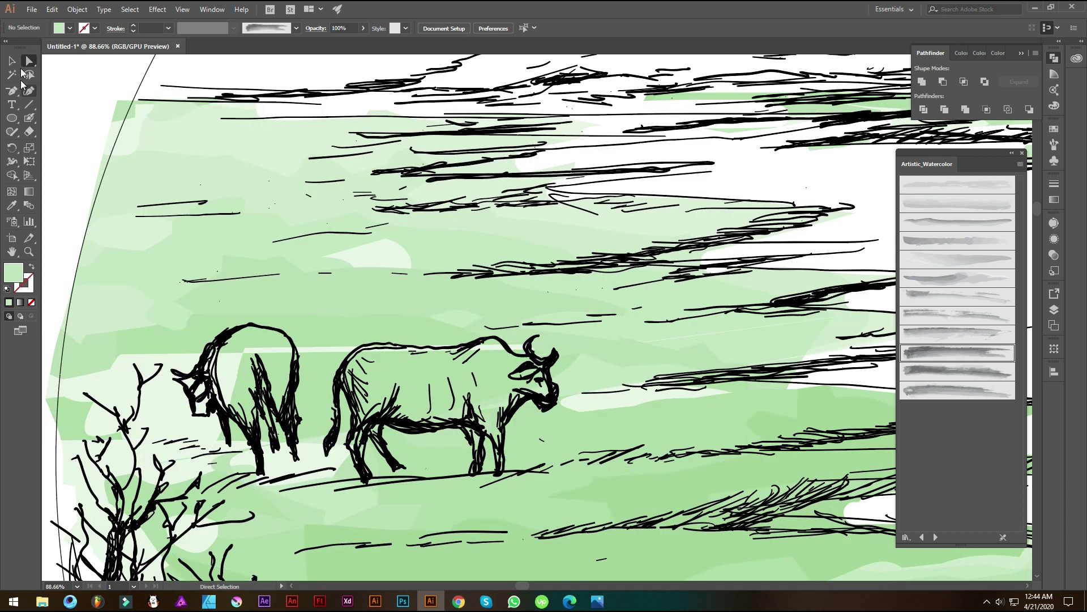
Step: Select the left green wash and erase it inside the bodies of both cattle
{"action": "left_click", "coordinate": [205, 182]}
{"action": "left_click", "coordinate": [12, 61]}
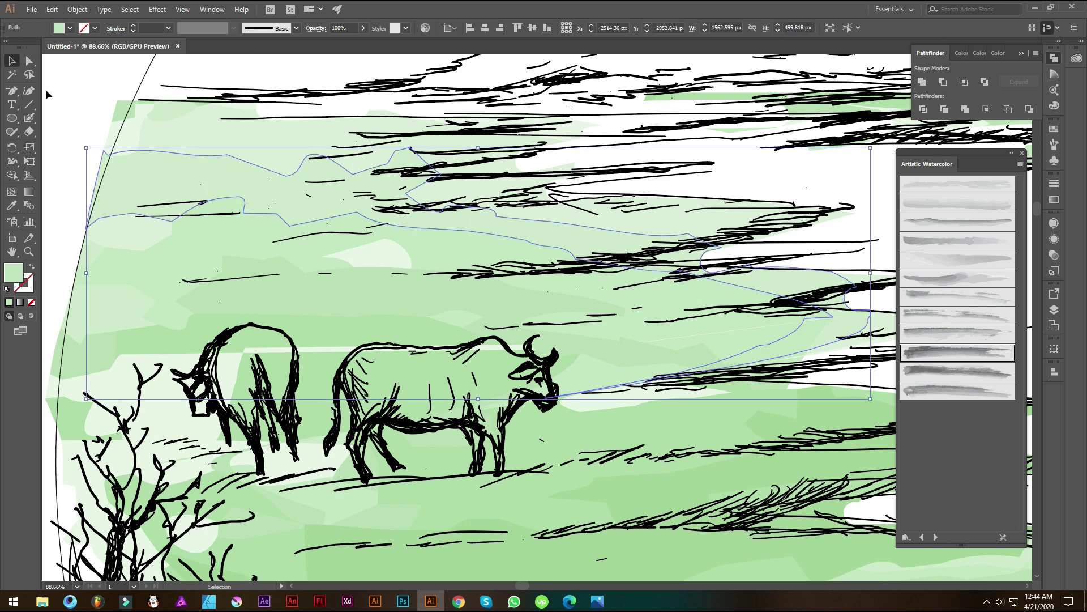
{"action": "left_click", "coordinate": [134, 165]}
{"action": "left_click", "coordinate": [29, 132]}
{"action": "mouse_move", "coordinate": [240, 369]}
{"action": "left_mouse_down"}
{"action": "mouse_move", "coordinate": [240, 378]}
{"action": "mouse_move", "coordinate": [312, 383]}
{"action": "mouse_move", "coordinate": [364, 361]}
{"action": "mouse_move", "coordinate": [357, 348]}
{"action": "left_mouse_up"}
{"action": "mouse_move", "coordinate": [339, 260]}
{"action": "left_mouse_down"}
{"action": "mouse_move", "coordinate": [374, 226]}
{"action": "mouse_move", "coordinate": [403, 231]}
{"action": "mouse_move", "coordinate": [478, 319]}
{"action": "mouse_move", "coordinate": [376, 343]}
{"action": "left_mouse_up"}
{"action": "mouse_move", "coordinate": [317, 341]}
{"action": "left_mouse_down"}
{"action": "mouse_move", "coordinate": [456, 281]}
{"action": "mouse_move", "coordinate": [457, 248]}
{"action": "mouse_move", "coordinate": [478, 301]}
{"action": "mouse_move", "coordinate": [453, 347]}
{"action": "mouse_move", "coordinate": [527, 423]}
{"action": "mouse_move", "coordinate": [526, 317]}
{"action": "mouse_move", "coordinate": [545, 433]}
{"action": "mouse_move", "coordinate": [515, 339]}
{"action": "left_mouse_up"}
{"action": "mouse_move", "coordinate": [604, 268]}
{"action": "left_mouse_down"}
{"action": "mouse_move", "coordinate": [469, 233]}
{"action": "mouse_move", "coordinate": [499, 240]}
{"action": "mouse_move", "coordinate": [532, 365]}
{"action": "mouse_move", "coordinate": [504, 269]}
{"action": "left_mouse_up"}
{"action": "mouse_move", "coordinate": [353, 98]}
{"action": "left_mouse_down"}
{"action": "mouse_move", "coordinate": [439, 266]}
{"action": "mouse_move", "coordinate": [349, 334]}
{"action": "mouse_move", "coordinate": [309, 396]}
{"action": "mouse_move", "coordinate": [298, 470]}
{"action": "mouse_move", "coordinate": [329, 472]}
{"action": "mouse_move", "coordinate": [365, 448]}
{"action": "left_mouse_up"}
{"action": "left_click_drag", "start_coordinate": [391, 306], "coordinate": [330, 267]}
{"action": "left_click_drag", "start_coordinate": [569, 293], "coordinate": [330, 362]}
{"action": "left_click_drag", "start_coordinate": [383, 277], "coordinate": [511, 277]}
{"action": "mouse_move", "coordinate": [391, 348]}
{"action": "left_mouse_down"}
{"action": "mouse_move", "coordinate": [438, 365]}
{"action": "mouse_move", "coordinate": [592, 346]}
{"action": "mouse_move", "coordinate": [452, 375]}
{"action": "mouse_move", "coordinate": [394, 335]}
{"action": "mouse_move", "coordinate": [555, 317]}
{"action": "mouse_move", "coordinate": [444, 314]}
{"action": "mouse_move", "coordinate": [416, 272]}
{"action": "mouse_move", "coordinate": [563, 286]}
{"action": "mouse_move", "coordinate": [595, 272]}
{"action": "left_mouse_up"}
{"action": "mouse_move", "coordinate": [397, 311]}
{"action": "left_mouse_down"}
{"action": "mouse_move", "coordinate": [389, 340]}
{"action": "mouse_move", "coordinate": [366, 338]}
{"action": "left_mouse_up"}
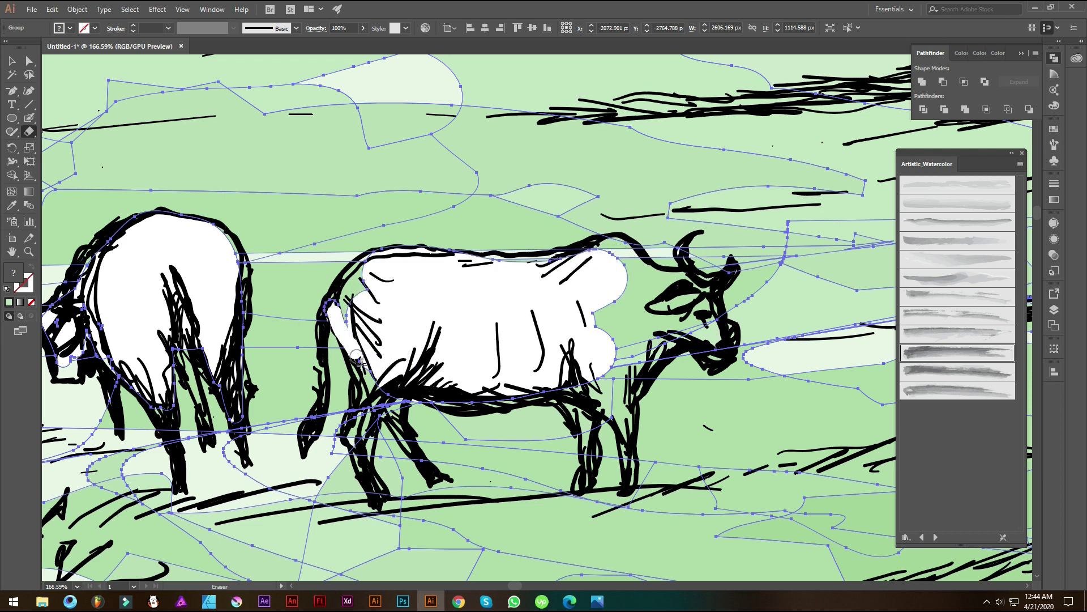
Step: Erase the remaining green inside the right cow's hind leg and rump
{"action": "left_click_drag", "start_coordinate": [373, 488], "coordinate": [378, 497]}
{"action": "left_click_drag", "start_coordinate": [388, 365], "coordinate": [366, 356]}
{"action": "left_click_drag", "start_coordinate": [388, 285], "coordinate": [347, 322]}
{"action": "left_click_drag", "start_coordinate": [352, 272], "coordinate": [356, 270]}
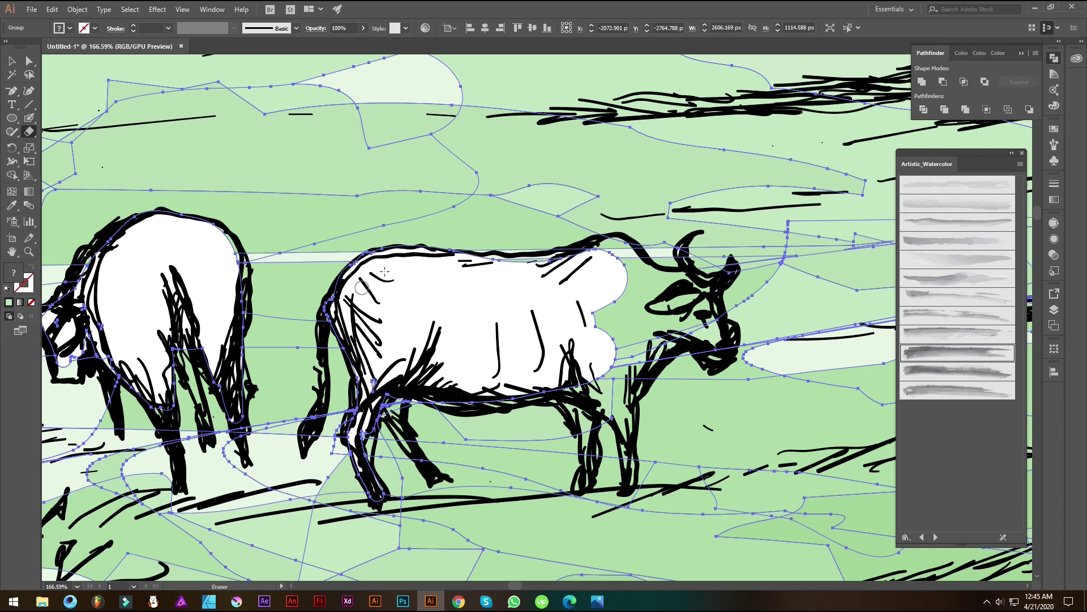
Step: Erase the green inside the right cow's head, shoulder, remaining legs and tail
{"action": "mouse_move", "coordinate": [700, 283]}
{"action": "left_mouse_down"}
{"action": "mouse_move", "coordinate": [670, 321]}
{"action": "mouse_move", "coordinate": [710, 321]}
{"action": "mouse_move", "coordinate": [643, 311]}
{"action": "mouse_move", "coordinate": [586, 339]}
{"action": "mouse_move", "coordinate": [623, 306]}
{"action": "left_mouse_up"}
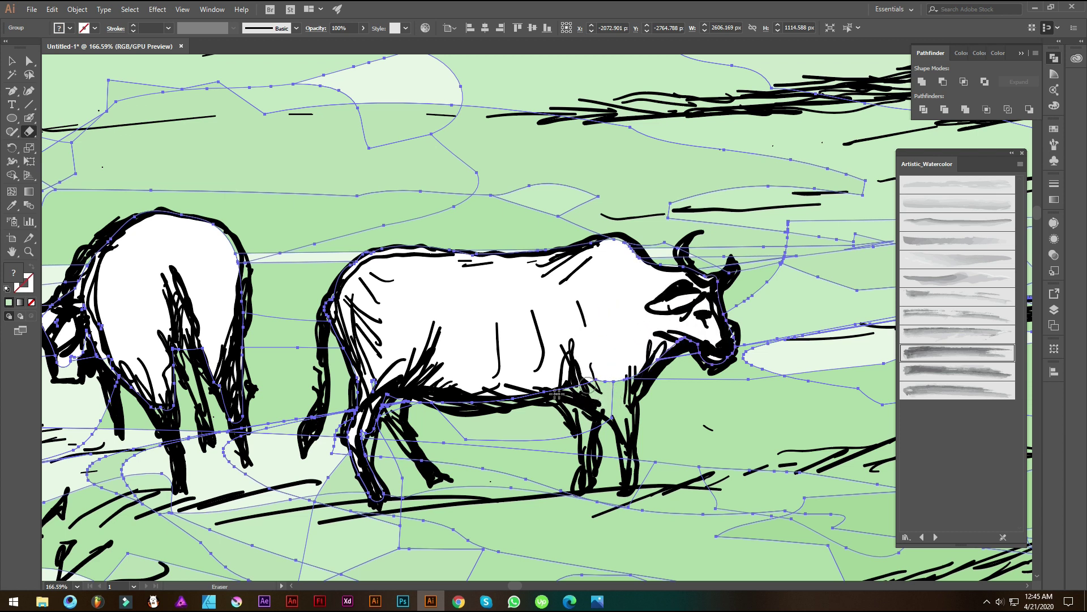
{"action": "left_click_drag", "start_coordinate": [587, 439], "coordinate": [588, 473]}
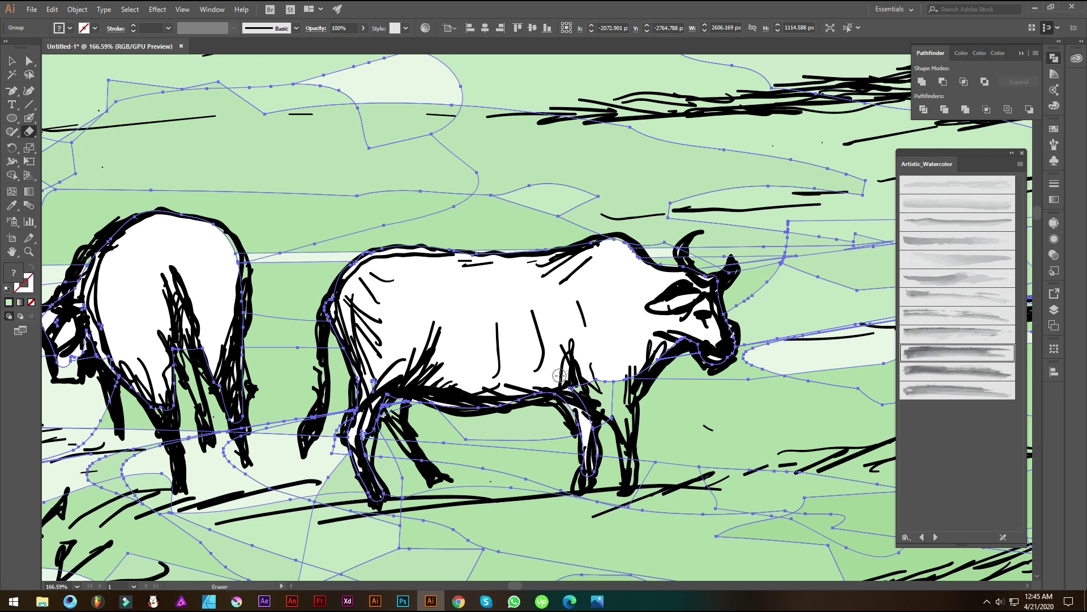
{"action": "left_click_drag", "start_coordinate": [625, 429], "coordinate": [621, 411]}
{"action": "left_click_drag", "start_coordinate": [397, 431], "coordinate": [398, 432]}
{"action": "mouse_move", "coordinate": [614, 337]}
{"action": "left_mouse_down"}
{"action": "mouse_move", "coordinate": [558, 369]}
{"action": "mouse_move", "coordinate": [575, 359]}
{"action": "left_mouse_up"}
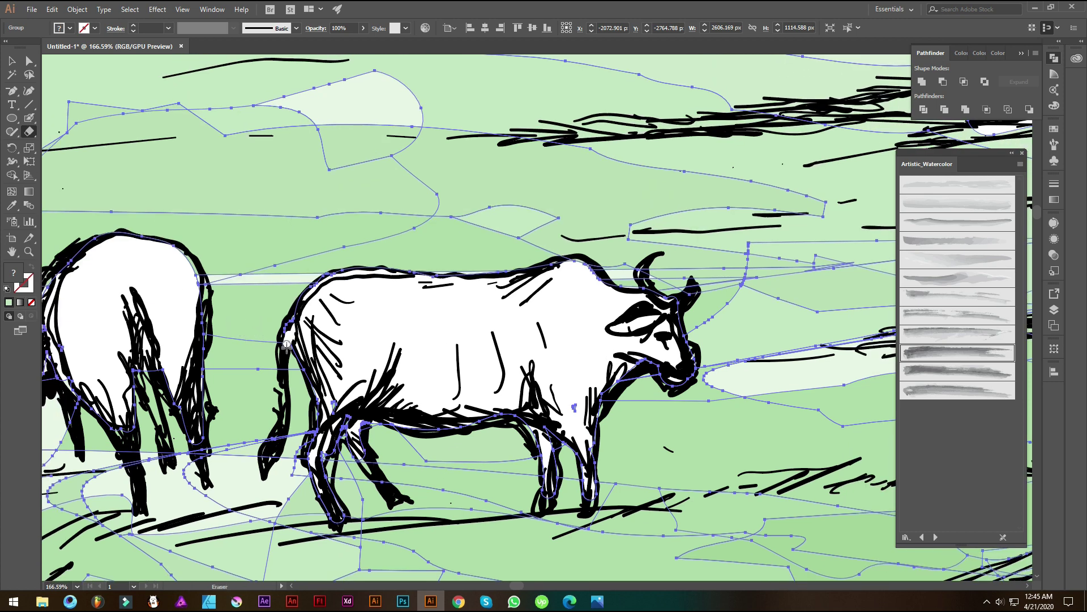
{"action": "left_click_drag", "start_coordinate": [283, 408], "coordinate": [276, 449]}
{"action": "scroll", "coordinate": [259, 420], "scroll_direction": "down", "scroll_amount": 10}
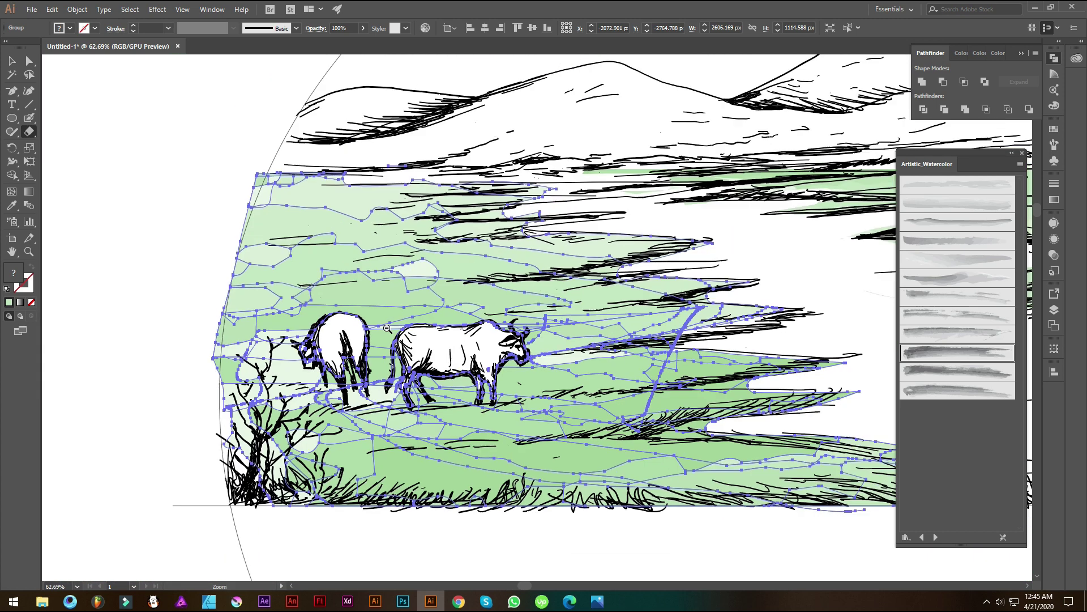
Step: Draw a zigzag Pen path down the river from the far left shoreline to beyond the circle's lower right edge
{"action": "key", "text": "v"}
{"action": "left_click", "coordinate": [86, 111]}
{"action": "scroll", "coordinate": [266, 266], "scroll_direction": "down", "scroll_amount": 3}
{"action": "left_click_drag", "start_coordinate": [269, 267], "coordinate": [232, 290]}
{"action": "key", "text": "p"}
{"action": "left_click", "coordinate": [269, 276]}
{"action": "left_click", "coordinate": [372, 275]}
{"action": "left_click_drag", "start_coordinate": [423, 276], "coordinate": [432, 302]}
{"action": "left_click_drag", "start_coordinate": [516, 304], "coordinate": [572, 306]}
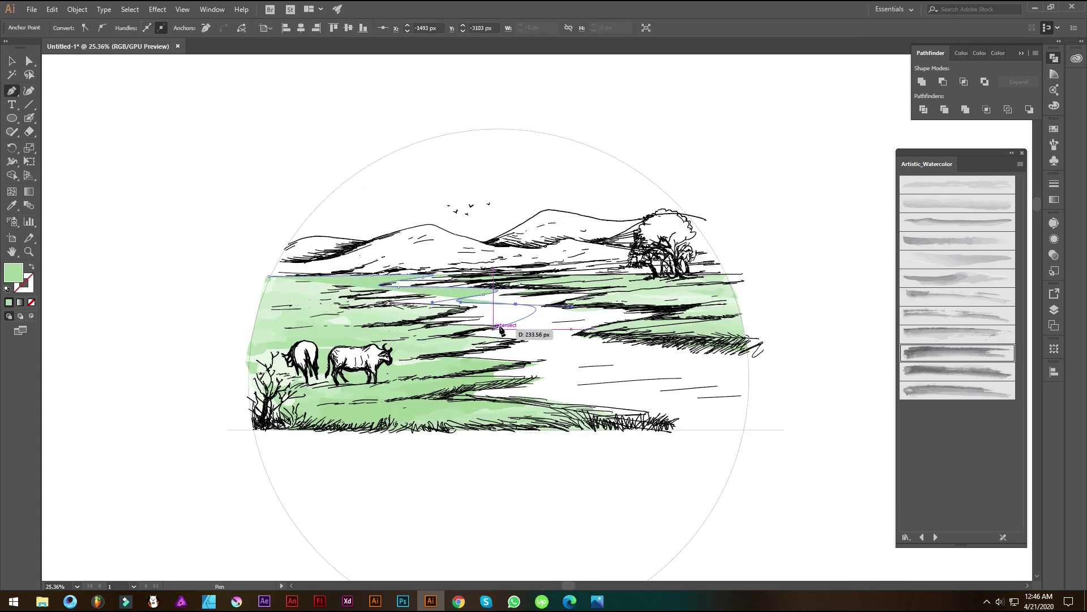
{"action": "left_click_drag", "start_coordinate": [475, 316], "coordinate": [434, 324]}
{"action": "left_click_drag", "start_coordinate": [593, 317], "coordinate": [641, 350]}
{"action": "left_click", "coordinate": [503, 335]}
{"action": "left_click_drag", "start_coordinate": [525, 370], "coordinate": [466, 380]}
{"action": "left_click", "coordinate": [681, 370]}
{"action": "left_click", "coordinate": [592, 392]}
{"action": "left_click_drag", "start_coordinate": [805, 395], "coordinate": [897, 394]}
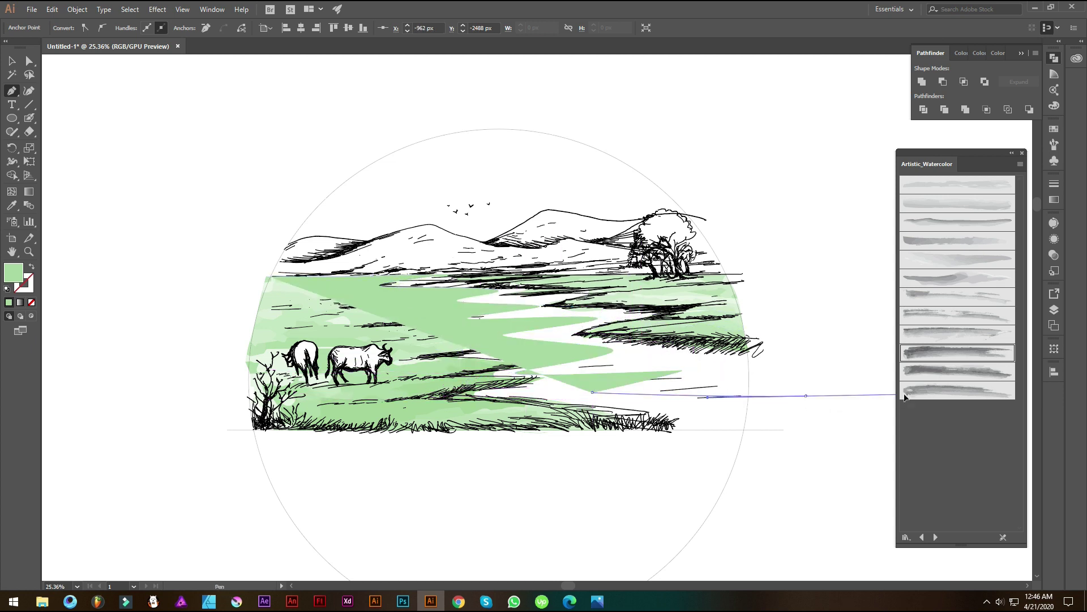
Step: Give the river path no fill and a blue 9 pt stroke with the second-to-last watercolor brush
{"action": "left_click", "coordinate": [32, 266]}
{"action": "key", "text": "v"}
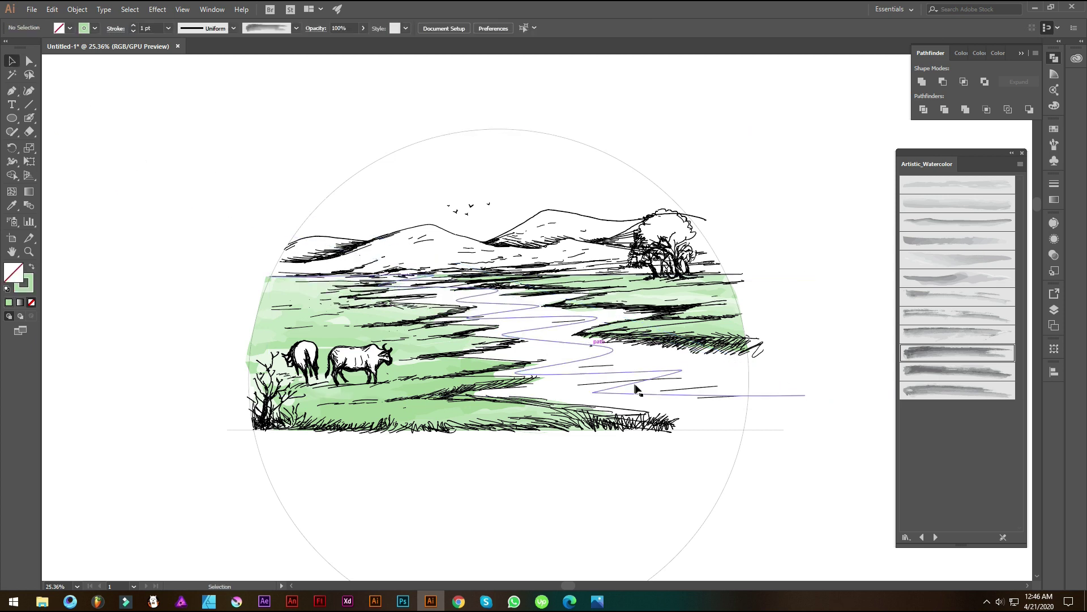
{"action": "left_click", "coordinate": [903, 181]}
{"action": "scroll", "coordinate": [155, 27], "scroll_direction": "up", "scroll_amount": 8}
{"action": "left_click", "coordinate": [935, 352]}
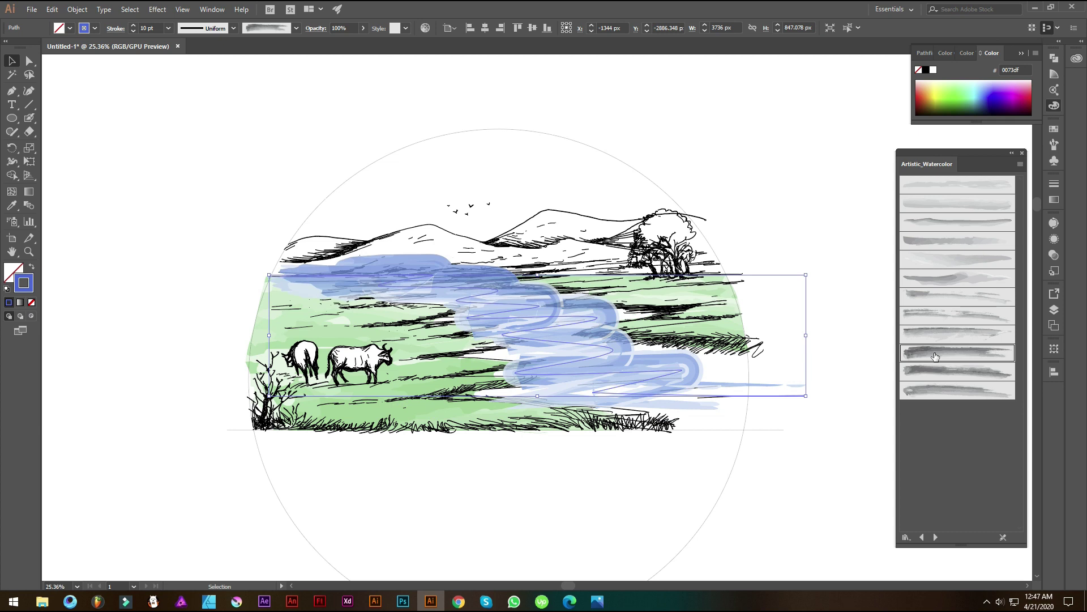
{"action": "left_click", "coordinate": [940, 390]}
{"action": "left_click", "coordinate": [945, 372]}
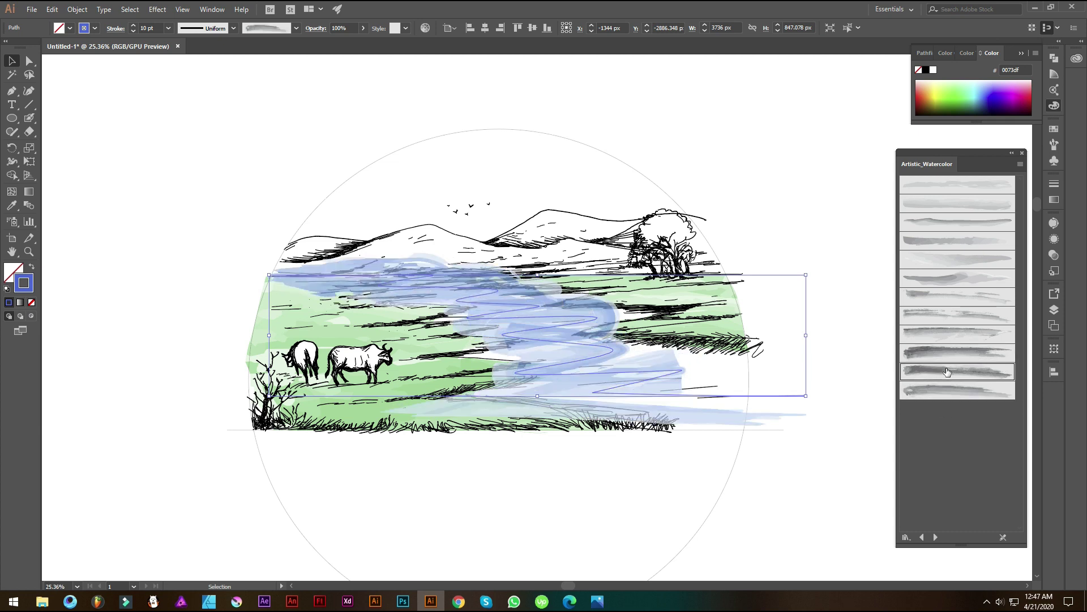
{"action": "scroll", "coordinate": [162, 28], "scroll_direction": "down", "scroll_amount": 1}
Step: Taper the river stroke with the Width tool so it is thin at the far shoreline and widens downstream
{"action": "left_click", "coordinate": [12, 161]}
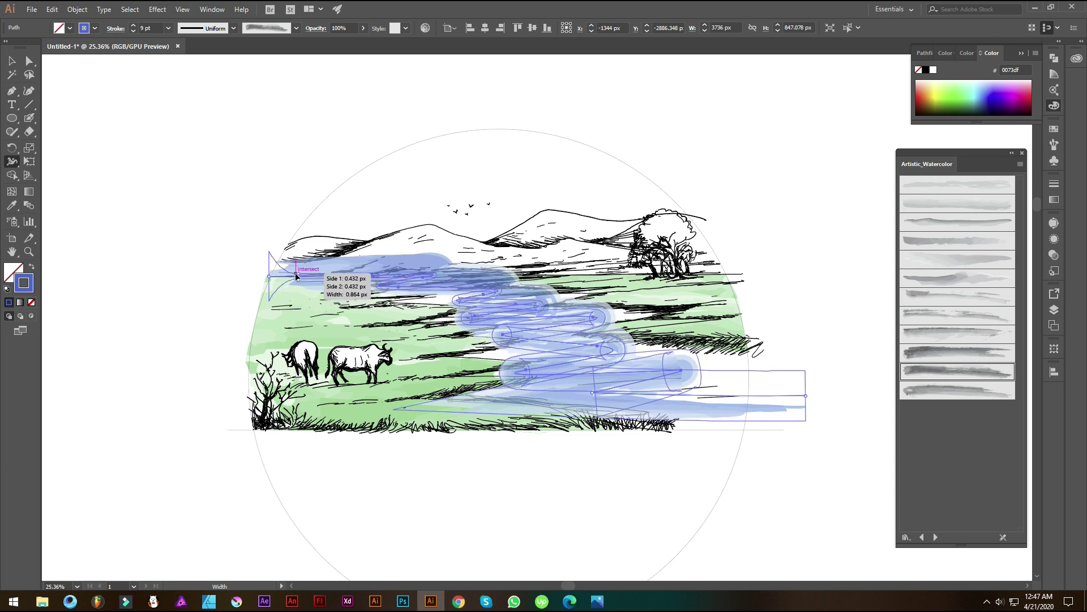
{"action": "scroll", "coordinate": [296, 276], "scroll_direction": "up", "scroll_amount": 5}
{"action": "left_click_drag", "start_coordinate": [281, 318], "coordinate": [279, 313]}
{"action": "scroll", "coordinate": [462, 319], "scroll_direction": "down", "scroll_amount": 5}
{"action": "left_click_drag", "start_coordinate": [573, 346], "coordinate": [439, 337]}
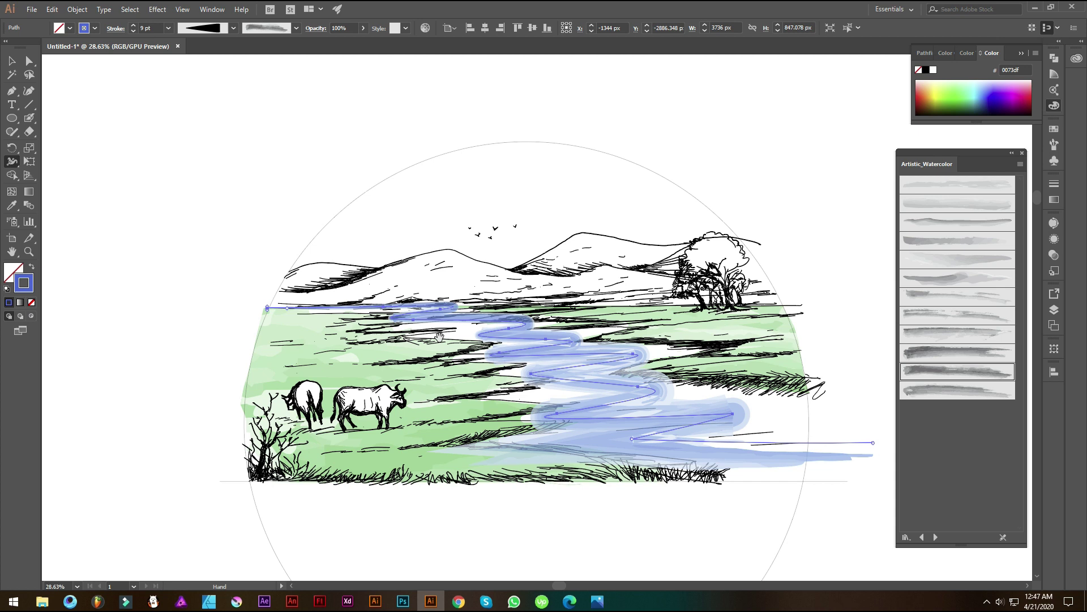
{"action": "left_click_drag", "start_coordinate": [327, 309], "coordinate": [328, 314]}
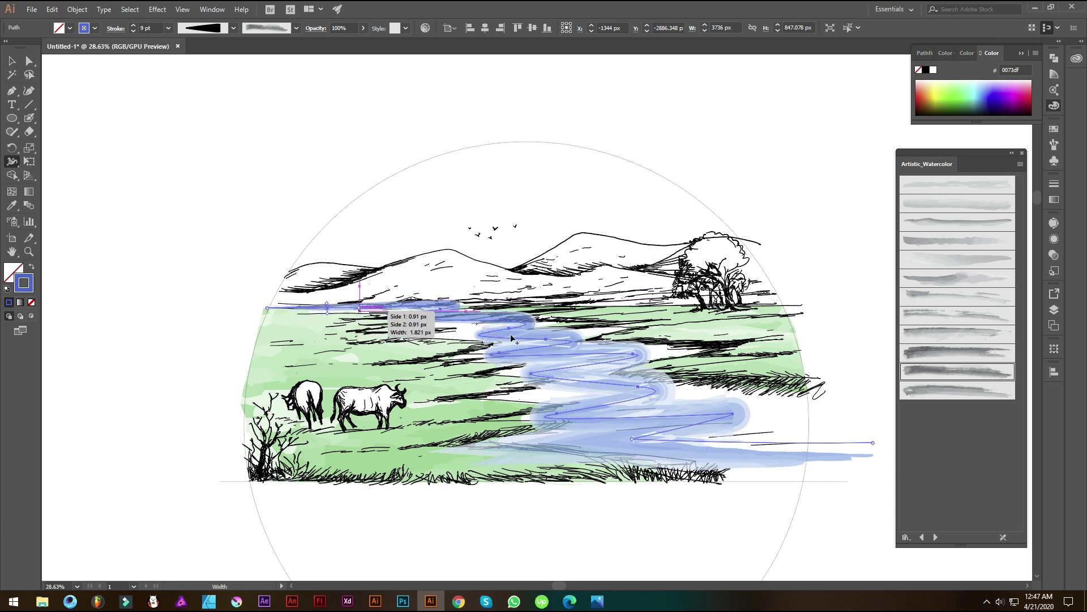
Step: Move the river path's lower anchor points and handles so its end swings out past the circle's right edge
{"action": "left_click", "coordinate": [29, 60]}
{"action": "mouse_move", "coordinate": [509, 328]}
{"action": "left_mouse_down"}
{"action": "mouse_move", "coordinate": [456, 331]}
{"action": "mouse_move", "coordinate": [619, 326]}
{"action": "left_mouse_up"}
{"action": "left_click_drag", "start_coordinate": [714, 425], "coordinate": [766, 433]}
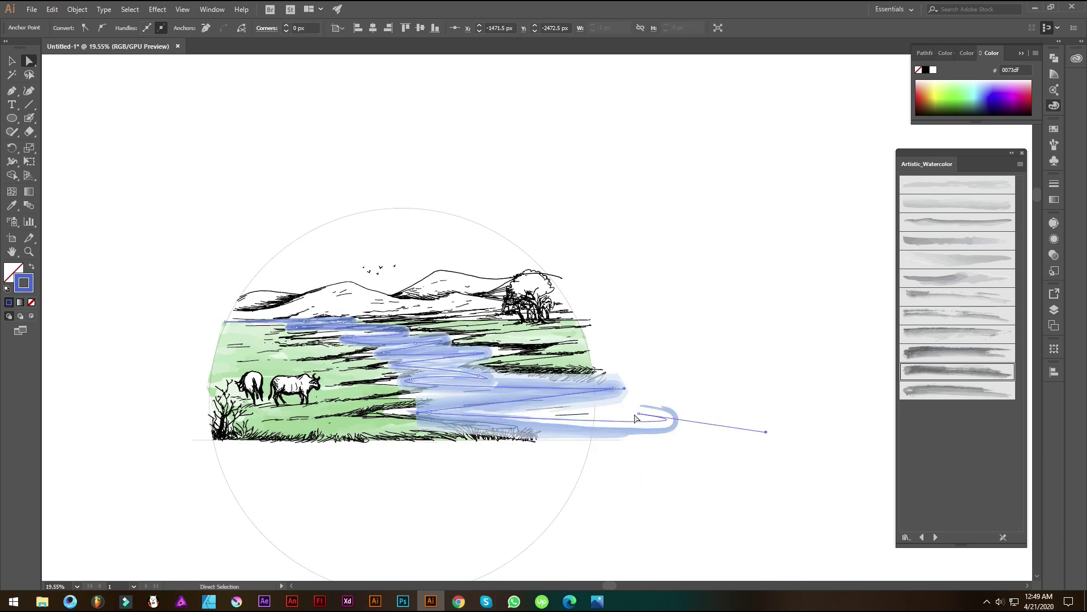
{"action": "mouse_move", "coordinate": [639, 414]}
{"action": "left_mouse_down"}
{"action": "mouse_move", "coordinate": [648, 402]}
{"action": "mouse_move", "coordinate": [804, 386]}
{"action": "mouse_move", "coordinate": [795, 381]}
{"action": "left_mouse_up"}
{"action": "mouse_move", "coordinate": [681, 415]}
{"action": "left_mouse_down"}
{"action": "mouse_move", "coordinate": [687, 456]}
{"action": "mouse_move", "coordinate": [680, 448]}
{"action": "left_mouse_up"}
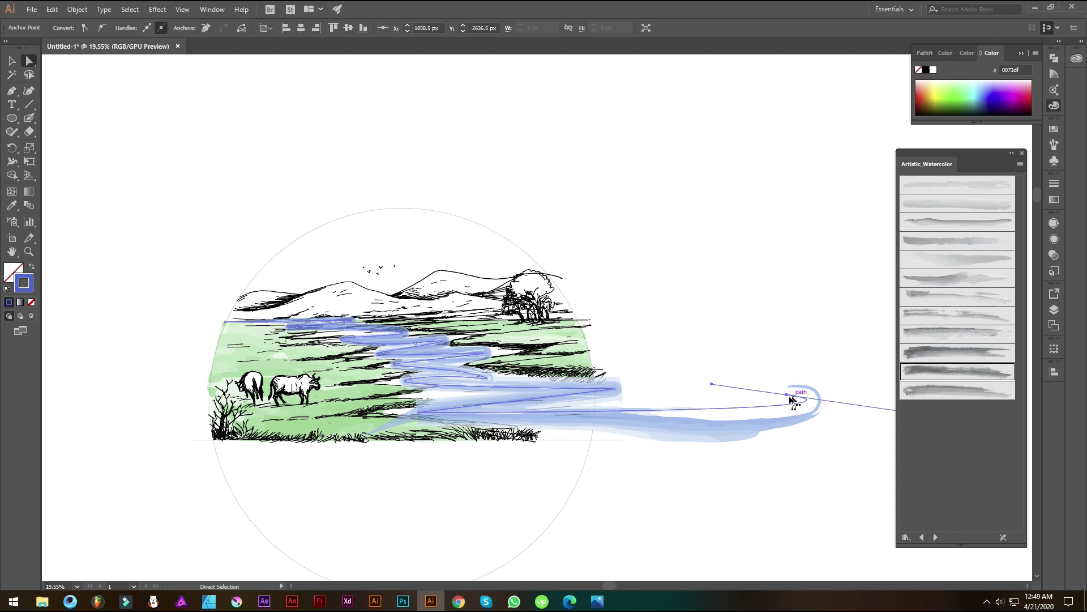
{"action": "left_click_drag", "start_coordinate": [713, 384], "coordinate": [650, 373]}
Step: Move the river path's bend anchors outward so the blue wash fills the water between the left and right banks
{"action": "left_click_drag", "start_coordinate": [424, 417], "coordinate": [352, 413]}
{"action": "left_click_drag", "start_coordinate": [410, 379], "coordinate": [385, 380]}
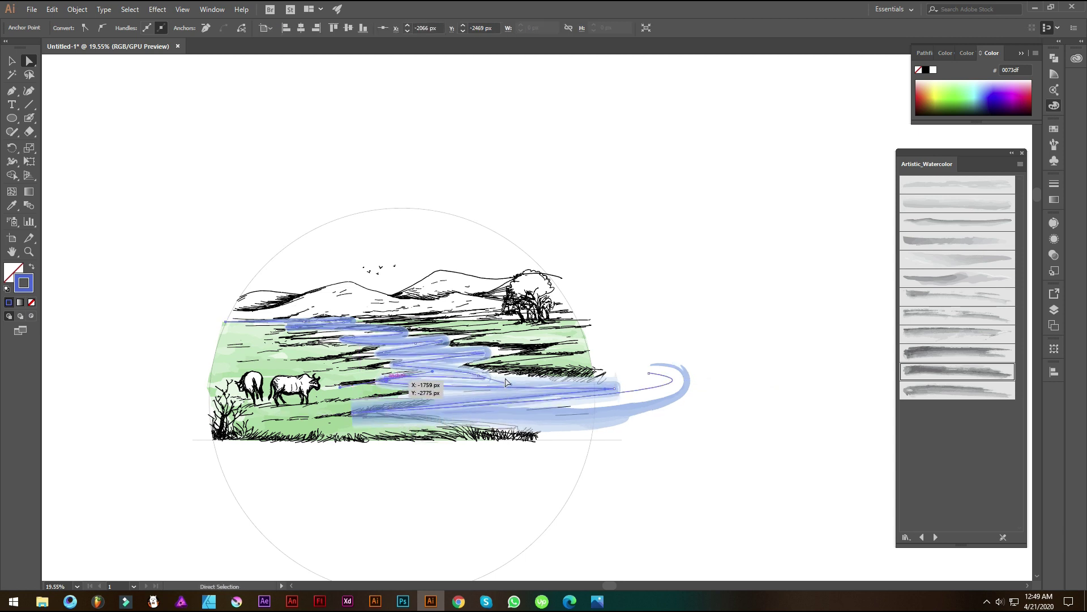
{"action": "left_click_drag", "start_coordinate": [511, 385], "coordinate": [603, 385]}
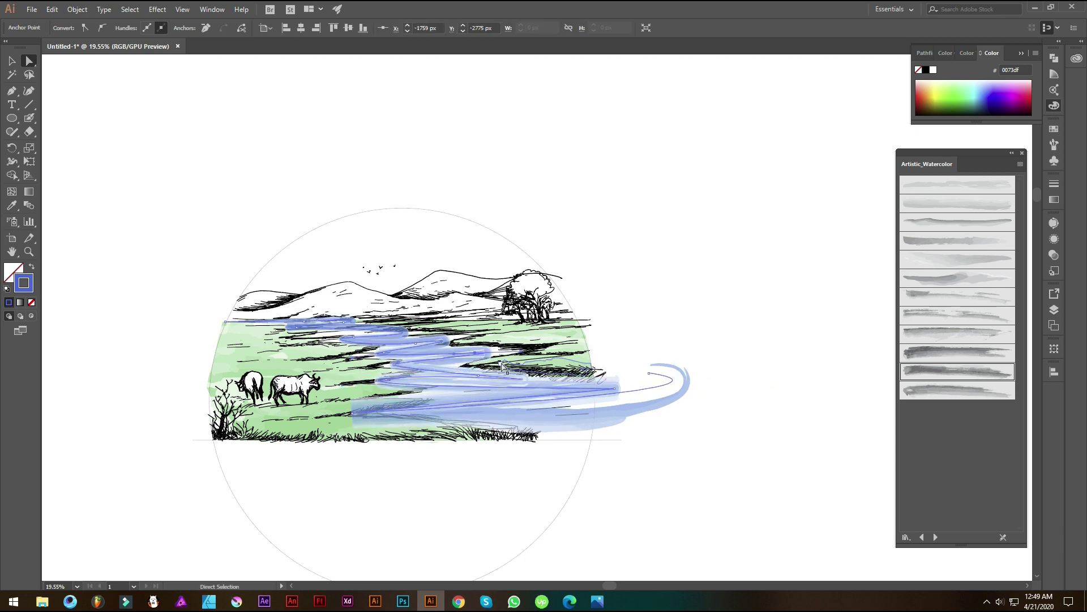
{"action": "left_click_drag", "start_coordinate": [521, 352], "coordinate": [619, 349]}
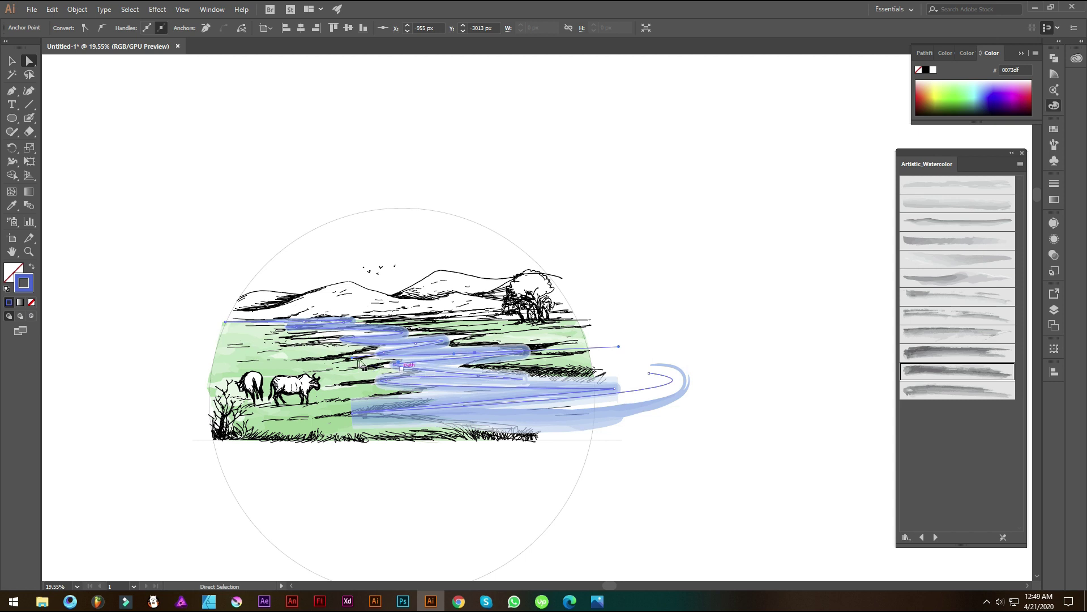
{"action": "left_click_drag", "start_coordinate": [412, 348], "coordinate": [447, 359]}
{"action": "left_click_drag", "start_coordinate": [317, 388], "coordinate": [326, 406]}
{"action": "left_click_drag", "start_coordinate": [454, 374], "coordinate": [478, 380]}
{"action": "left_click_drag", "start_coordinate": [623, 383], "coordinate": [512, 381]}
{"action": "left_click_drag", "start_coordinate": [512, 380], "coordinate": [532, 380]}
{"action": "left_click_drag", "start_coordinate": [639, 437], "coordinate": [567, 447]}
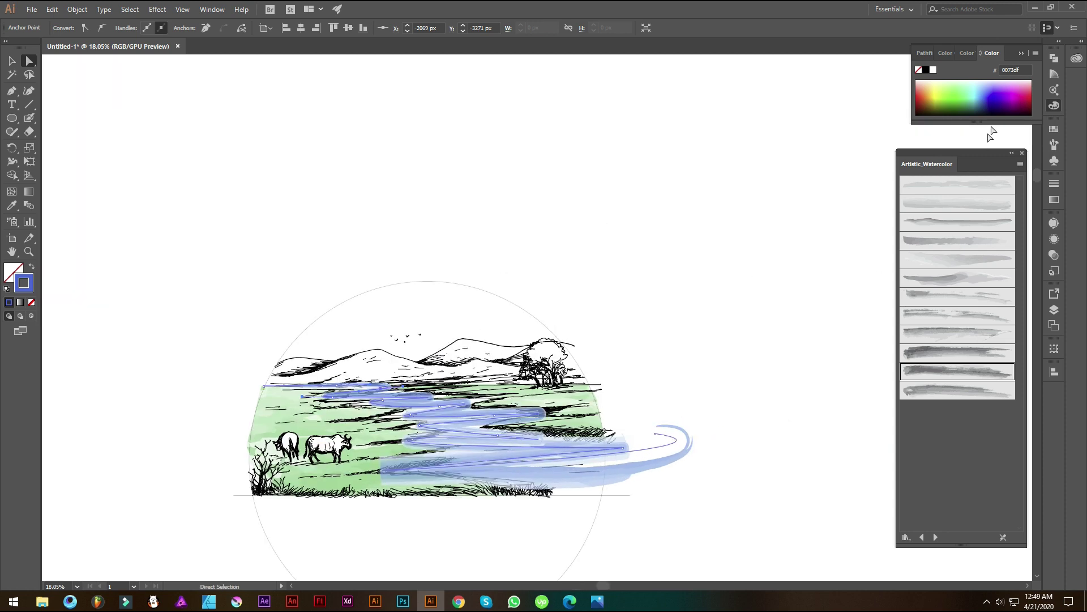
Step: Change the river stroke to a lighter blue and send it to the back, behind the line art
{"action": "left_click", "coordinate": [990, 86]}
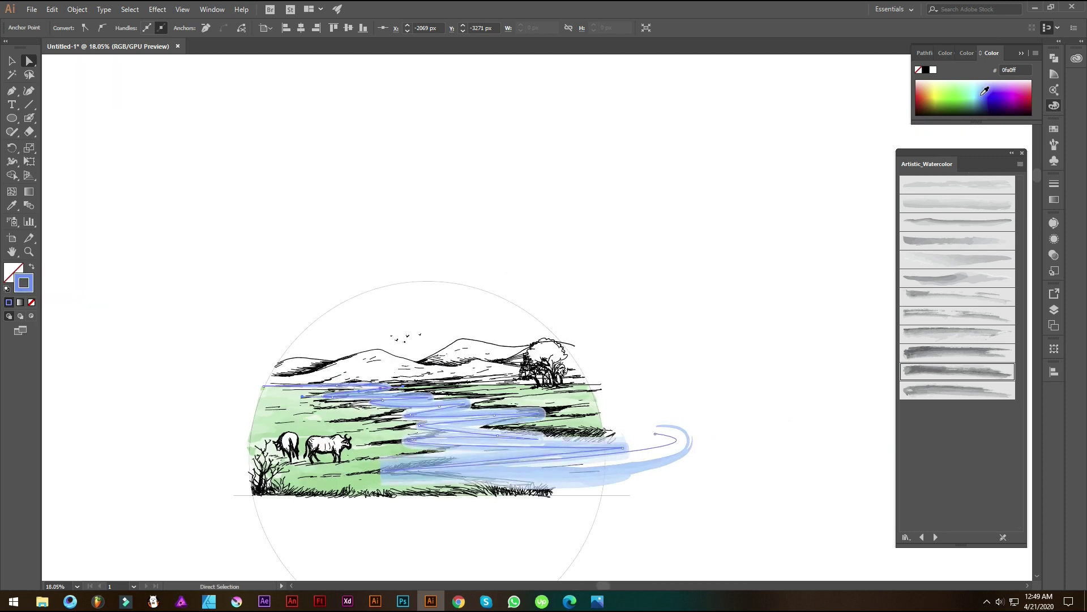
{"action": "left_click", "coordinate": [12, 64]}
{"action": "left_click", "coordinate": [238, 238]}
{"action": "mouse_move", "coordinate": [506, 417]}
{"action": "left_mouse_down"}
{"action": "mouse_move", "coordinate": [376, 439]}
{"action": "mouse_move", "coordinate": [411, 441]}
{"action": "left_mouse_up"}
{"action": "mouse_move", "coordinate": [570, 447]}
{"action": "left_mouse_down"}
{"action": "mouse_move", "coordinate": [520, 424]}
{"action": "mouse_move", "coordinate": [551, 425]}
{"action": "left_mouse_up"}
{"action": "left_click", "coordinate": [520, 423]}
{"action": "left_click_drag", "start_coordinate": [332, 424], "coordinate": [338, 422]}
{"action": "right_click", "coordinate": [334, 425]}
{"action": "mouse_move", "coordinate": [439, 371]}
{"action": "left_click", "coordinate": [510, 403]}
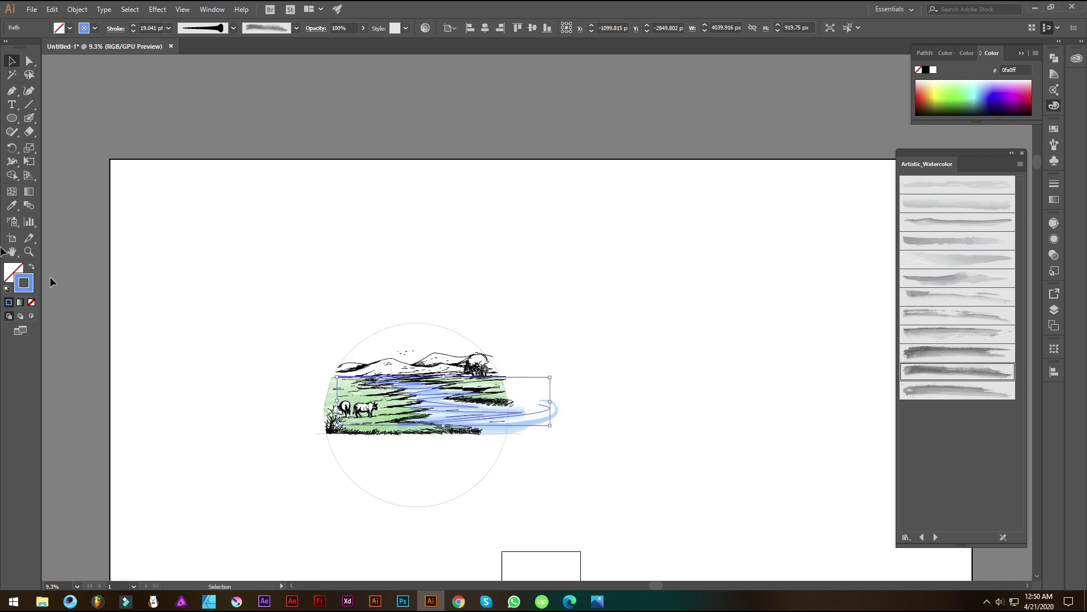
Step: Expand the river stroke's appearance and erase its wash beyond the circle's right edge and over the right bank
{"action": "left_click", "coordinate": [74, 9]}
{"action": "left_click", "coordinate": [91, 143]}
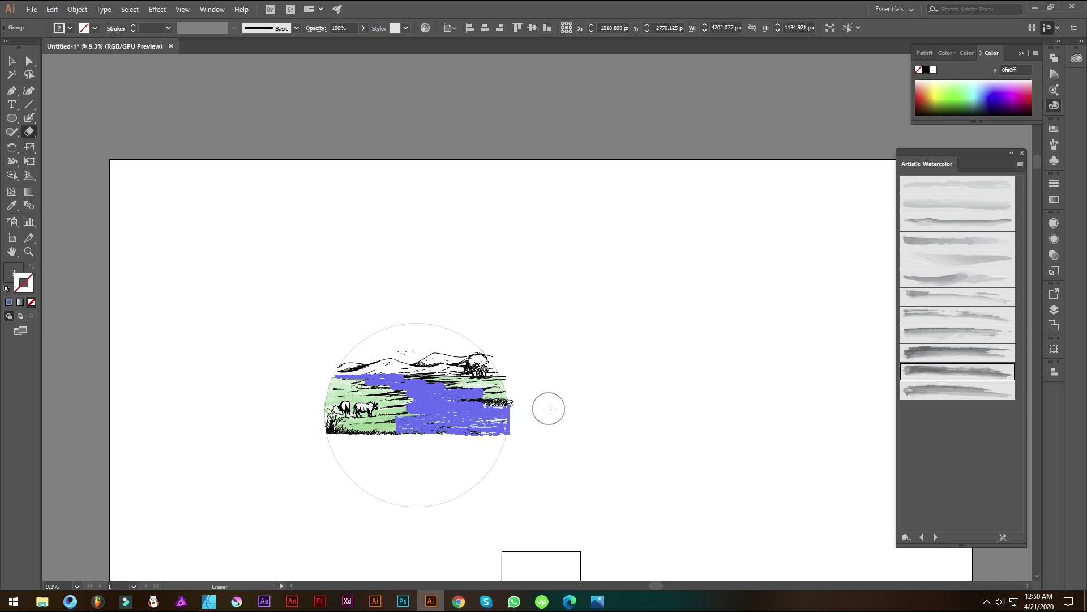
{"action": "scroll", "coordinate": [549, 408], "scroll_direction": "up", "scroll_amount": 5}
{"action": "left_click_drag", "start_coordinate": [583, 306], "coordinate": [733, 297]}
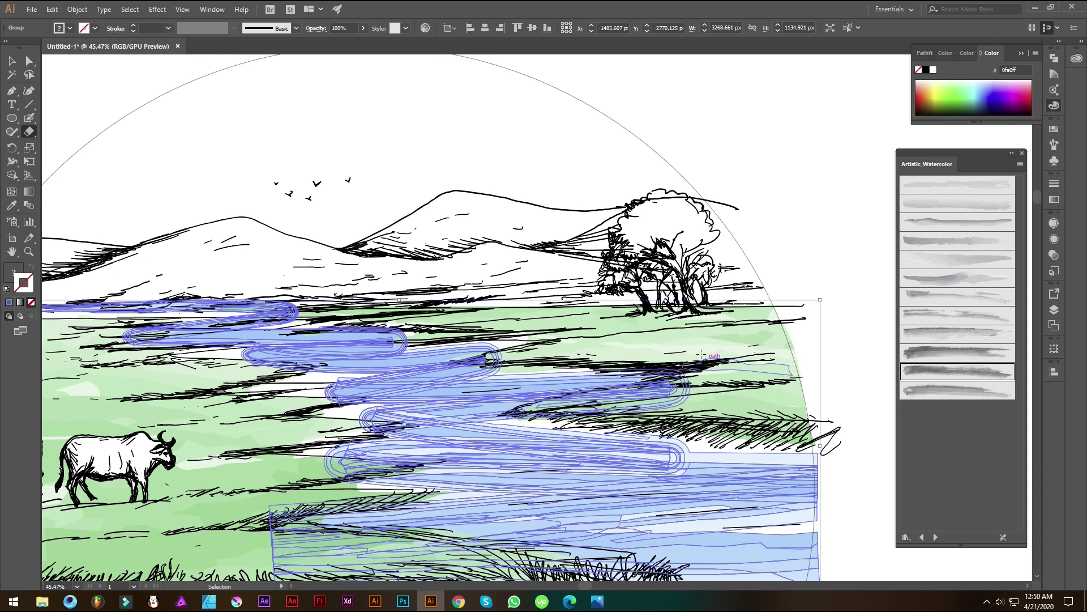
{"action": "left_click_drag", "start_coordinate": [629, 403], "coordinate": [722, 393]}
{"action": "left_click", "coordinate": [12, 61]}
{"action": "left_click", "coordinate": [123, 140]}
{"action": "scroll", "coordinate": [475, 224], "scroll_direction": "down", "scroll_amount": 5}
{"action": "scroll", "coordinate": [388, 350], "scroll_direction": "up", "scroll_amount": 1}
{"action": "mouse_move", "coordinate": [566, 306]}
{"action": "left_mouse_down"}
{"action": "mouse_move", "coordinate": [601, 400]}
{"action": "mouse_move", "coordinate": [659, 443]}
{"action": "left_mouse_up"}
{"action": "left_click", "coordinate": [14, 91]}
{"action": "left_click_drag", "start_coordinate": [588, 319], "coordinate": [412, 294]}
{"action": "left_click", "coordinate": [11, 61]}
Step: Duplicate the river wash and place the copy above the original so it covers the sky behind the hills
{"action": "scroll", "coordinate": [530, 351], "scroll_direction": "up", "scroll_amount": 2}
{"action": "left_click", "coordinate": [594, 430]}
{"action": "mouse_move", "coordinate": [595, 434]}
{"action": "left_mouse_down"}
{"action": "mouse_move", "coordinate": [505, 292]}
{"action": "mouse_move", "coordinate": [475, 285]}
{"action": "mouse_move", "coordinate": [474, 323]}
{"action": "left_mouse_up"}
{"action": "mouse_move", "coordinate": [493, 220]}
{"action": "left_mouse_down"}
{"action": "mouse_move", "coordinate": [570, 169]}
{"action": "mouse_move", "coordinate": [596, 115]}
{"action": "left_mouse_up"}
{"action": "left_click", "coordinate": [636, 272]}
{"action": "left_click_drag", "start_coordinate": [636, 272], "coordinate": [677, 266]}
{"action": "left_click_drag", "start_coordinate": [621, 241], "coordinate": [584, 243]}
{"action": "mouse_move", "coordinate": [600, 113]}
{"action": "left_mouse_down"}
{"action": "mouse_move", "coordinate": [674, 118]}
{"action": "mouse_move", "coordinate": [662, 83]}
{"action": "left_mouse_up"}
{"action": "left_click", "coordinate": [640, 150]}
{"action": "scroll", "coordinate": [554, 267], "scroll_direction": "up", "scroll_amount": 2}
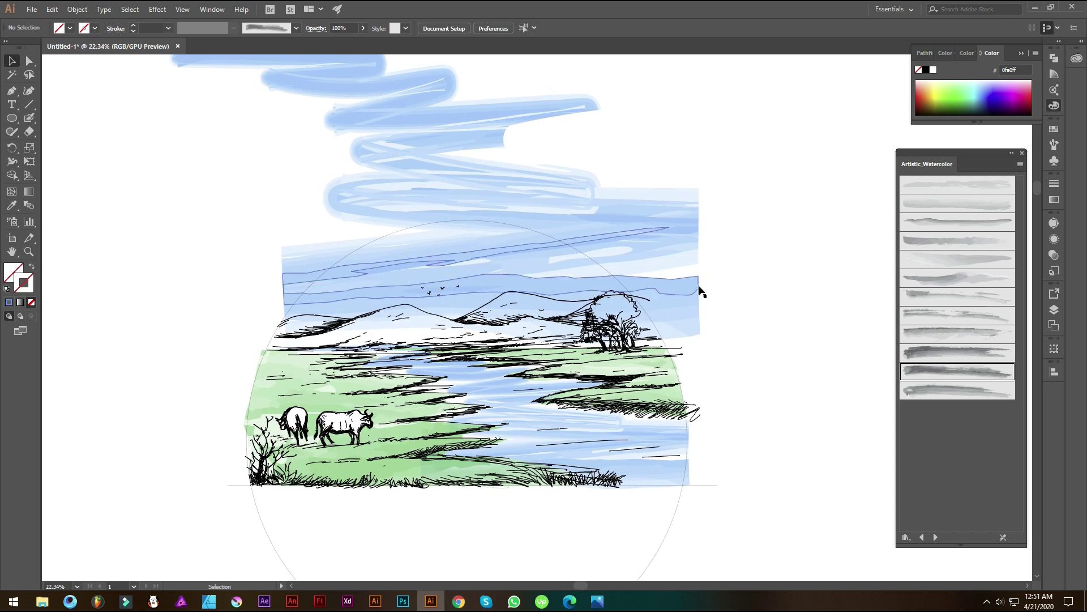
Step: Rotate the copied blue wash slightly clockwise so its lower right end reaches down behind the trees
{"action": "left_click", "coordinate": [699, 286]}
{"action": "left_click_drag", "start_coordinate": [704, 348], "coordinate": [691, 370]}
{"action": "left_click", "coordinate": [760, 363]}
Step: Erase the copied blue wash around the upper circle so only a sky-shaped dome remains inside it
{"action": "left_click", "coordinate": [364, 253]}
{"action": "key", "text": "shift+e"}
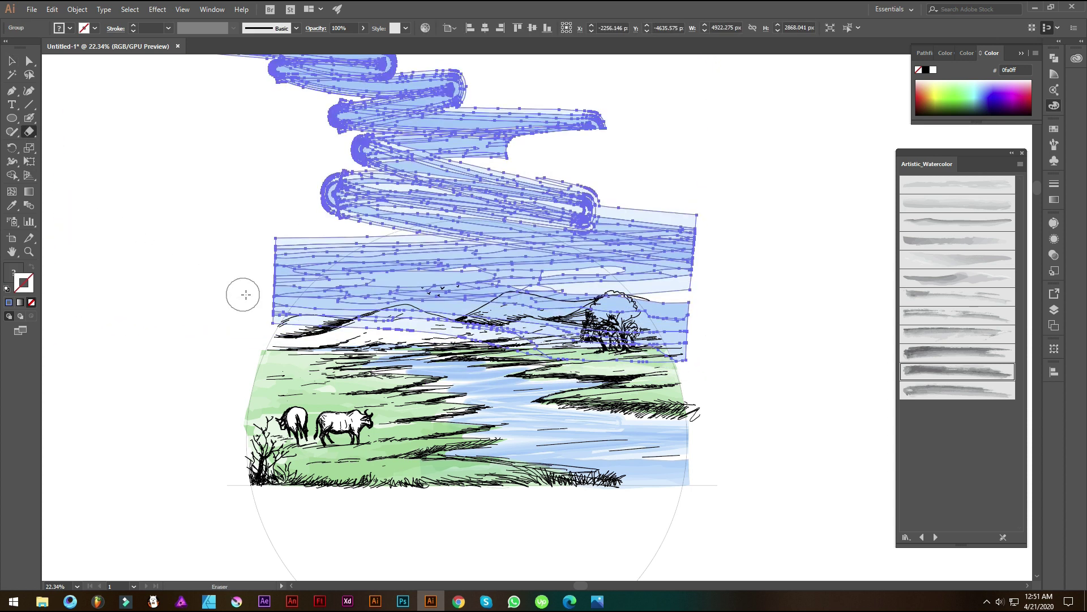
{"action": "mouse_move", "coordinate": [242, 292]}
{"action": "left_mouse_down"}
{"action": "mouse_move", "coordinate": [264, 250]}
{"action": "mouse_move", "coordinate": [359, 177]}
{"action": "mouse_move", "coordinate": [459, 172]}
{"action": "mouse_move", "coordinate": [577, 190]}
{"action": "mouse_move", "coordinate": [691, 269]}
{"action": "mouse_move", "coordinate": [739, 364]}
{"action": "left_mouse_up"}
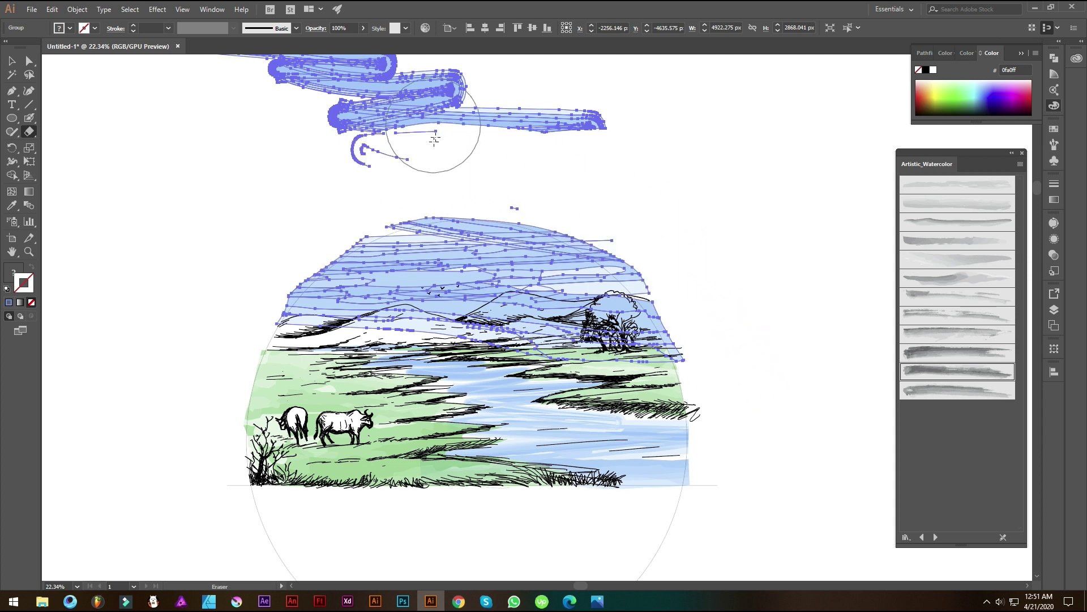
Step: Delete the leftover pieces of blue wash above and around the sky dome
{"action": "key", "text": "space"}
{"action": "left_click_drag", "start_coordinate": [435, 144], "coordinate": [457, 301]}
{"action": "scroll", "coordinate": [458, 300], "scroll_direction": "down", "scroll_amount": 4}
{"action": "key", "text": "a"}
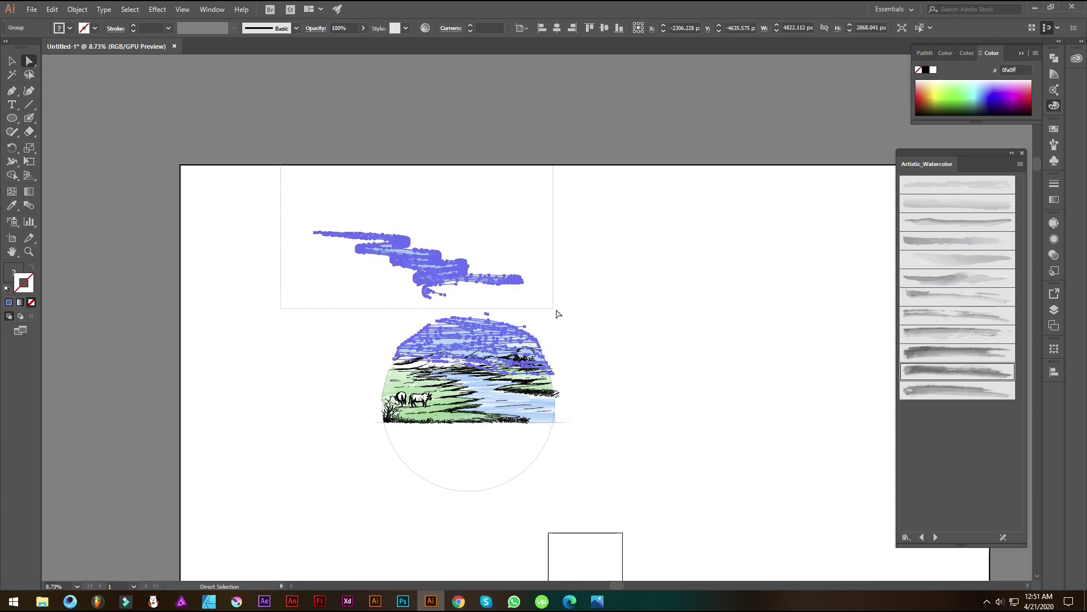
{"action": "left_click", "coordinate": [558, 320]}
{"action": "left_click", "coordinate": [488, 327]}
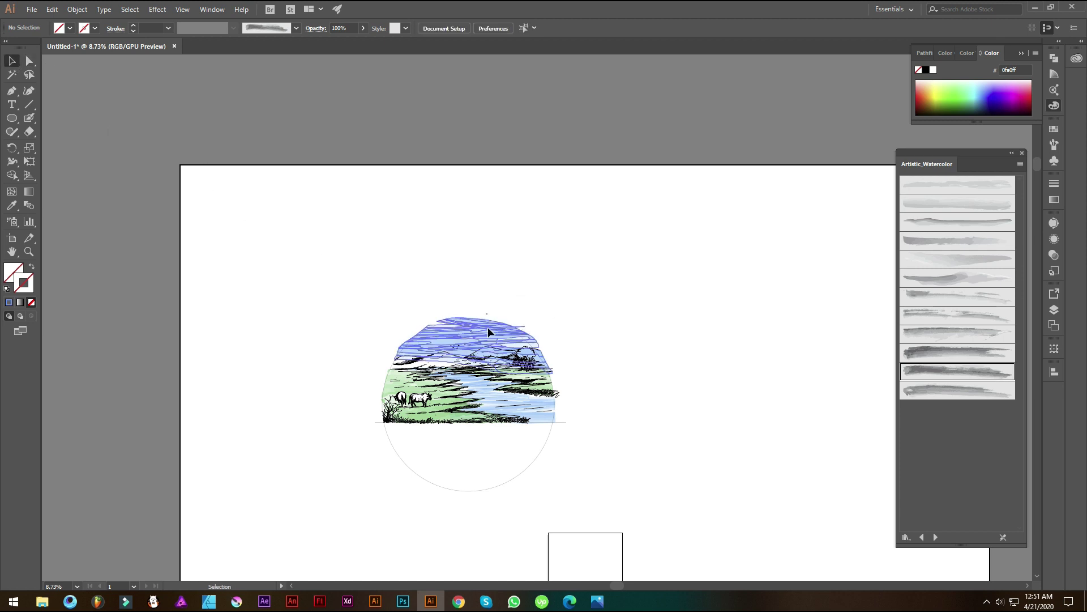
{"action": "scroll", "coordinate": [566, 334], "scroll_direction": "up", "scroll_amount": 5}
{"action": "left_click_drag", "start_coordinate": [367, 245], "coordinate": [426, 306]}
{"action": "left_click_drag", "start_coordinate": [421, 225], "coordinate": [303, 273]}
{"action": "key", "text": "Delete"}
{"action": "scroll", "coordinate": [620, 308], "scroll_direction": "down", "scroll_amount": 4}
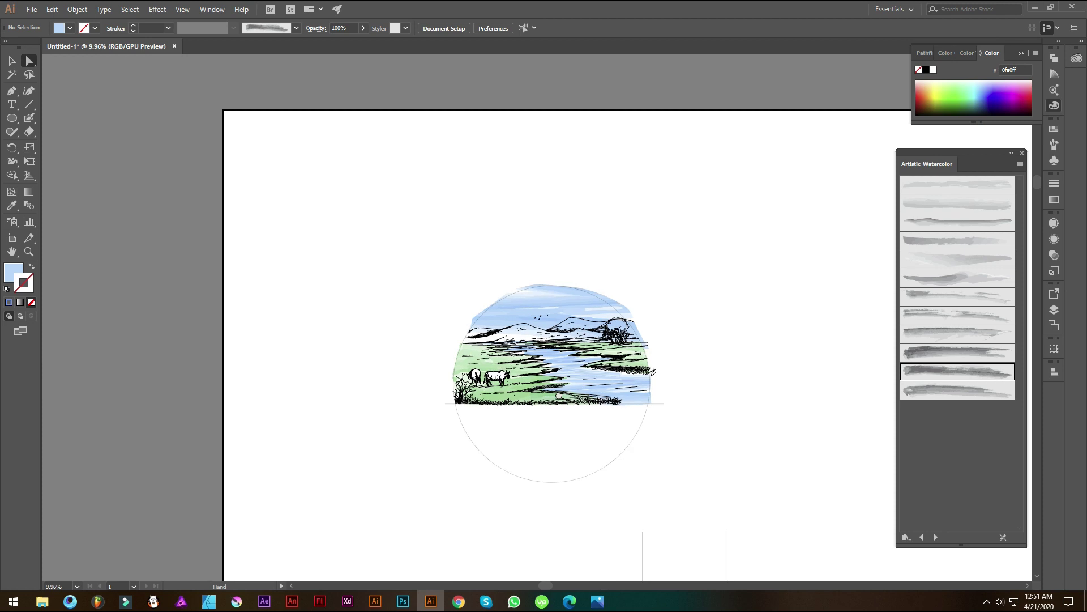
Step: Draw a wavy Pen path across the hills from the circle's left edge to past the trees
{"action": "scroll", "coordinate": [317, 323], "scroll_direction": "up", "scroll_amount": 3}
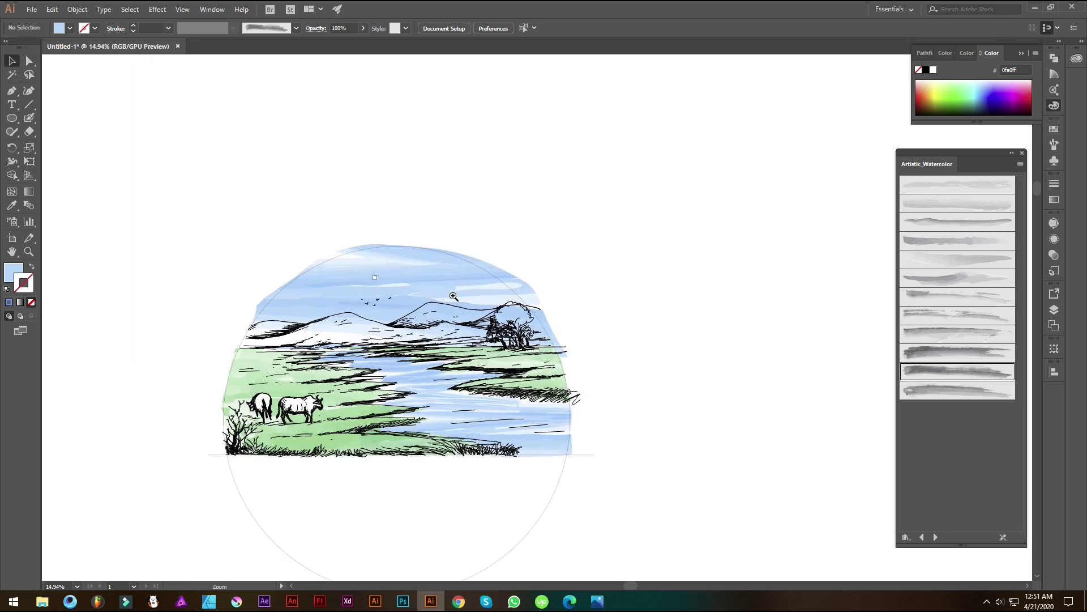
{"action": "key", "text": "p"}
{"action": "left_click", "coordinate": [183, 333]}
{"action": "left_click_drag", "start_coordinate": [275, 319], "coordinate": [319, 347]}
{"action": "left_click_drag", "start_coordinate": [440, 305], "coordinate": [494, 324]}
{"action": "left_click_drag", "start_coordinate": [597, 299], "coordinate": [639, 269]}
{"action": "left_click_drag", "start_coordinate": [736, 301], "coordinate": [821, 311]}
{"action": "left_click_drag", "start_coordinate": [832, 313], "coordinate": [672, 318]}
{"action": "left_click", "coordinate": [691, 298]}
{"action": "scroll", "coordinate": [674, 319], "scroll_direction": "down", "scroll_amount": 3}
{"action": "left_click", "coordinate": [14, 63]}
Step: Give the hill path no fill and an olive-green 10 pt stroke with the sixth watercolor brush
{"action": "left_click", "coordinate": [337, 326]}
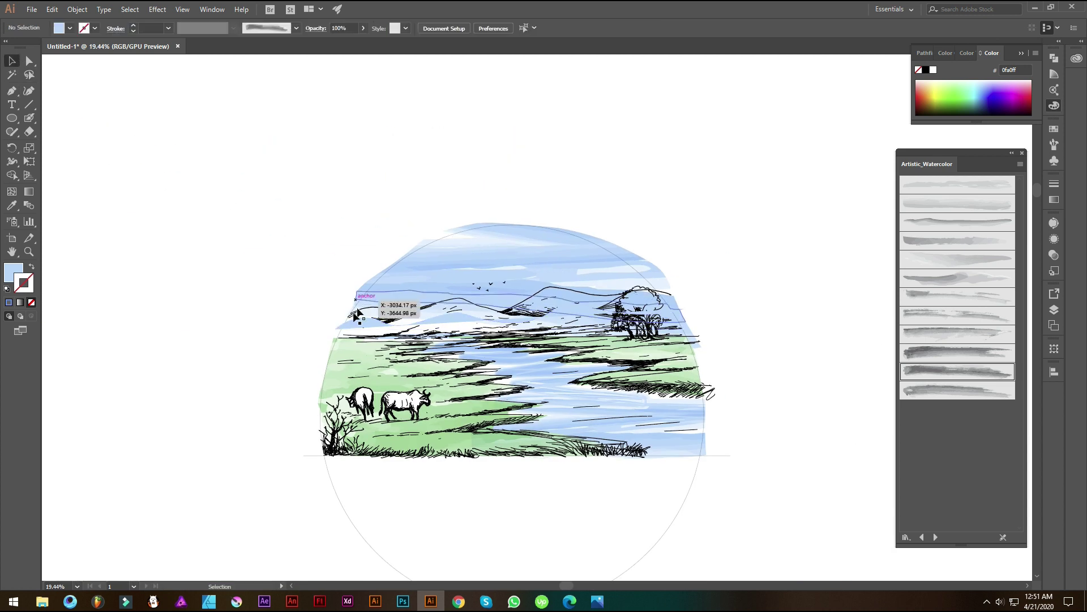
{"action": "left_click", "coordinate": [31, 267]}
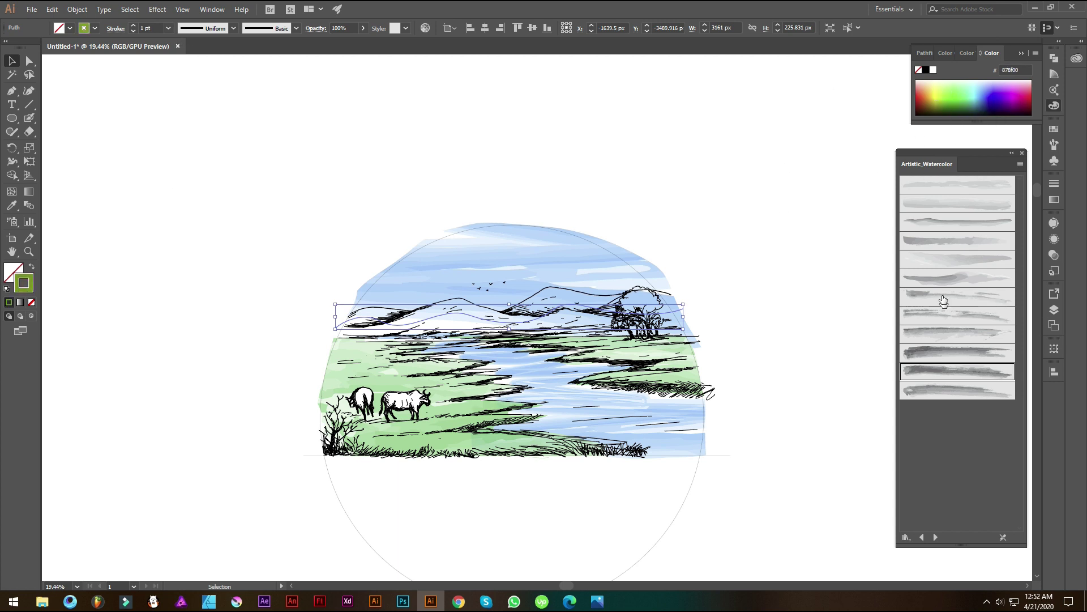
{"action": "scroll", "coordinate": [153, 28], "scroll_direction": "up", "scroll_amount": 9}
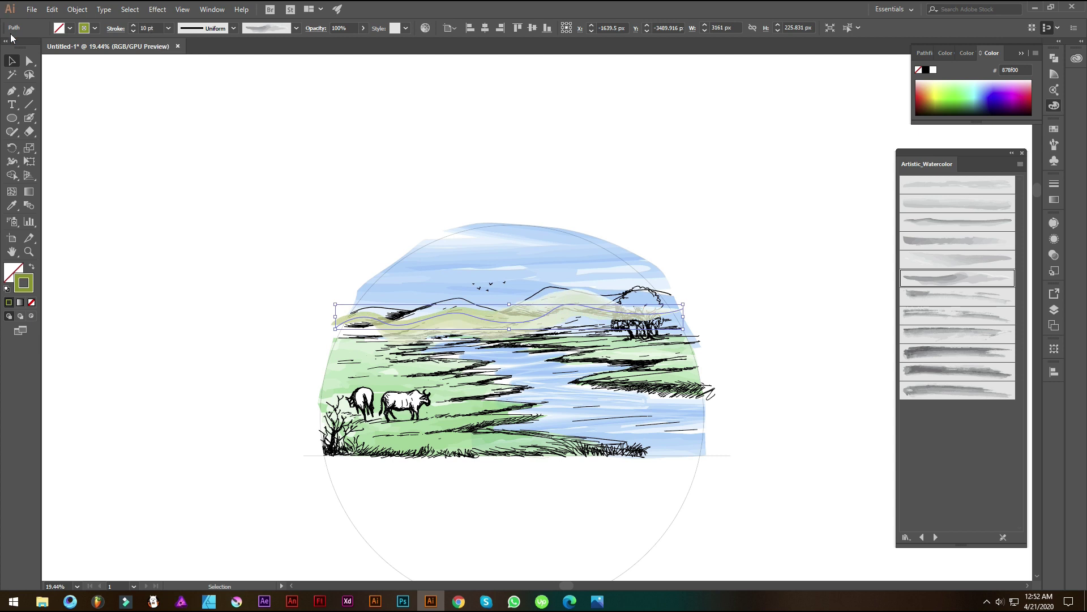
Step: Send the hill stroke and the sky wash to the back, behind the line art
{"action": "left_click", "coordinate": [481, 253], "text": "shift"}
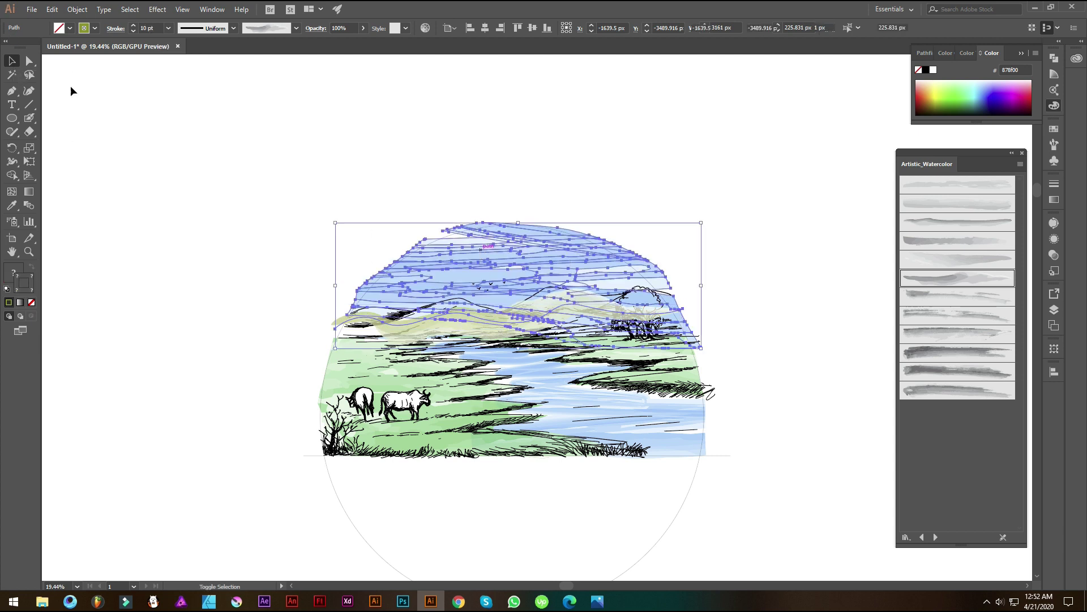
{"action": "right_click", "coordinate": [481, 248]}
{"action": "mouse_move", "coordinate": [544, 358]}
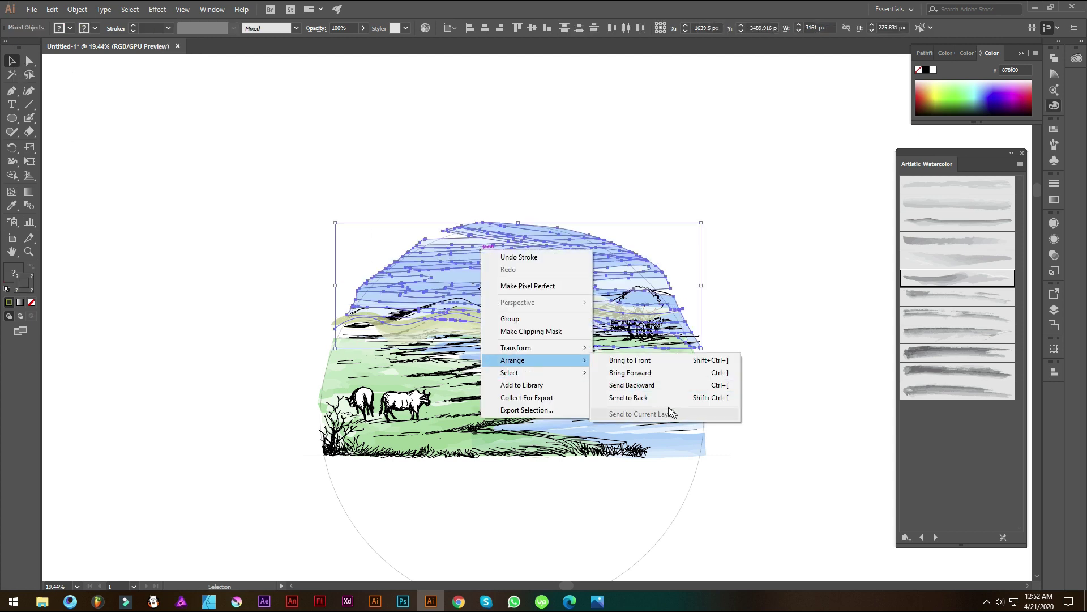
{"action": "left_click", "coordinate": [669, 413]}
{"action": "left_click", "coordinate": [140, 108]}
Step: Raise the hill stroke to 15 pt and move its anchors so it follows the ridges and extends past the circle's left edge
{"action": "left_click", "coordinate": [460, 318]}
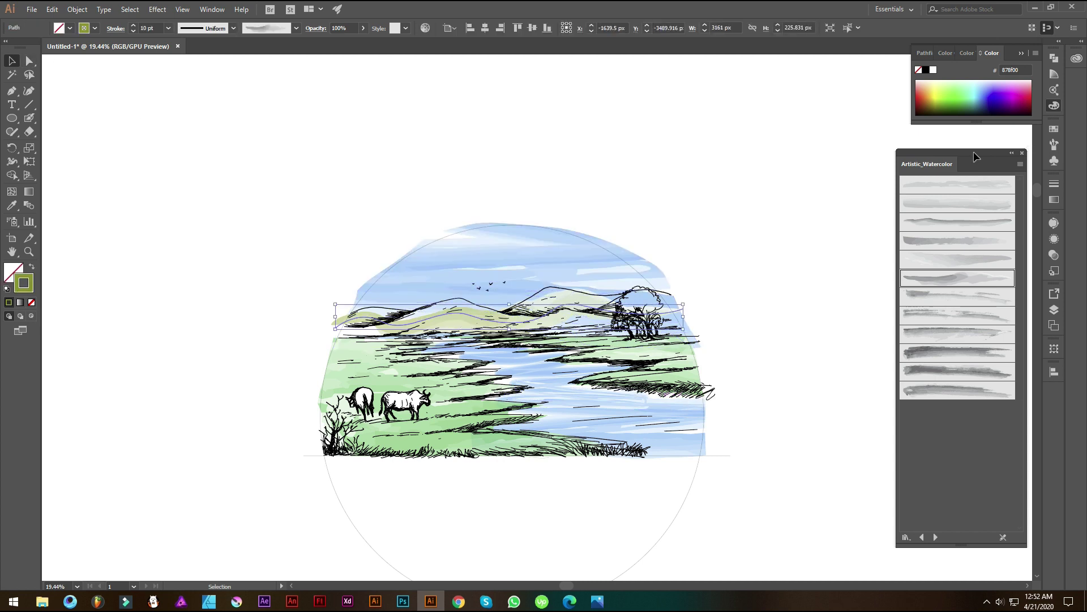
{"action": "left_click", "coordinate": [29, 60]}
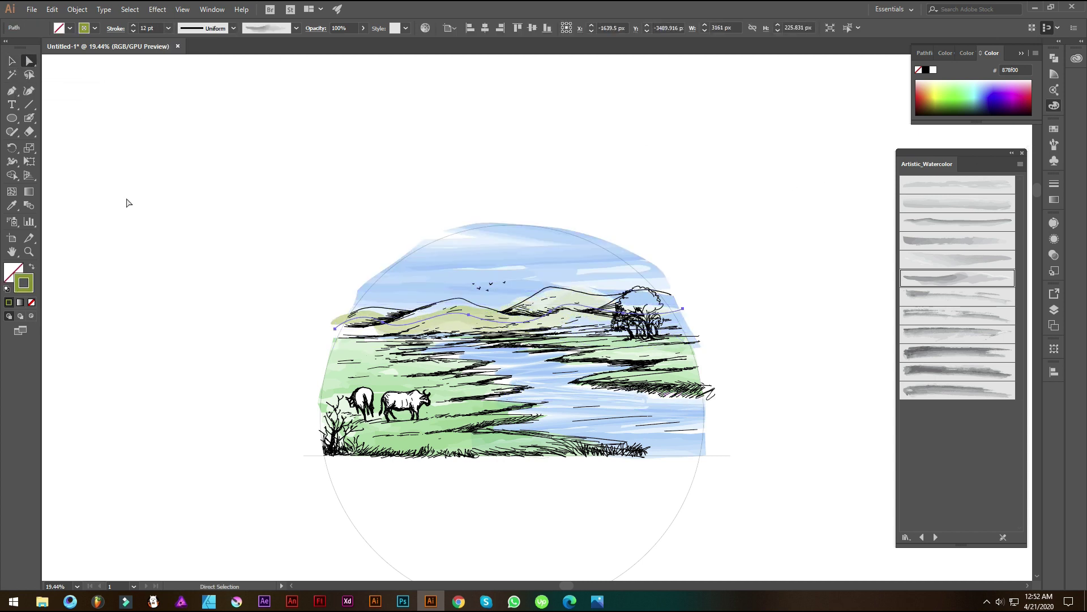
{"action": "scroll", "coordinate": [442, 312], "scroll_direction": "up", "scroll_amount": 3}
{"action": "left_click", "coordinate": [445, 297]}
{"action": "left_click_drag", "start_coordinate": [444, 297], "coordinate": [443, 274]}
{"action": "left_click_drag", "start_coordinate": [234, 343], "coordinate": [170, 367]}
{"action": "left_click", "coordinate": [329, 330]}
{"action": "left_click_drag", "start_coordinate": [336, 329], "coordinate": [334, 329]}
{"action": "left_click", "coordinate": [11, 61]}
{"action": "scroll", "coordinate": [148, 26], "scroll_direction": "up", "scroll_amount": 1}
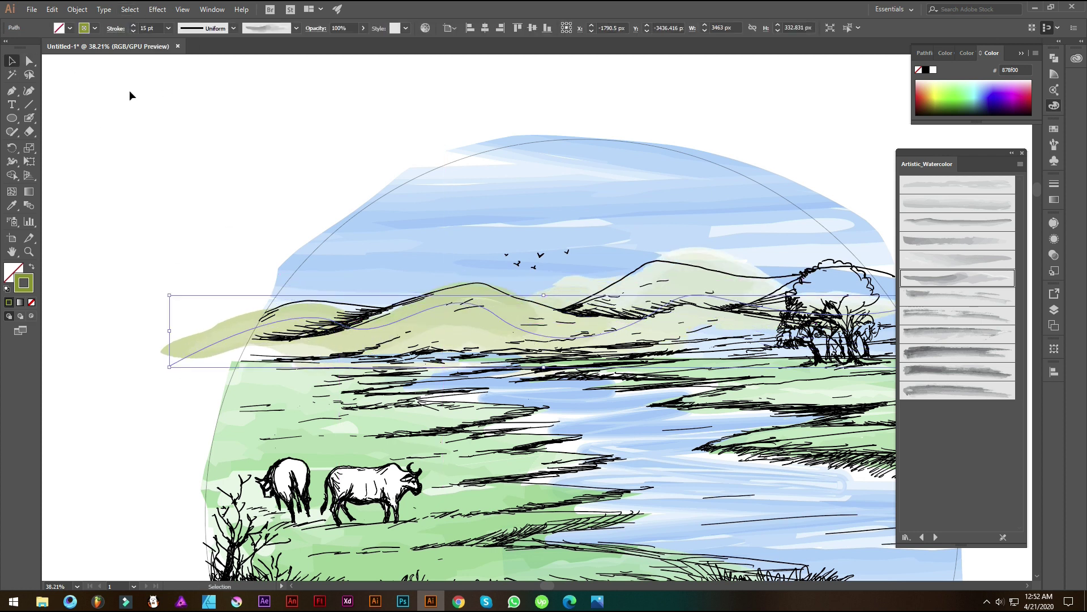
Step: Scale and shift the hill stroke so it extends beyond the circle's right edge while still covering the left hill
{"action": "scroll", "coordinate": [380, 257], "scroll_direction": "down", "scroll_amount": 4}
{"action": "scroll", "coordinate": [759, 184], "scroll_direction": "up", "scroll_amount": 2}
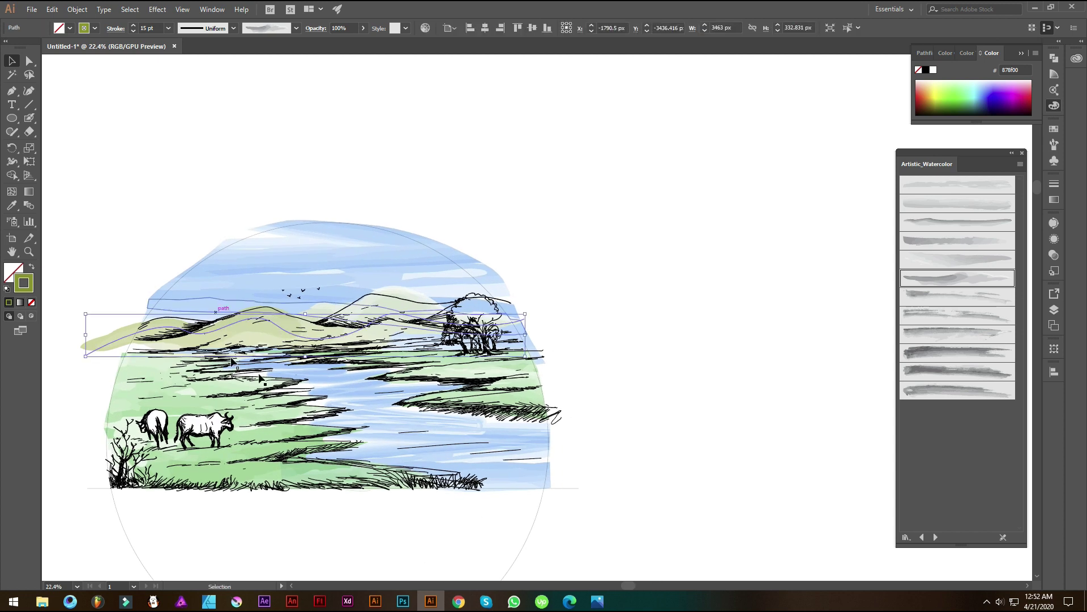
{"action": "left_click_drag", "start_coordinate": [525, 313], "coordinate": [569, 313]}
{"action": "mouse_move", "coordinate": [95, 337]}
{"action": "left_mouse_down"}
{"action": "mouse_move", "coordinate": [134, 332]}
{"action": "mouse_move", "coordinate": [100, 308]}
{"action": "left_mouse_up"}
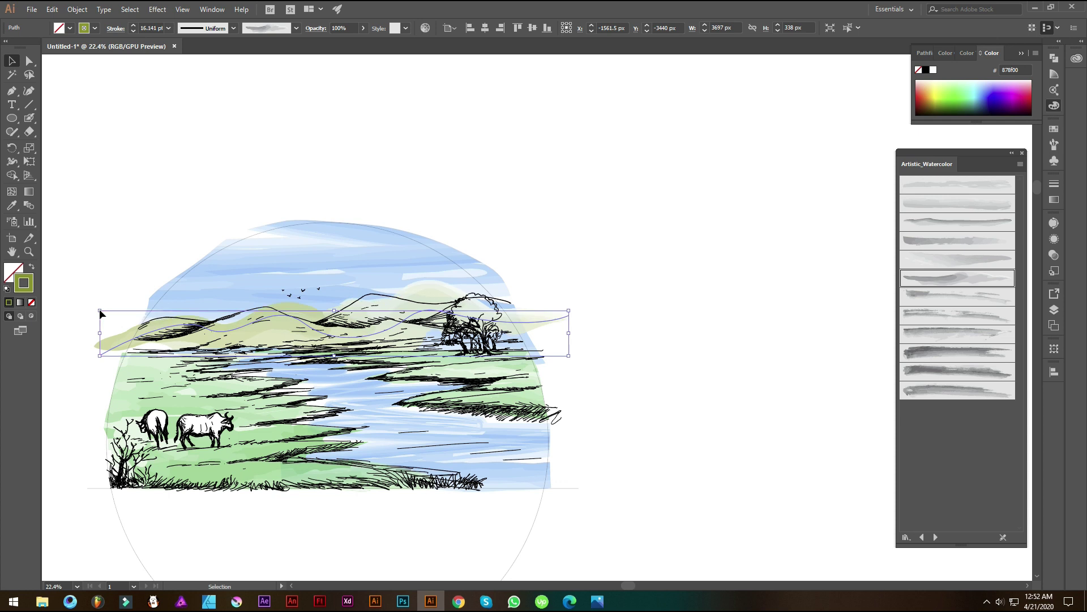
Step: Reshape the hill path's middle curve and move its end anchor farther right, beyond the circle
{"action": "key", "text": "a"}
{"action": "left_click_drag", "start_coordinate": [304, 325], "coordinate": [240, 298]}
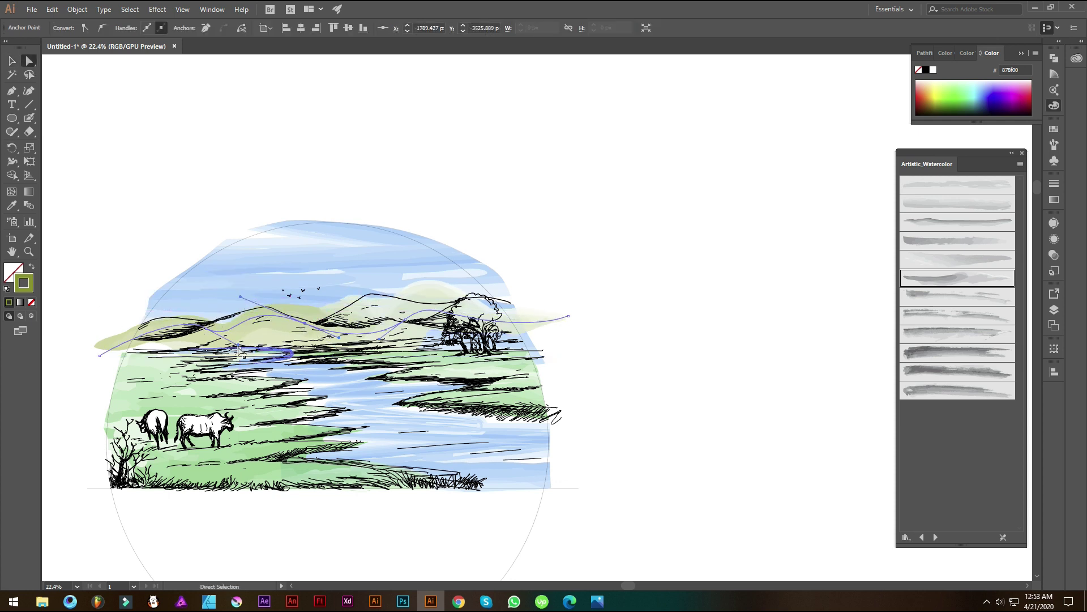
{"action": "left_click_drag", "start_coordinate": [569, 318], "coordinate": [618, 327]}
{"action": "left_click", "coordinate": [12, 61]}
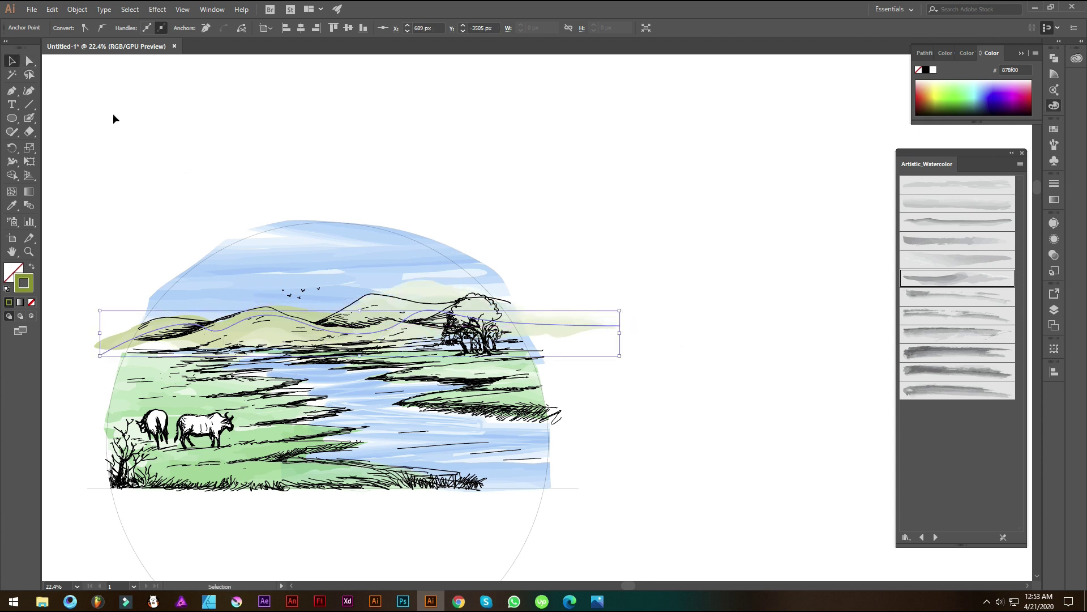
Step: Select the olive hill stroke and expand its appearance
{"action": "left_click", "coordinate": [113, 117]}
{"action": "left_click", "coordinate": [117, 348]}
{"action": "left_click_drag", "start_coordinate": [117, 348], "coordinate": [255, 368]}
{"action": "left_click", "coordinate": [77, 10]}
{"action": "left_click", "coordinate": [97, 143]}
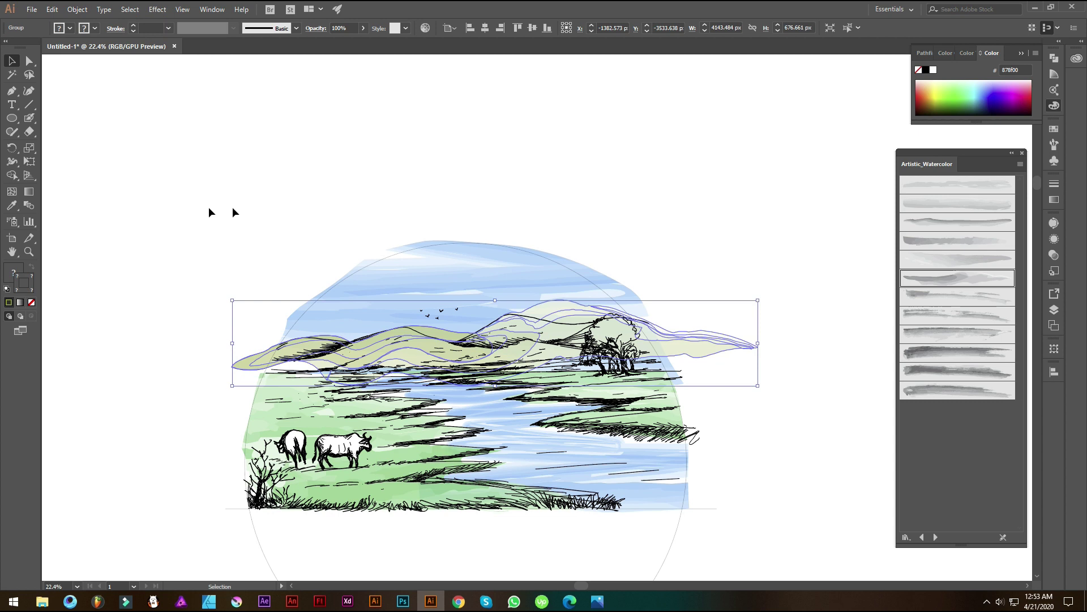
Step: Erase the hill wash outside the circle on both sides
{"action": "key", "text": "shift+e"}
{"action": "mouse_move", "coordinate": [234, 323]}
{"action": "left_mouse_down"}
{"action": "mouse_move", "coordinate": [214, 349]}
{"action": "mouse_move", "coordinate": [244, 408]}
{"action": "left_mouse_up"}
{"action": "mouse_move", "coordinate": [311, 417]}
{"action": "left_mouse_down"}
{"action": "mouse_move", "coordinate": [697, 420]}
{"action": "mouse_move", "coordinate": [711, 346]}
{"action": "left_mouse_up"}
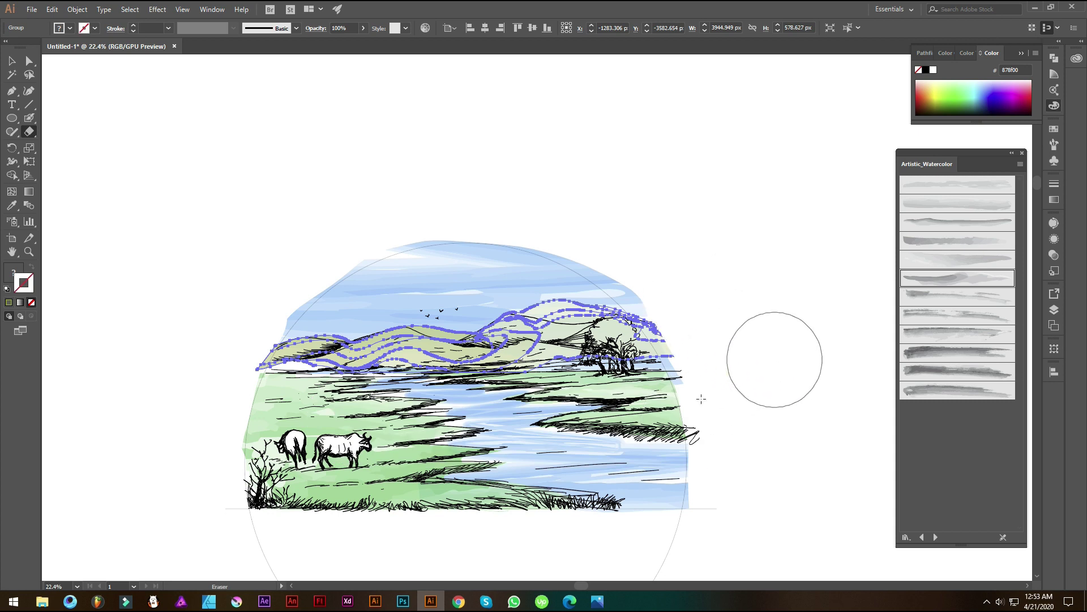
Step: Erase the hill wash above the right-hand ridge and around the tree tops
{"action": "scroll", "coordinate": [568, 272], "scroll_direction": "up", "scroll_amount": 3}
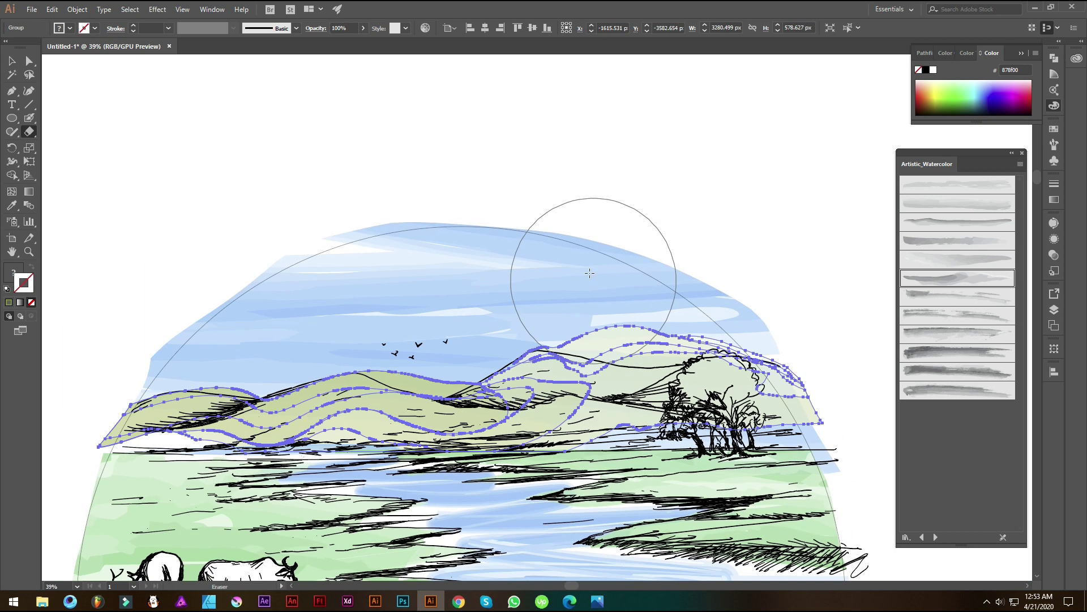
{"action": "mouse_move", "coordinate": [515, 238]}
{"action": "left_mouse_down"}
{"action": "mouse_move", "coordinate": [617, 282]}
{"action": "mouse_move", "coordinate": [728, 276]}
{"action": "left_mouse_up"}
{"action": "left_click_drag", "start_coordinate": [815, 306], "coordinate": [867, 370]}
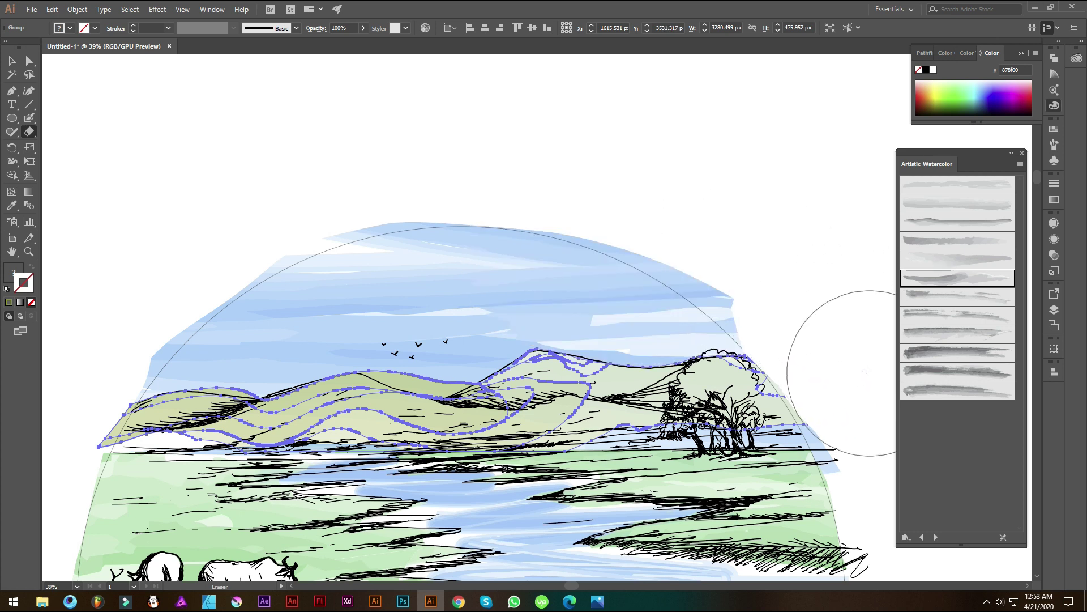
Step: Trim the hill wash above the left-hand ridges with a smaller eraser
{"action": "left_click_drag", "start_coordinate": [218, 320], "coordinate": [317, 289]}
{"action": "key", "text": "bracketleft"}
{"action": "key", "text": "bracketleft"}
{"action": "key", "text": "bracketleft"}
{"action": "key", "text": "bracketleft"}
{"action": "key", "text": "bracketleft"}
{"action": "left_click_drag", "start_coordinate": [353, 333], "coordinate": [273, 316]}
Step: Erase the hill wash in the dip between the middle hill and the right-hand peak
{"action": "left_click", "coordinate": [12, 61]}
{"action": "left_click", "coordinate": [478, 322]}
{"action": "mouse_move", "coordinate": [478, 321]}
{"action": "left_mouse_down"}
{"action": "mouse_move", "coordinate": [295, 289]}
{"action": "mouse_move", "coordinate": [368, 317]}
{"action": "left_mouse_up"}
{"action": "left_click", "coordinate": [396, 399]}
{"action": "left_click", "coordinate": [29, 132]}
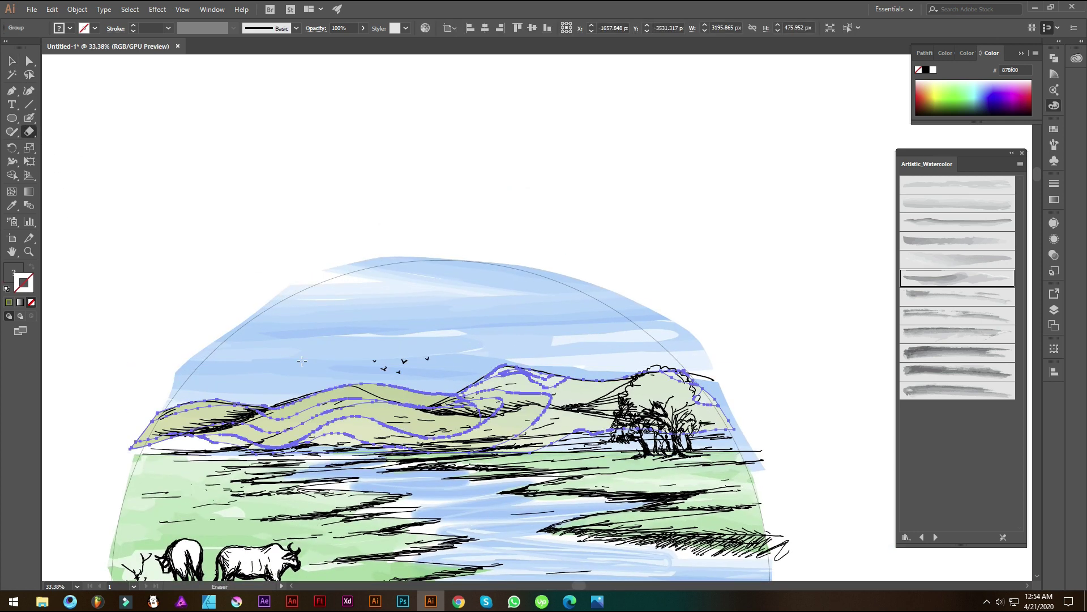
{"action": "scroll", "coordinate": [375, 425], "scroll_direction": "up", "scroll_amount": 2}
{"action": "mouse_move", "coordinate": [345, 290]}
{"action": "left_mouse_down"}
{"action": "mouse_move", "coordinate": [461, 328]}
{"action": "mouse_move", "coordinate": [521, 317]}
{"action": "left_mouse_up"}
{"action": "scroll", "coordinate": [551, 267], "scroll_direction": "down", "scroll_amount": 3}
{"action": "left_click_drag", "start_coordinate": [403, 356], "coordinate": [213, 379]}
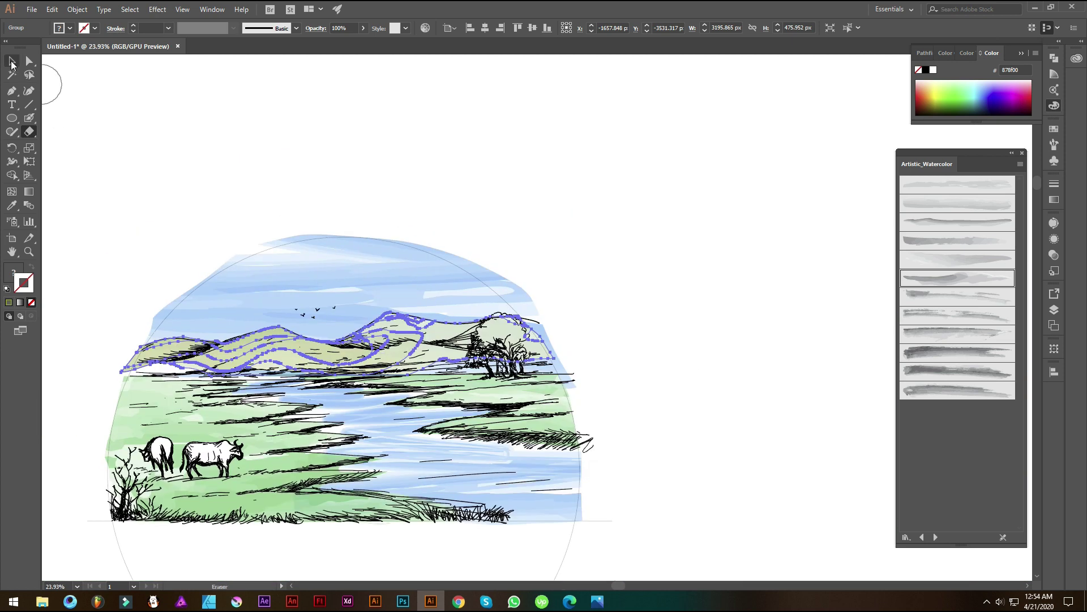
{"action": "left_click", "coordinate": [12, 61]}
{"action": "left_click", "coordinate": [187, 176]}
Step: Duplicate the left bank's green wash and place the copy in the empty area outside the circle's right edge
{"action": "scroll", "coordinate": [487, 368], "scroll_direction": "down", "scroll_amount": 1}
{"action": "left_click_drag", "start_coordinate": [299, 411], "coordinate": [392, 315]}
{"action": "left_click_drag", "start_coordinate": [355, 371], "coordinate": [789, 359]}
{"action": "scroll", "coordinate": [789, 359], "scroll_direction": "up", "scroll_amount": 4}
Step: Erase the copied green wash down to a rounded piece shaped like the tree crown and select it
{"action": "key", "text": "shift+e"}
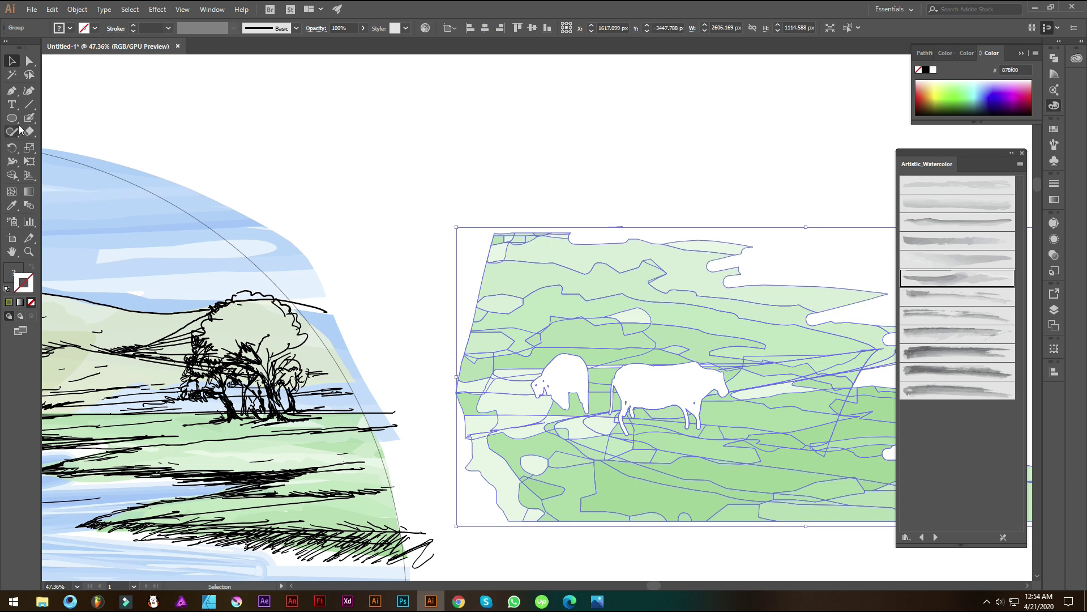
{"action": "mouse_move", "coordinate": [459, 351]}
{"action": "left_mouse_down"}
{"action": "mouse_move", "coordinate": [473, 449]}
{"action": "mouse_move", "coordinate": [619, 457]}
{"action": "mouse_move", "coordinate": [697, 340]}
{"action": "mouse_move", "coordinate": [688, 215]}
{"action": "left_mouse_up"}
{"action": "mouse_move", "coordinate": [501, 206]}
{"action": "left_mouse_down"}
{"action": "mouse_move", "coordinate": [449, 279]}
{"action": "mouse_move", "coordinate": [534, 425]}
{"action": "mouse_move", "coordinate": [585, 418]}
{"action": "left_mouse_up"}
{"action": "left_click", "coordinate": [12, 61]}
{"action": "left_click", "coordinate": [686, 303]}
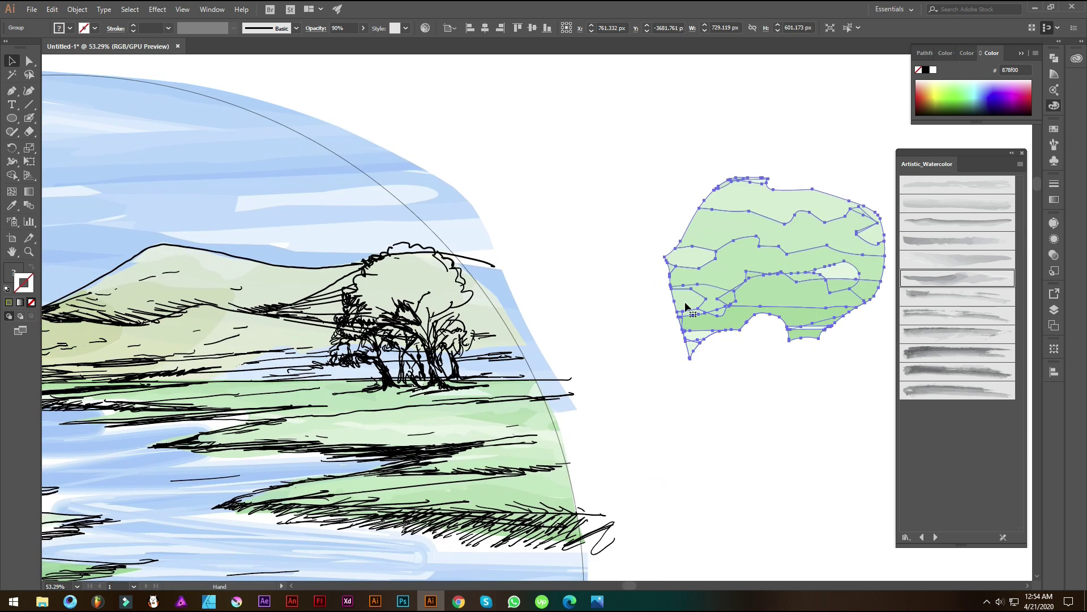
Step: Place the green wash piece over the tree crown and scale it down to fit the tree
{"action": "left_click_drag", "start_coordinate": [777, 275], "coordinate": [434, 322]}
{"action": "left_click_drag", "start_coordinate": [542, 226], "coordinate": [470, 244]}
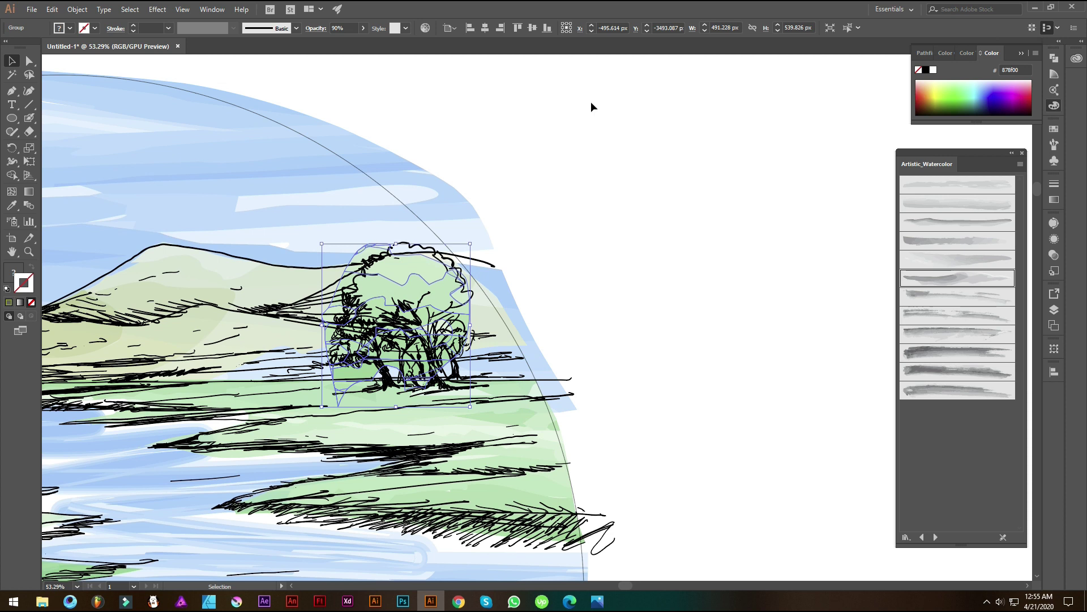
{"action": "left_click_drag", "start_coordinate": [315, 407], "coordinate": [333, 360]}
{"action": "left_click", "coordinate": [638, 305]}
Step: Send the blue sky and river wash behind the rest of the artwork
{"action": "left_click_drag", "start_coordinate": [639, 306], "coordinate": [483, 483]}
{"action": "mouse_move", "coordinate": [484, 483]}
{"action": "left_mouse_down"}
{"action": "mouse_move", "coordinate": [489, 454]}
{"action": "mouse_move", "coordinate": [474, 468]}
{"action": "left_mouse_up"}
{"action": "scroll", "coordinate": [474, 467], "scroll_direction": "down", "scroll_amount": 3}
{"action": "scroll", "coordinate": [502, 387], "scroll_direction": "up", "scroll_amount": 2}
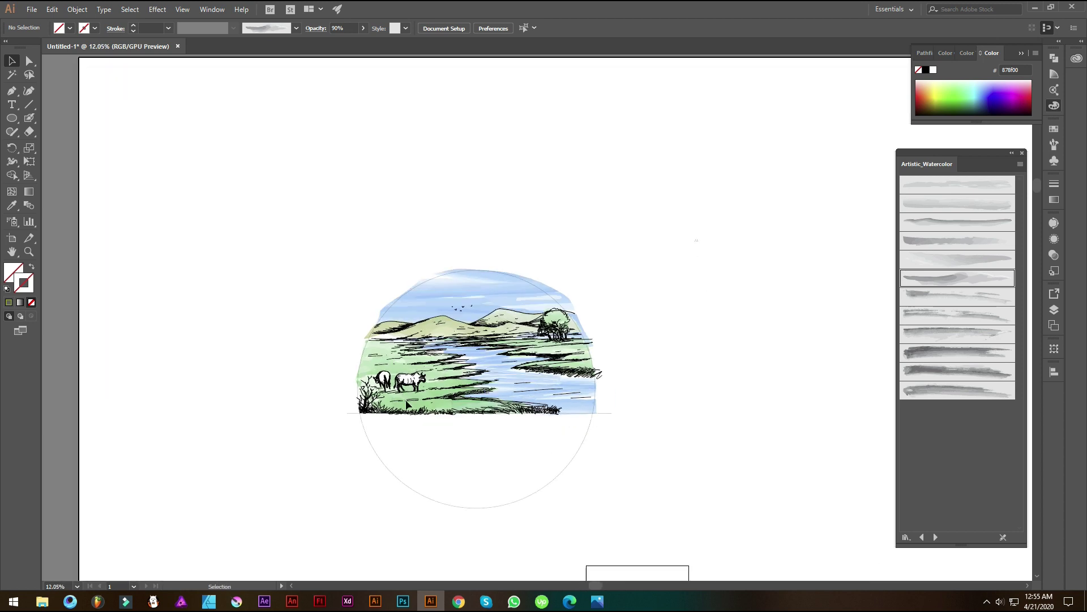
{"action": "left_click", "coordinate": [583, 399]}
{"action": "key", "text": "ctrl+shift+["}
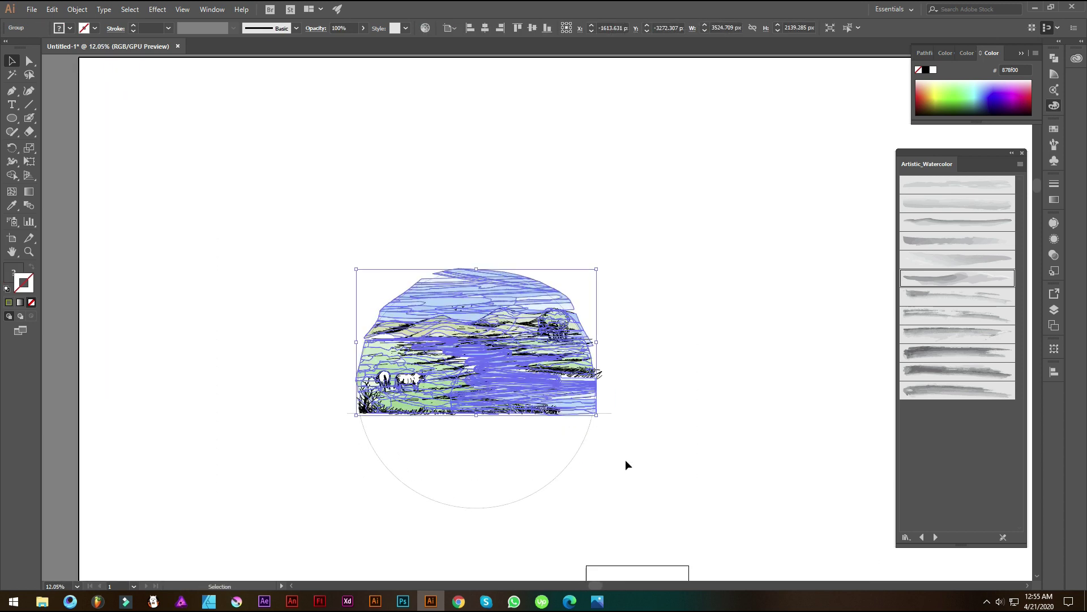
{"action": "left_click", "coordinate": [625, 460]}
Step: Select the whole illustration, scale it down and position it on the artboard so the circle is about 840 px wide
{"action": "left_click_drag", "start_coordinate": [536, 403], "coordinate": [480, 435]}
{"action": "key", "text": "ctrl+a"}
{"action": "left_click", "coordinate": [621, 435]}
{"action": "scroll", "coordinate": [620, 435], "scroll_direction": "up", "scroll_amount": 2}
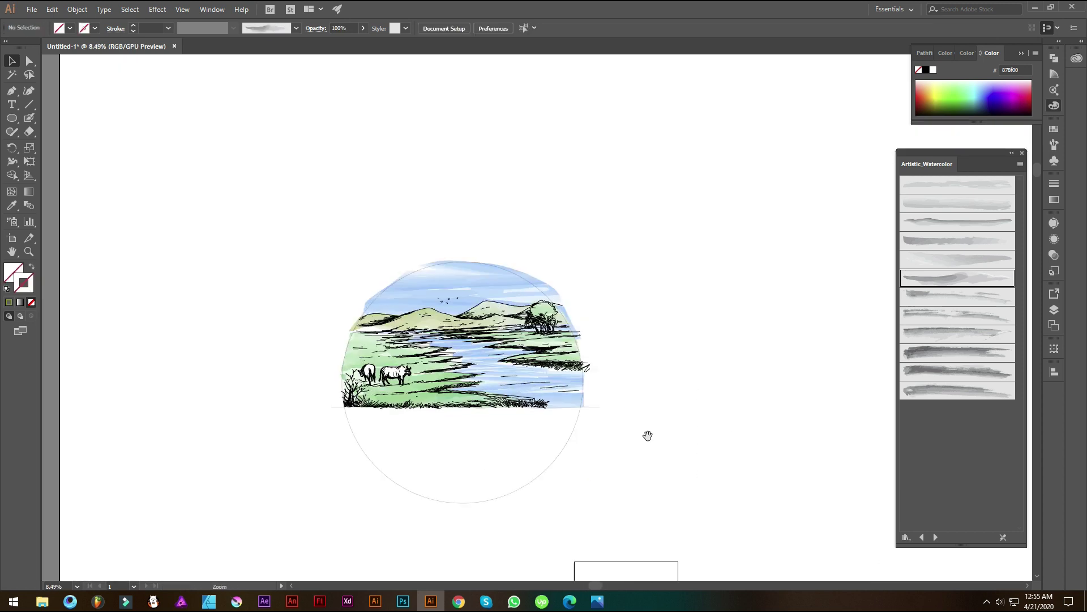
{"action": "left_click_drag", "start_coordinate": [648, 434], "coordinate": [568, 392]}
{"action": "left_click_drag", "start_coordinate": [590, 179], "coordinate": [158, 516]}
{"action": "left_click_drag", "start_coordinate": [519, 461], "coordinate": [398, 413]}
{"action": "left_click_drag", "start_coordinate": [395, 362], "coordinate": [247, 203]}
{"action": "left_click_drag", "start_coordinate": [395, 420], "coordinate": [519, 497]}
{"action": "scroll", "coordinate": [399, 420], "scroll_direction": "up", "scroll_amount": 7}
{"action": "left_click", "coordinate": [581, 426]}
{"action": "left_click_drag", "start_coordinate": [500, 460], "coordinate": [520, 368]}
{"action": "left_click_drag", "start_coordinate": [476, 362], "coordinate": [506, 443]}
{"action": "scroll", "coordinate": [507, 442], "scroll_direction": "up", "scroll_amount": 1}
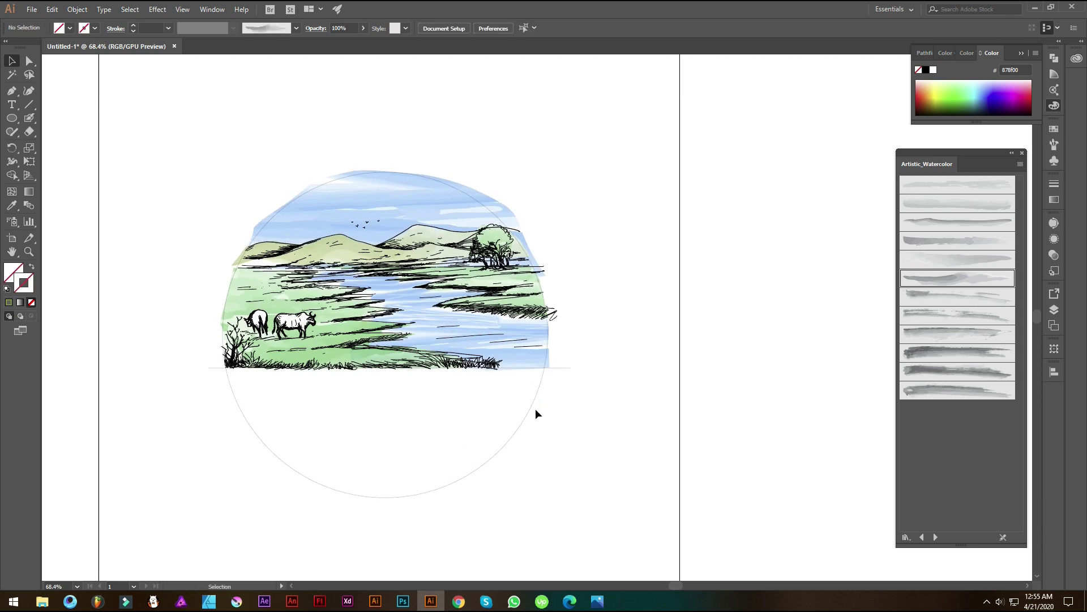
Step: Delete the horizontal line crossing the circle and bring the black line art to the front
{"action": "left_click", "coordinate": [530, 412]}
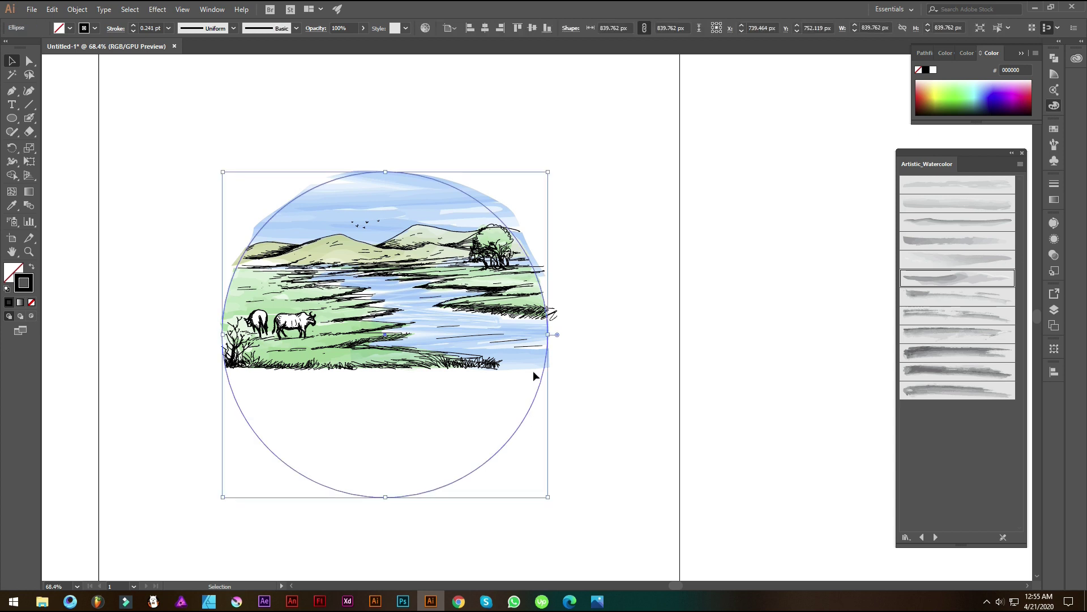
{"action": "left_click", "coordinate": [449, 315]}
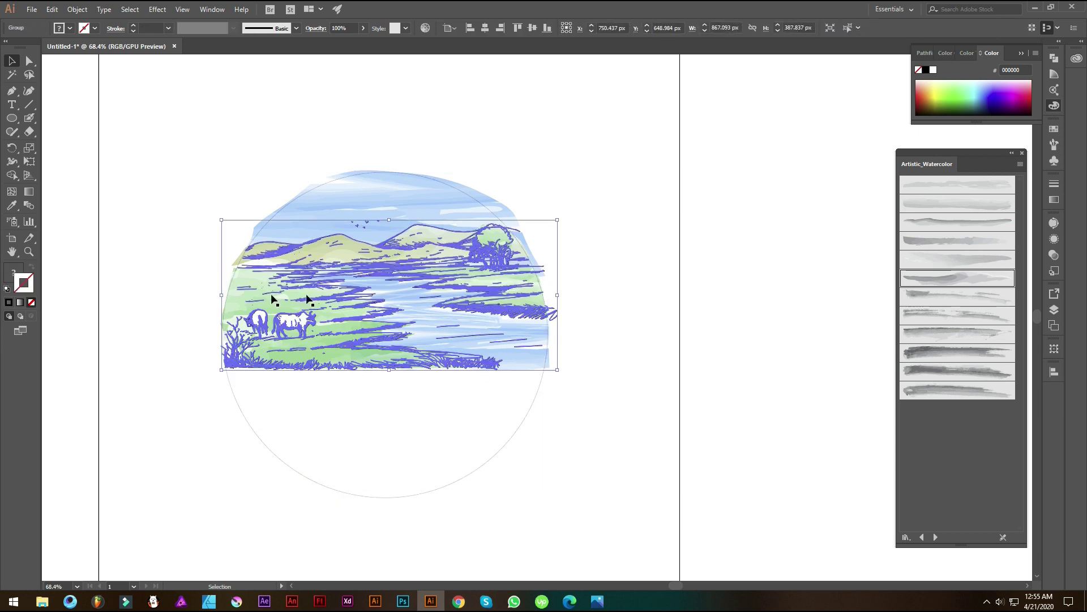
{"action": "right_click", "coordinate": [330, 295]}
{"action": "mouse_move", "coordinate": [396, 401]}
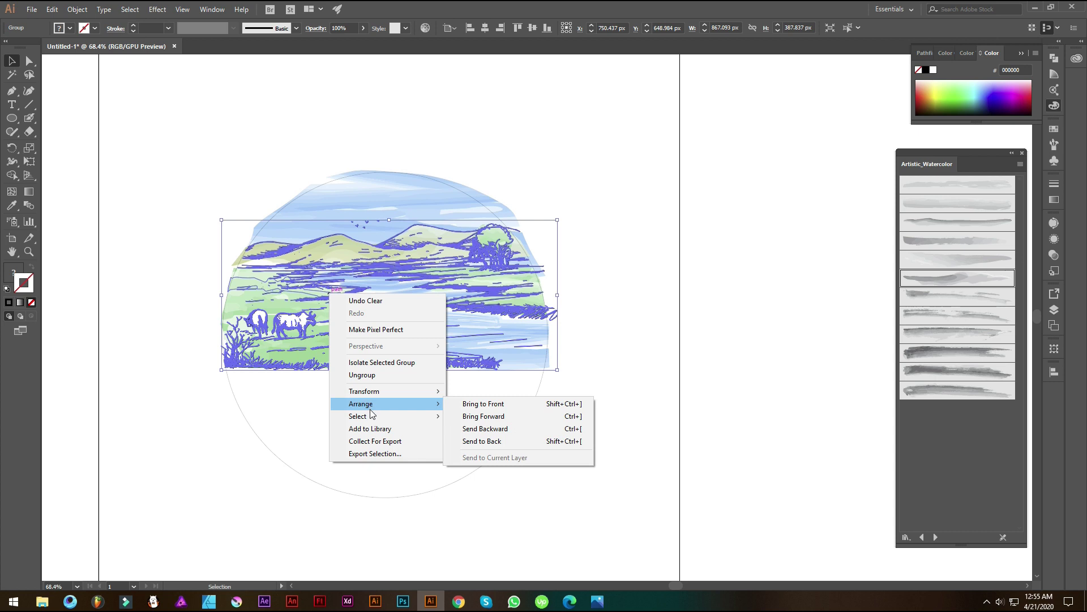
{"action": "left_click", "coordinate": [463, 403]}
{"action": "left_click", "coordinate": [503, 400]}
{"action": "left_click_drag", "start_coordinate": [540, 314], "coordinate": [791, 436]}
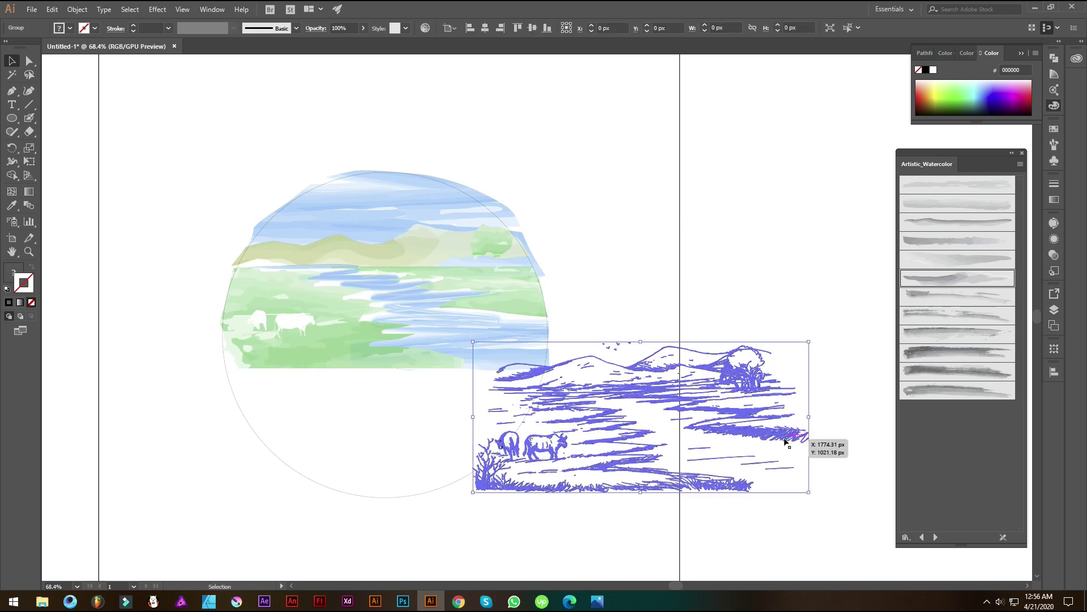
{"action": "key", "text": "ctrl+z"}
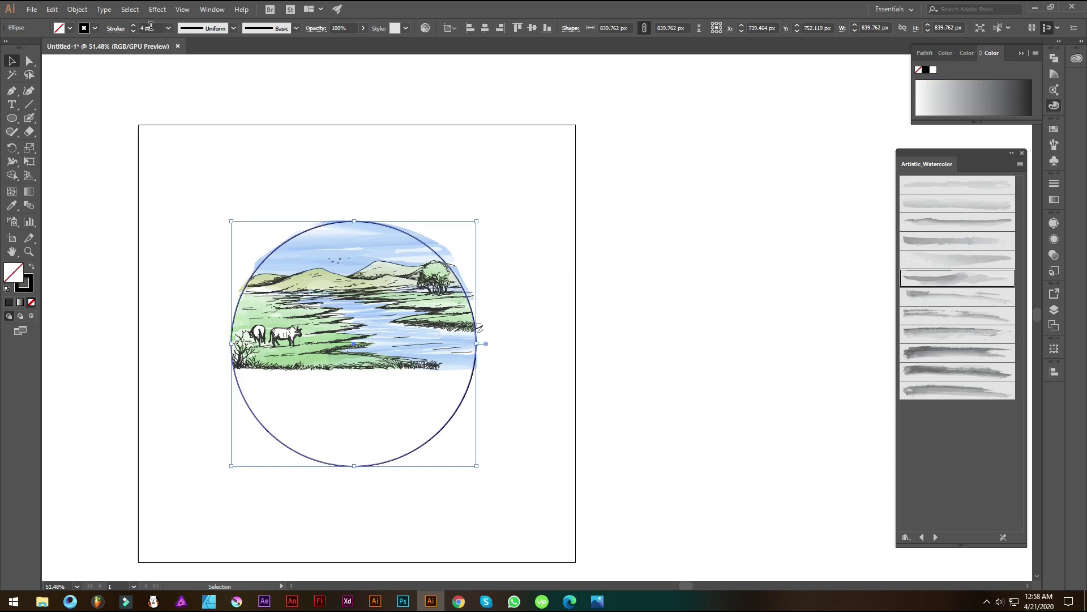
Step: Set the circle's stroke weight to 13 pt and give an in-place copy a light green stroke sampled from the land wash
{"action": "scroll", "coordinate": [151, 26], "scroll_direction": "up", "scroll_amount": 10}
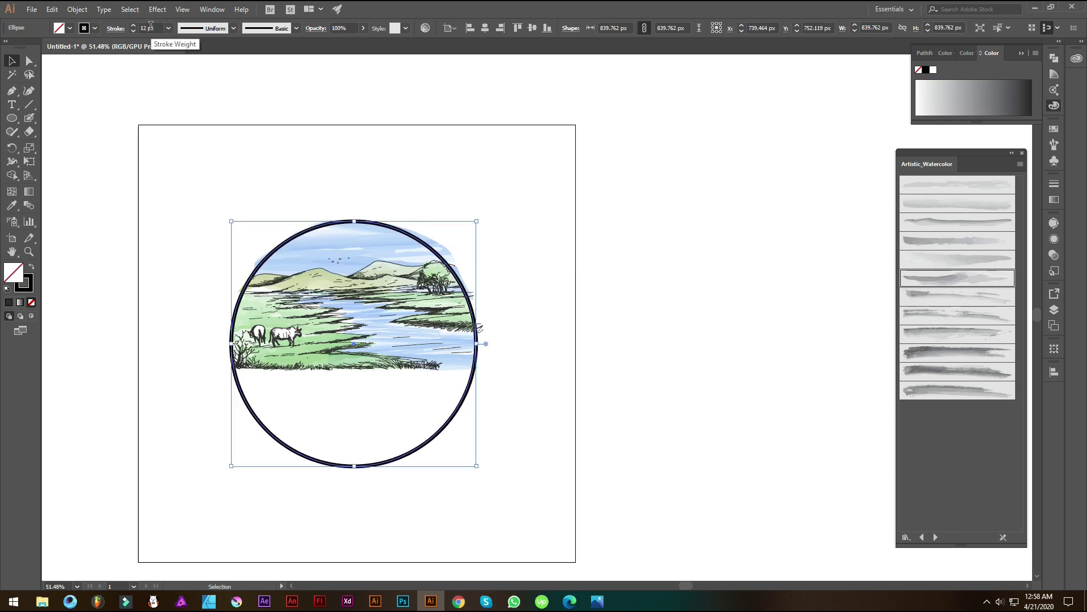
{"action": "key", "text": "a"}
{"action": "key", "text": "v"}
{"action": "key", "text": "i"}
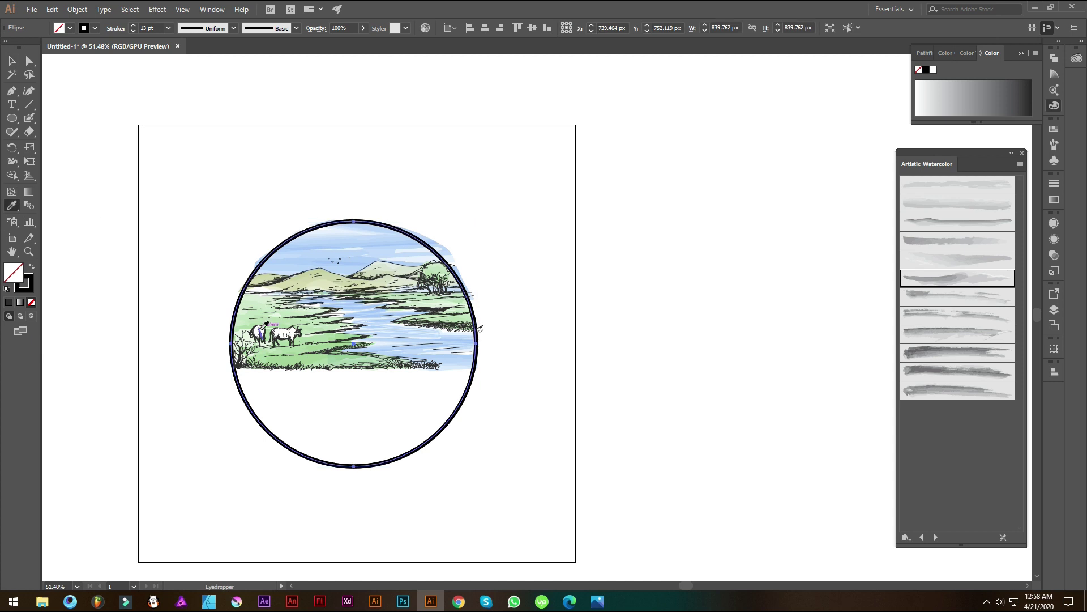
{"action": "left_click", "coordinate": [257, 303]}
{"action": "left_click", "coordinate": [32, 267]}
{"action": "left_click", "coordinate": [13, 61]}
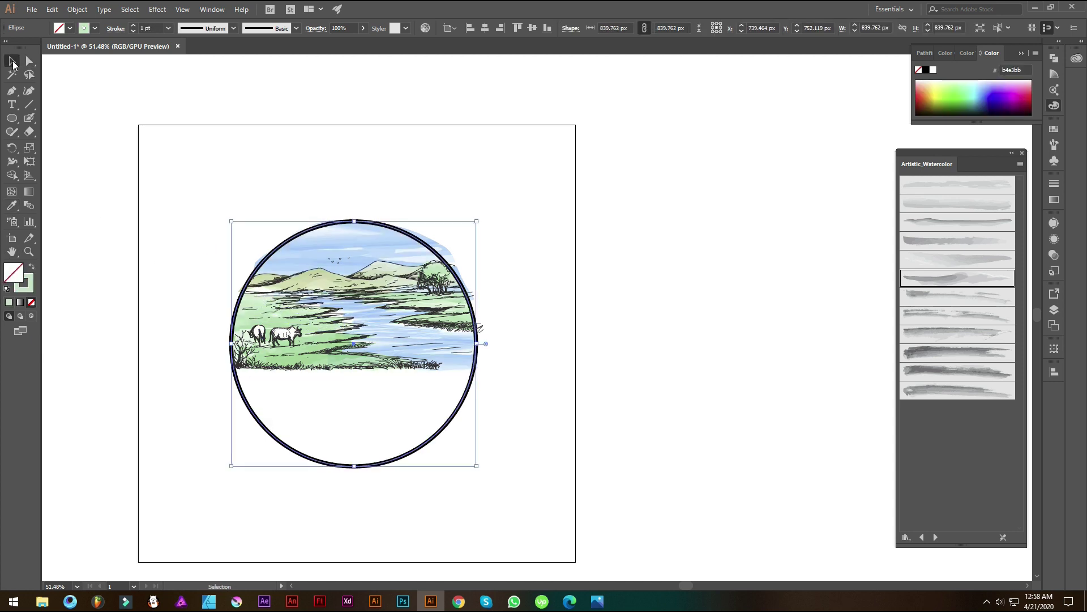
Step: Enlarge the green ring about its centre to about 888 px and set its stroke weight to 9 pt
{"action": "left_click_drag", "start_coordinate": [478, 466], "coordinate": [484, 473]}
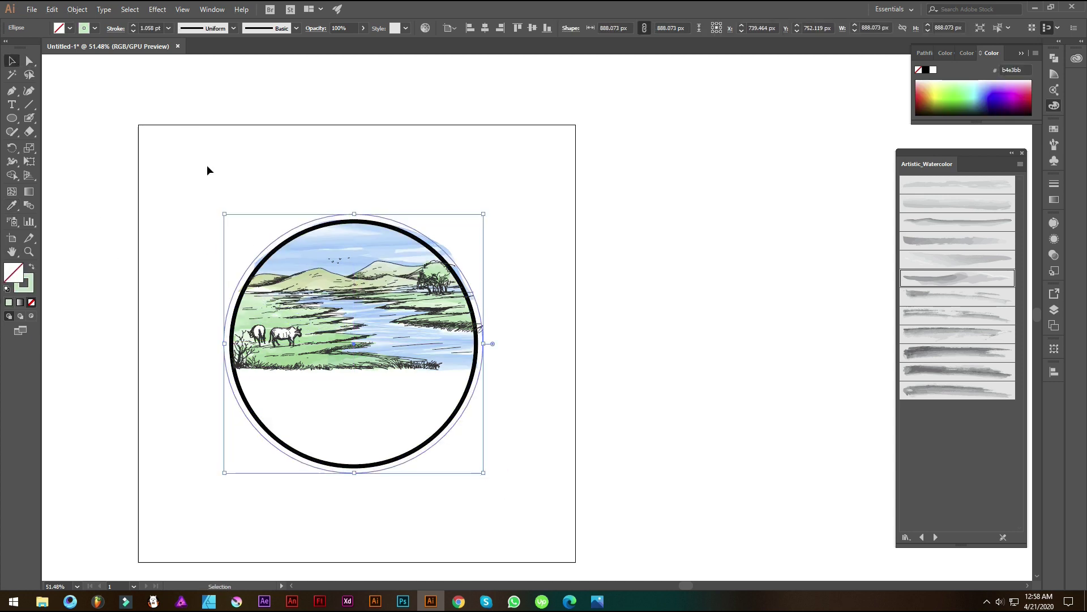
{"action": "scroll", "coordinate": [155, 28], "scroll_direction": "up", "scroll_amount": 6}
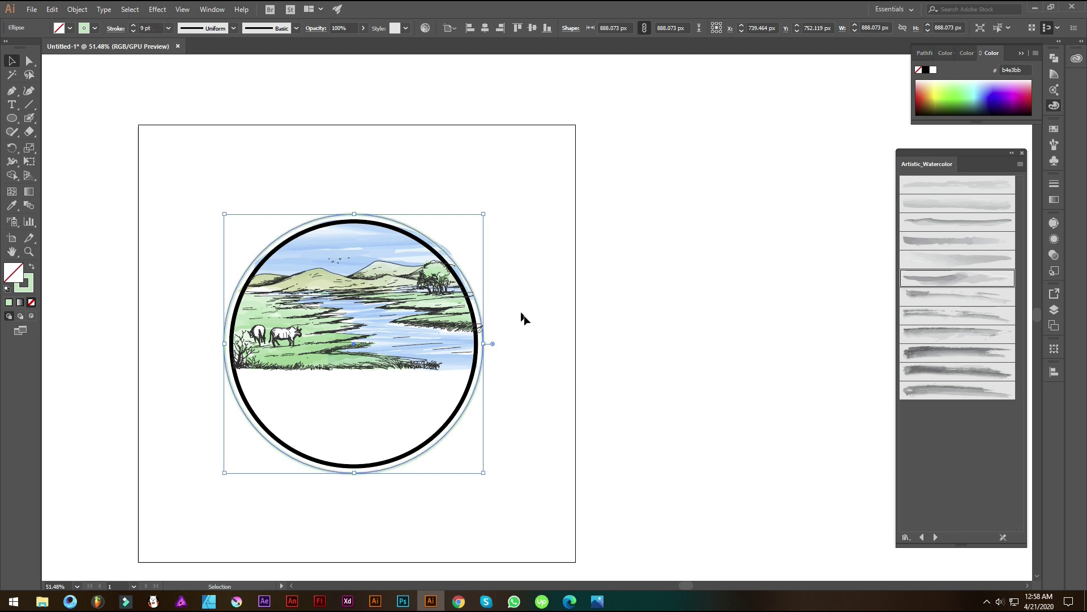
{"action": "left_click", "coordinate": [522, 318]}
Step: Shrink a copy of the circle inside the black ring and use it as a clipping mask for the landscape
{"action": "key", "text": "v"}
{"action": "left_click", "coordinate": [477, 365]}
{"action": "left_click_drag", "start_coordinate": [477, 467], "coordinate": [469, 465]}
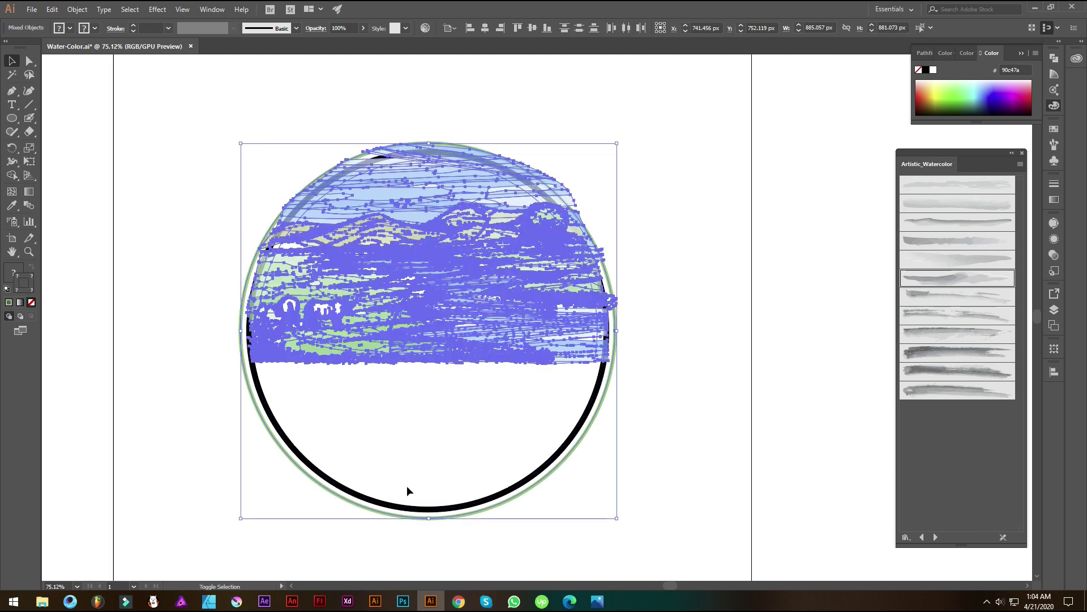
{"action": "right_click", "coordinate": [436, 359]}
{"action": "left_click", "coordinate": [486, 437]}
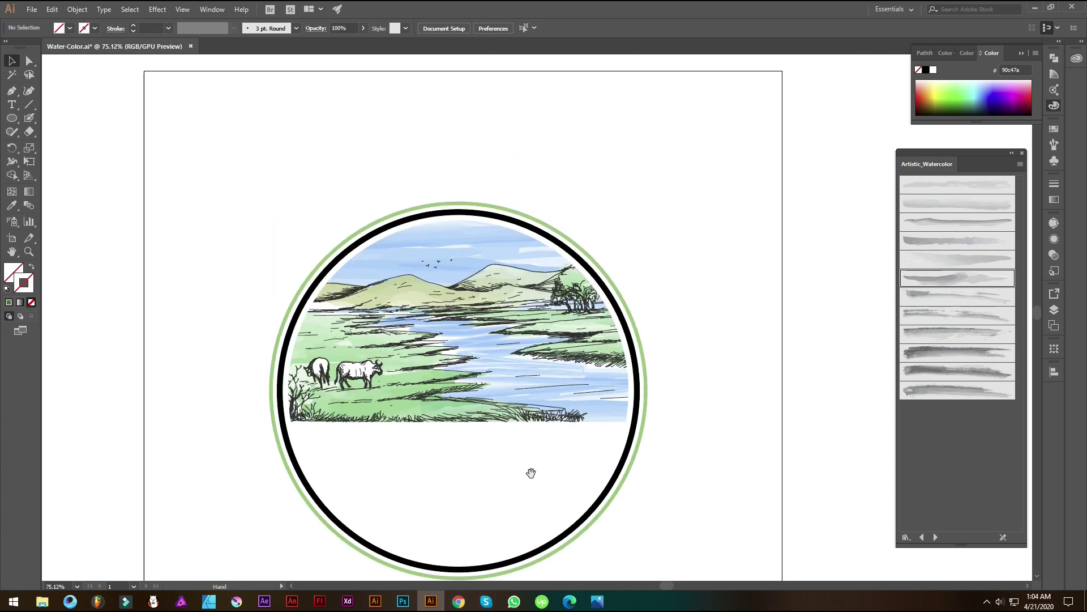
Step: Select the black and green rings and expand their strokes into filled shapes
{"action": "left_click", "coordinate": [318, 486]}
{"action": "left_click", "coordinate": [191, 145]}
{"action": "left_click", "coordinate": [334, 491]}
{"action": "left_click", "coordinate": [329, 495], "text": "shift"}
{"action": "left_click", "coordinate": [77, 9]}
{"action": "left_click", "coordinate": [113, 128]}
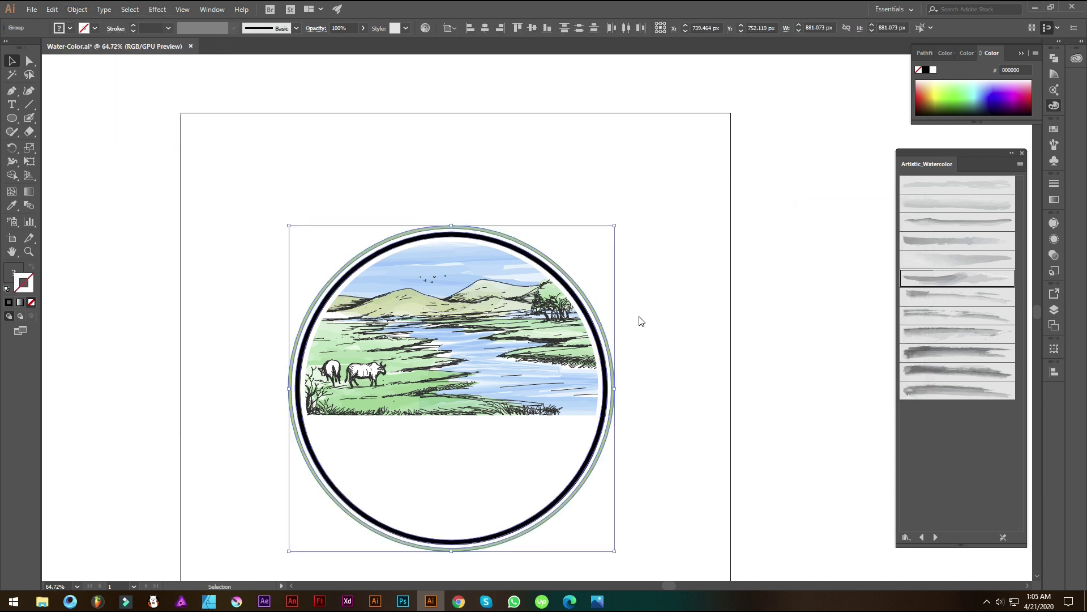
Step: Recolour the black ring with the dark grey sampled from the landscape's line art
{"action": "left_click", "coordinate": [12, 209]}
{"action": "scroll", "coordinate": [377, 346], "scroll_direction": "up", "scroll_amount": 9}
{"action": "left_click", "coordinate": [475, 392]}
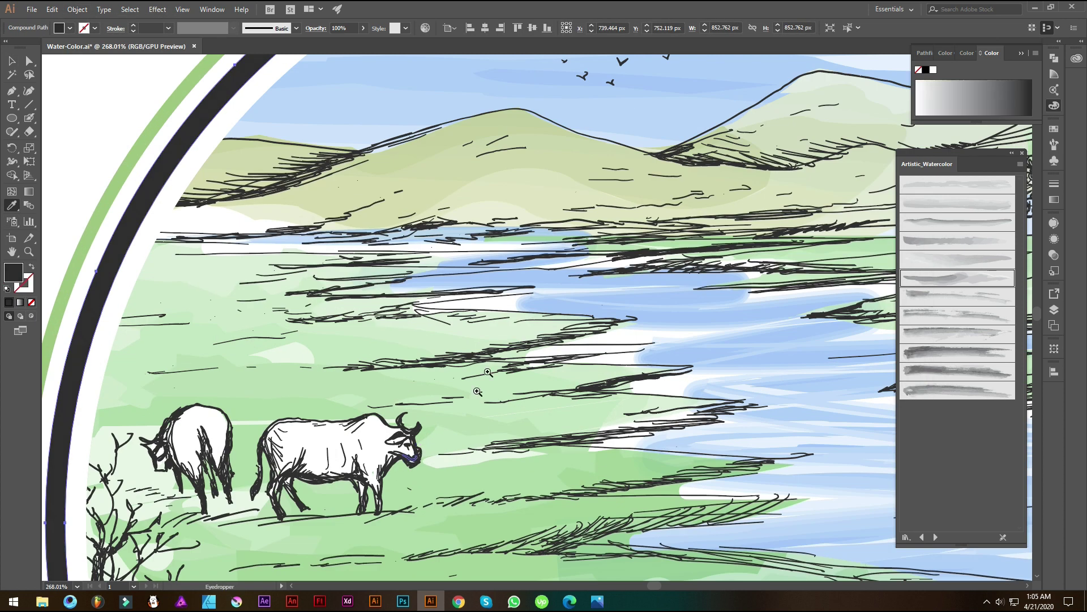
{"action": "scroll", "coordinate": [386, 310], "scroll_direction": "down", "scroll_amount": 11}
{"action": "left_click", "coordinate": [11, 61]}
{"action": "left_click", "coordinate": [237, 363]}
Step: Add the text "COMPANY" in the empty area below the landscape
{"action": "left_click", "coordinate": [12, 105]}
{"action": "left_click", "coordinate": [377, 514]}
{"action": "left_click", "coordinate": [12, 60]}
{"action": "left_click_drag", "start_coordinate": [395, 511], "coordinate": [446, 390]}
{"action": "left_click", "coordinate": [12, 105]}
{"action": "left_click_drag", "start_coordinate": [349, 394], "coordinate": [481, 394]}
{"action": "type", "text": "C"}
{"action": "key", "text": "Escape"}
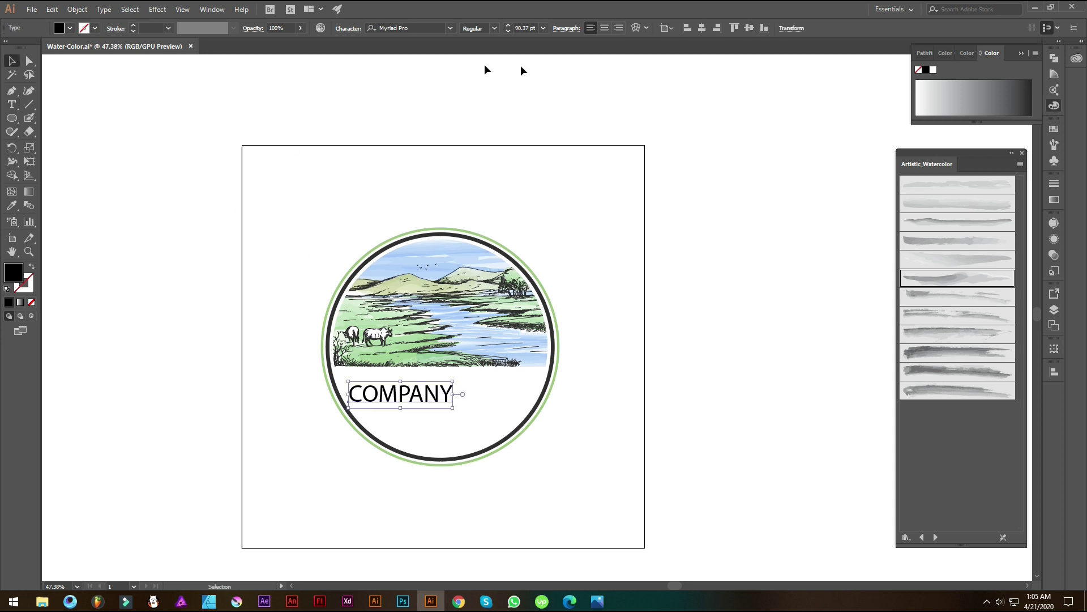
Step: Set COMPANY in FTY SKORZHEN NCV, enlarge it to about 235 pt across the circle and widen its letter spacing
{"action": "type", "text": "fty"}
{"action": "left_click", "coordinate": [409, 60]}
{"action": "left_click_drag", "start_coordinate": [431, 395], "coordinate": [560, 395]}
{"action": "mouse_move", "coordinate": [423, 391]}
{"action": "left_mouse_down"}
{"action": "mouse_move", "coordinate": [388, 396]}
{"action": "mouse_move", "coordinate": [402, 393]}
{"action": "left_mouse_up"}
{"action": "key", "text": "alt+Right"}
{"action": "key", "text": "alt+Right"}
{"action": "key", "text": "alt+Right"}
{"action": "left_click_drag", "start_coordinate": [558, 432], "coordinate": [564, 434]}
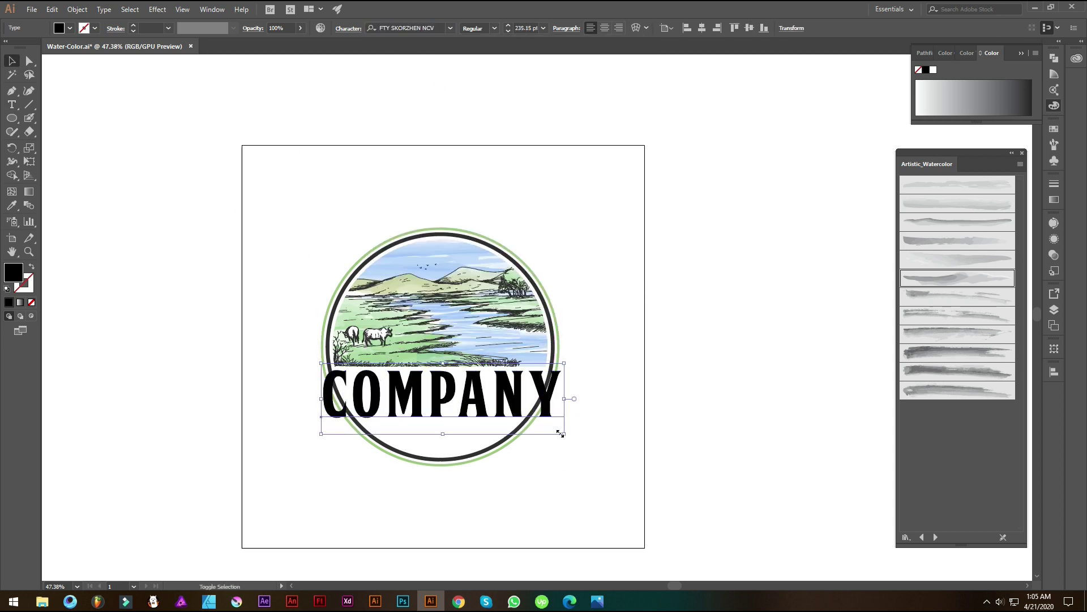
{"action": "left_click_drag", "start_coordinate": [583, 381], "coordinate": [578, 398]}
Step: Apply an Arc Lower envelope warp with a -11% horizontal bend to the COMPANY text
{"action": "left_click", "coordinate": [637, 27]}
{"action": "left_click", "coordinate": [927, 260]}
{"action": "left_click", "coordinate": [928, 285]}
{"action": "left_click", "coordinate": [942, 291]}
{"action": "left_click", "coordinate": [964, 371]}
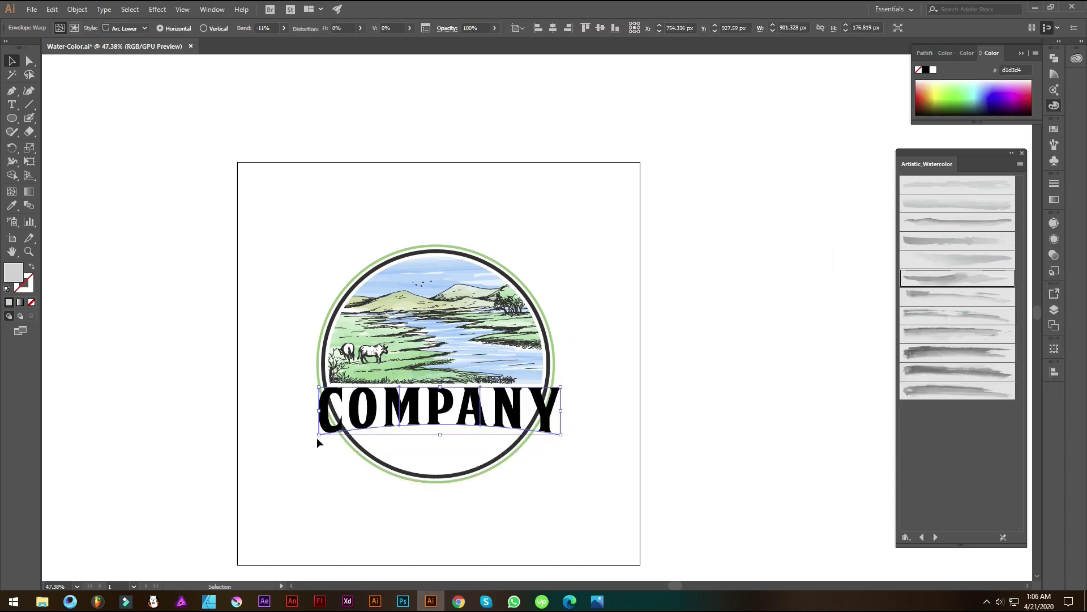
Step: Stretch the warped COMPANY text slightly taller, expand it into shapes and widen it to about 933 px
{"action": "left_click_drag", "start_coordinate": [317, 437], "coordinate": [321, 451]}
{"action": "left_click", "coordinate": [77, 10]}
{"action": "left_click", "coordinate": [99, 131]}
{"action": "left_click", "coordinate": [832, 366]}
{"action": "scroll", "coordinate": [325, 417], "scroll_direction": "up", "scroll_amount": 5}
{"action": "left_click_drag", "start_coordinate": [793, 470], "coordinate": [316, 447]}
{"action": "left_click_drag", "start_coordinate": [623, 456], "coordinate": [634, 462]}
{"action": "scroll", "coordinate": [589, 424], "scroll_direction": "down", "scroll_amount": 5}
{"action": "scroll", "coordinate": [334, 445], "scroll_direction": "up", "scroll_amount": 6}
Step: Duplicate the COMPANY lettering slightly down and to the left, fill the copy with the ring's green and send it behind the original
{"action": "left_click_drag", "start_coordinate": [348, 463], "coordinate": [345, 468]}
{"action": "key", "text": "i"}
{"action": "left_click", "coordinate": [369, 211]}
{"action": "scroll", "coordinate": [306, 327], "scroll_direction": "down", "scroll_amount": 5}
{"action": "left_click", "coordinate": [11, 60]}
{"action": "scroll", "coordinate": [408, 325], "scroll_direction": "up", "scroll_amount": 4}
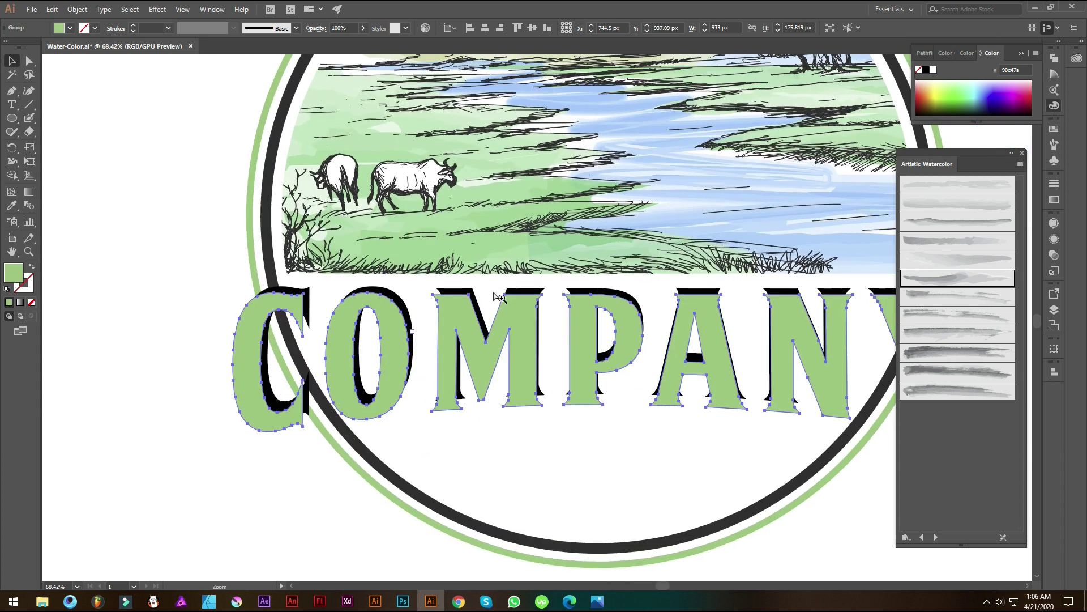
{"action": "right_click", "coordinate": [465, 288]}
{"action": "mouse_move", "coordinate": [546, 401]}
{"action": "left_click", "coordinate": [618, 398]}
Step: Fill the front COMPANY letters with the inner ring's dark grey and give them a thick white stroke
{"action": "left_click", "coordinate": [12, 205]}
{"action": "left_click", "coordinate": [267, 210]}
{"action": "left_click", "coordinate": [94, 28]}
{"action": "left_click", "coordinate": [24, 45]}
{"action": "double_click", "coordinate": [133, 25]}
{"action": "triple_click", "coordinate": [134, 25]}
{"action": "left_click", "coordinate": [115, 29]}
{"action": "left_click", "coordinate": [80, 86]}
{"action": "left_click", "coordinate": [170, 46]}
{"action": "left_click", "coordinate": [12, 61]}
{"action": "left_click", "coordinate": [82, 114]}
Step: Select both rings and erase the parts that pass behind the COMPANY lettering
{"action": "scroll", "coordinate": [404, 453], "scroll_direction": "down", "scroll_amount": 5}
{"action": "left_click_drag", "start_coordinate": [506, 449], "coordinate": [499, 421]}
{"action": "left_click_drag", "start_coordinate": [489, 437], "coordinate": [504, 491]}
{"action": "key", "text": "shift+e"}
{"action": "scroll", "coordinate": [365, 407], "scroll_direction": "up", "scroll_amount": 3}
{"action": "left_click_drag", "start_coordinate": [362, 363], "coordinate": [762, 360]}
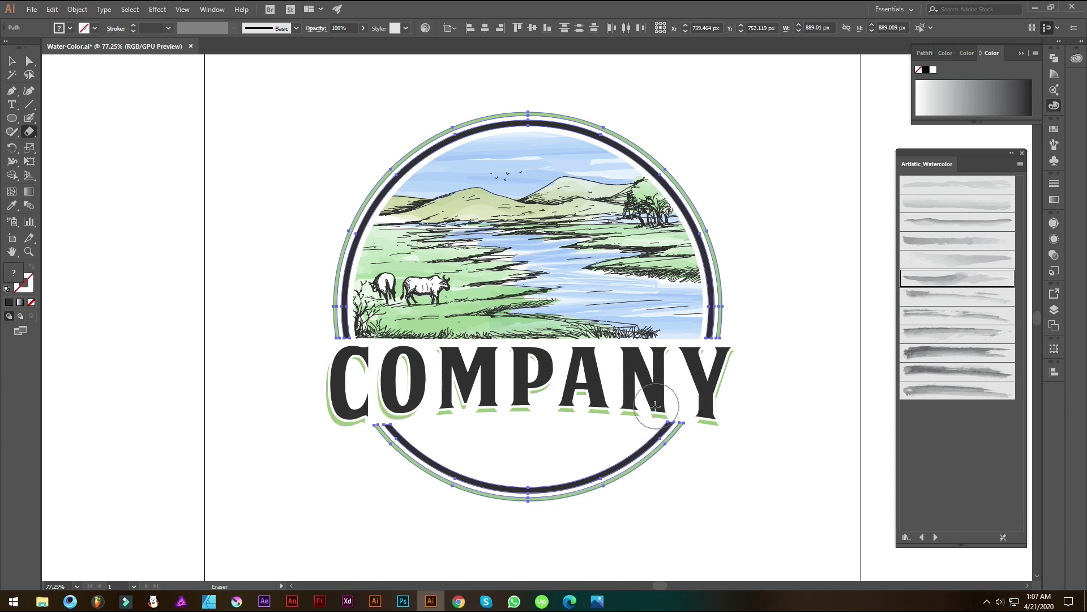
{"action": "left_click", "coordinate": [12, 61]}
{"action": "left_click", "coordinate": [85, 116]}
Step: Paste a copy of the circle in front, shrink it to about 773 px and set its stroke weight to 0.5 pt
{"action": "scroll", "coordinate": [85, 121], "scroll_direction": "down", "scroll_amount": 2}
{"action": "left_click_drag", "start_coordinate": [85, 121], "coordinate": [74, 192]}
{"action": "key", "text": "ctrl+f"}
{"action": "mouse_move", "coordinate": [579, 488]}
{"action": "left_mouse_down"}
{"action": "mouse_move", "coordinate": [546, 465]}
{"action": "mouse_move", "coordinate": [568, 477]}
{"action": "left_mouse_up"}
{"action": "left_click", "coordinate": [169, 28]}
{"action": "left_click", "coordinate": [173, 56]}
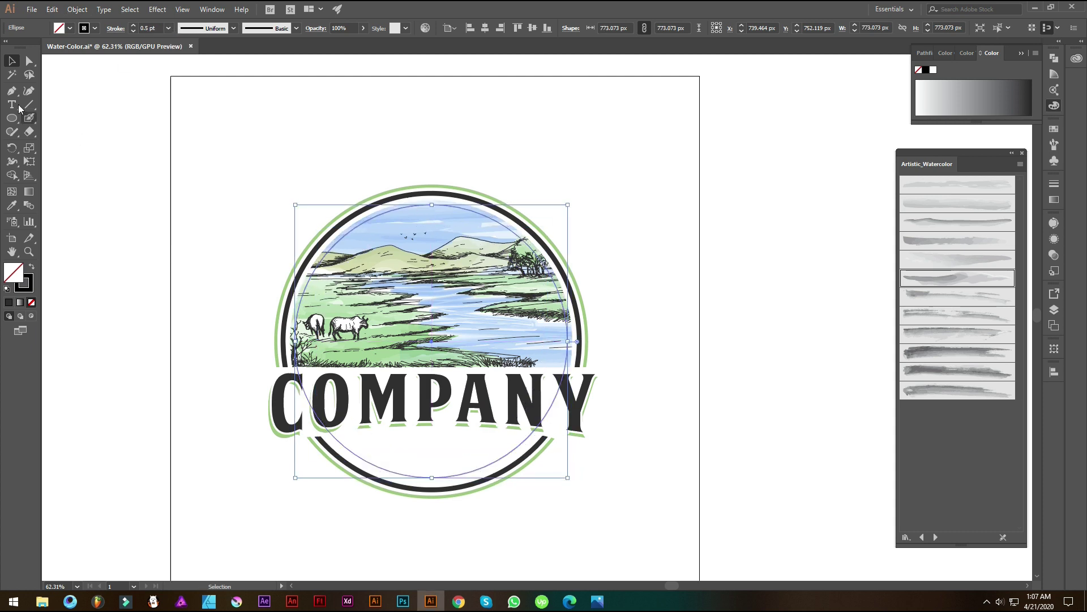
Step: Add the text "TAGLINE HERE" along the inner circle in an enlarged Go Long font
{"action": "left_click_drag", "start_coordinate": [18, 108], "coordinate": [56, 134]}
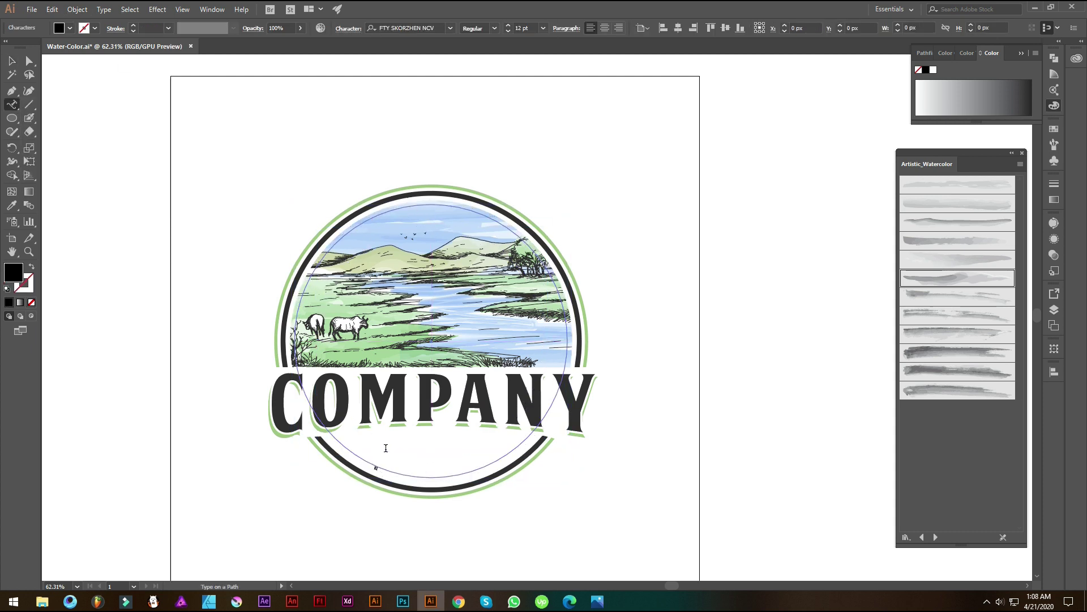
{"action": "key", "text": "Escape"}
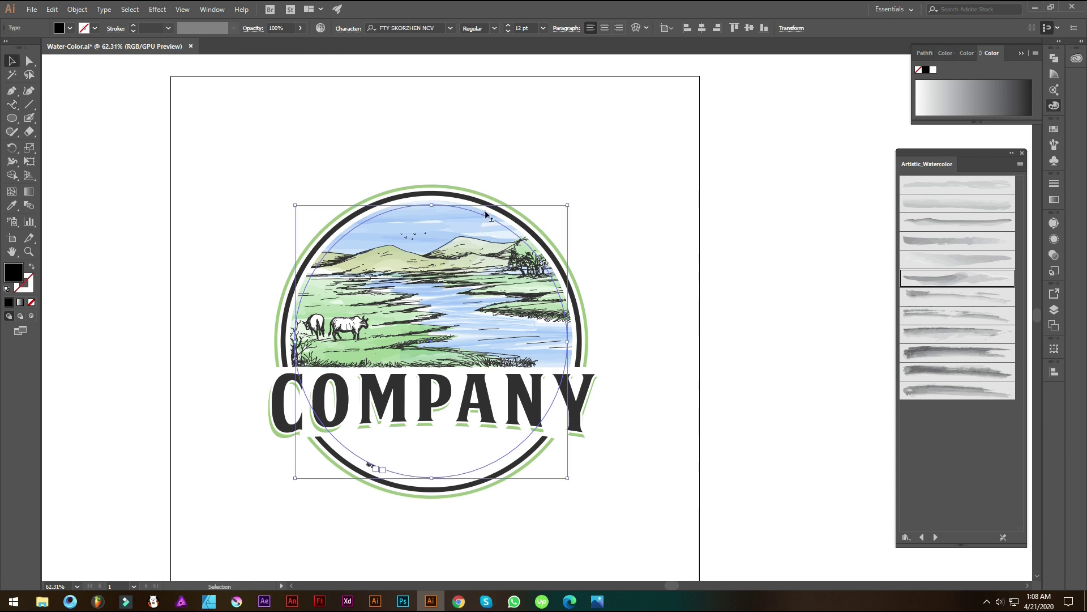
{"action": "left_click", "coordinate": [425, 26]}
{"action": "type", "text": "go"}
{"action": "key", "text": "Return"}
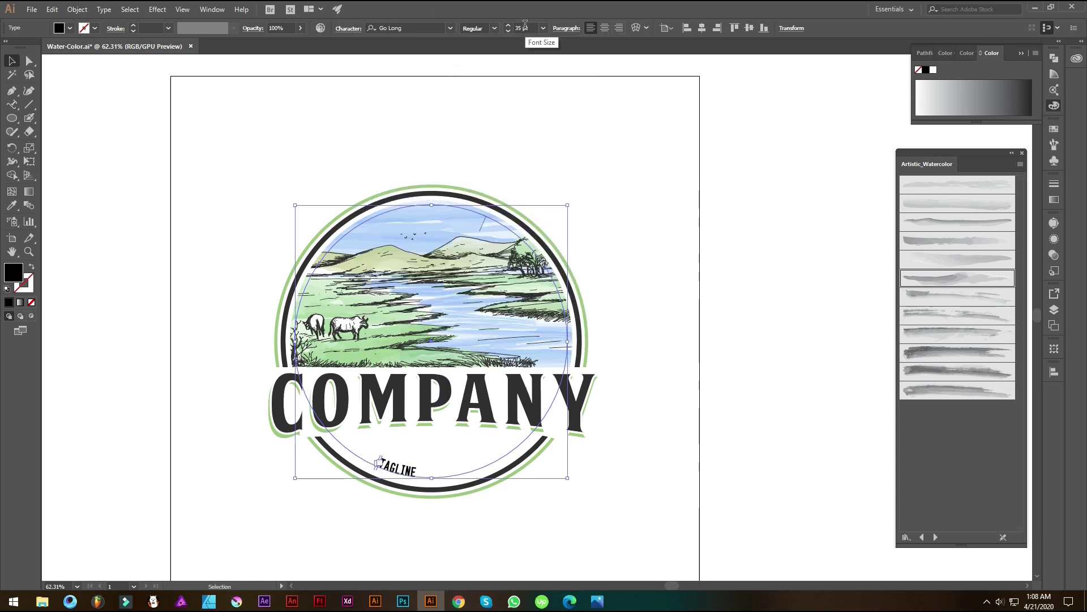
{"action": "double_click", "coordinate": [453, 472]}
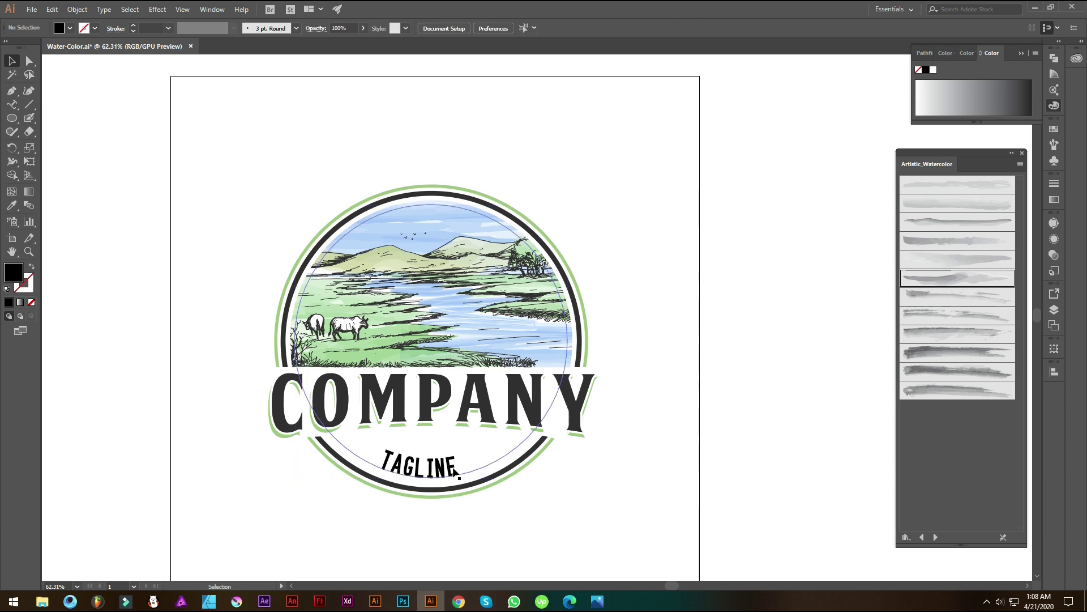
{"action": "key", "text": "Escape"}
Step: Rescale and rotate the tagline's circle, reduce the tagline's font size and widen its letter spacing
{"action": "left_click_drag", "start_coordinate": [568, 479], "coordinate": [573, 483]}
{"action": "scroll", "coordinate": [520, 27], "scroll_direction": "down", "scroll_amount": 8}
{"action": "scroll", "coordinate": [358, 462], "scroll_direction": "up", "scroll_amount": 4}
{"action": "left_click_drag", "start_coordinate": [396, 469], "coordinate": [366, 438]}
{"action": "key", "text": "ctrl+shift+comma"}
{"action": "key", "text": "ctrl+shift+comma"}
{"action": "key", "text": "ctrl+shift+comma"}
{"action": "key", "text": "ctrl+shift+comma"}
{"action": "key", "text": "ctrl+shift+comma"}
{"action": "key", "text": "alt+Right"}
{"action": "key", "text": "alt+Right"}
{"action": "key", "text": "alt+Right"}
{"action": "key", "text": "alt+Right"}
Step: Show the rulers, place a horizontal guide below the COMPANY lettering and rotate the tagline to level it against the guide
{"action": "key", "text": "ctrl+r"}
{"action": "left_click_drag", "start_coordinate": [567, 59], "coordinate": [598, 437]}
{"action": "scroll", "coordinate": [387, 468], "scroll_direction": "up", "scroll_amount": 8}
{"action": "left_click_drag", "start_coordinate": [387, 468], "coordinate": [262, 489]}
{"action": "left_click", "coordinate": [561, 434]}
{"action": "key", "text": "ctrl+0"}
Step: Select the horizontal guide and delete it
{"action": "left_click", "coordinate": [674, 420]}
{"action": "left_click_drag", "start_coordinate": [764, 372], "coordinate": [710, 526]}
{"action": "key", "text": "Delete"}
Step: Convert the tagline text to outlines and fill it with the outer ring's green
{"action": "left_click_drag", "start_coordinate": [651, 491], "coordinate": [618, 531]}
{"action": "left_click", "coordinate": [487, 486]}
{"action": "key", "text": "ctrl+shift+o"}
{"action": "left_click", "coordinate": [12, 205]}
{"action": "left_click", "coordinate": [337, 275]}
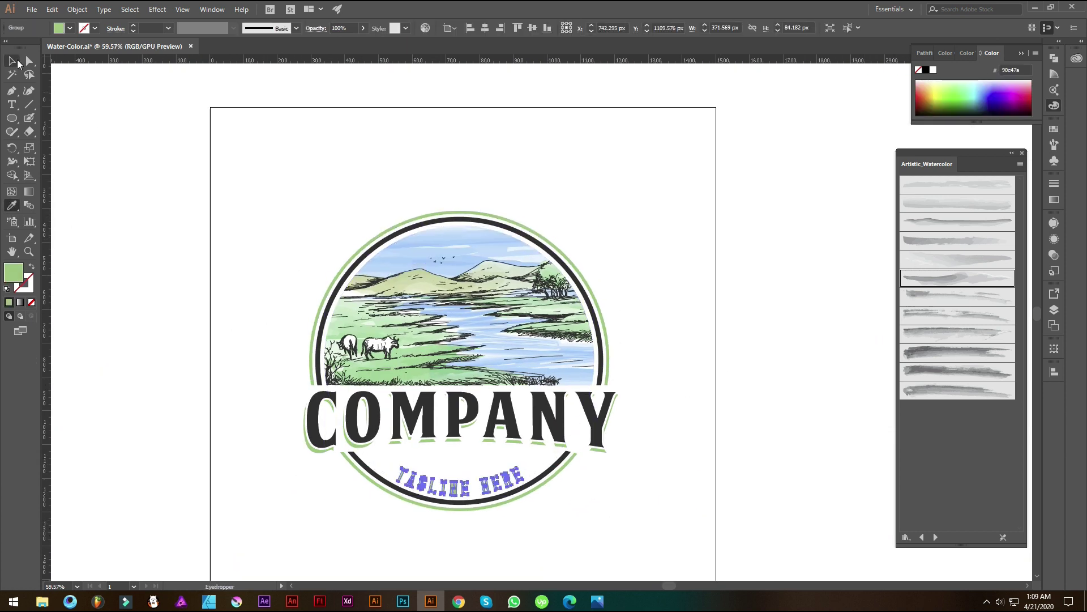
Step: Add the text "EST.2020" between the COMPANY lettering and the curved tagline
{"action": "left_click", "coordinate": [12, 61]}
{"action": "left_click", "coordinate": [708, 391]}
{"action": "left_click_drag", "start_coordinate": [748, 390], "coordinate": [653, 391]}
{"action": "left_click_drag", "start_coordinate": [462, 380], "coordinate": [495, 386]}
{"action": "left_click", "coordinate": [12, 105]}
{"action": "left_click_drag", "start_coordinate": [481, 444], "coordinate": [508, 383]}
{"action": "left_click_drag", "start_coordinate": [420, 378], "coordinate": [572, 400]}
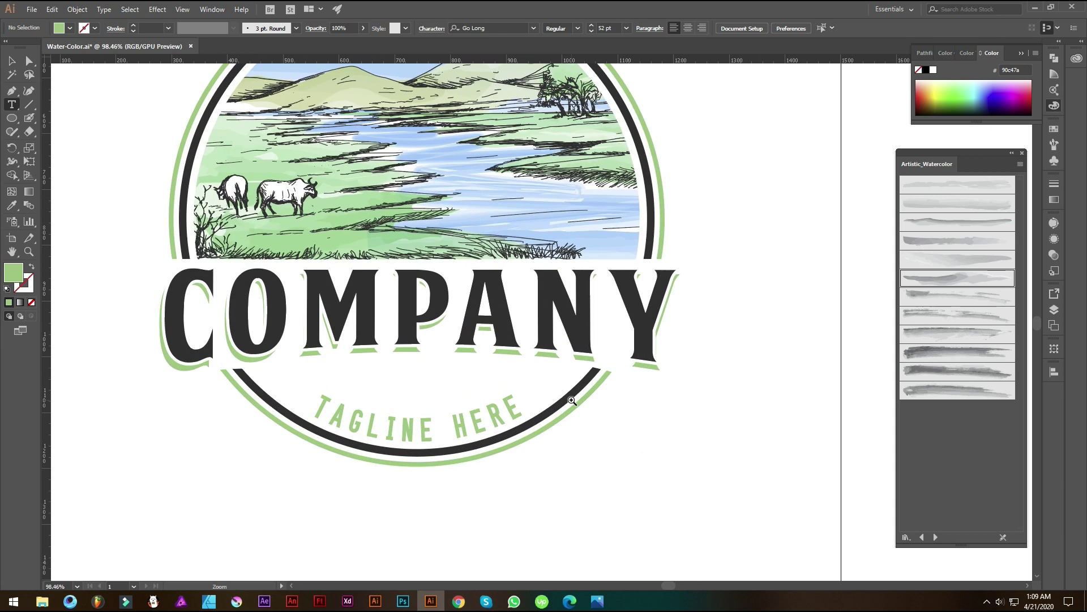
{"action": "left_click", "coordinate": [384, 375]}
{"action": "type", "text": "EST"}
{"action": "key", "text": "Escape"}
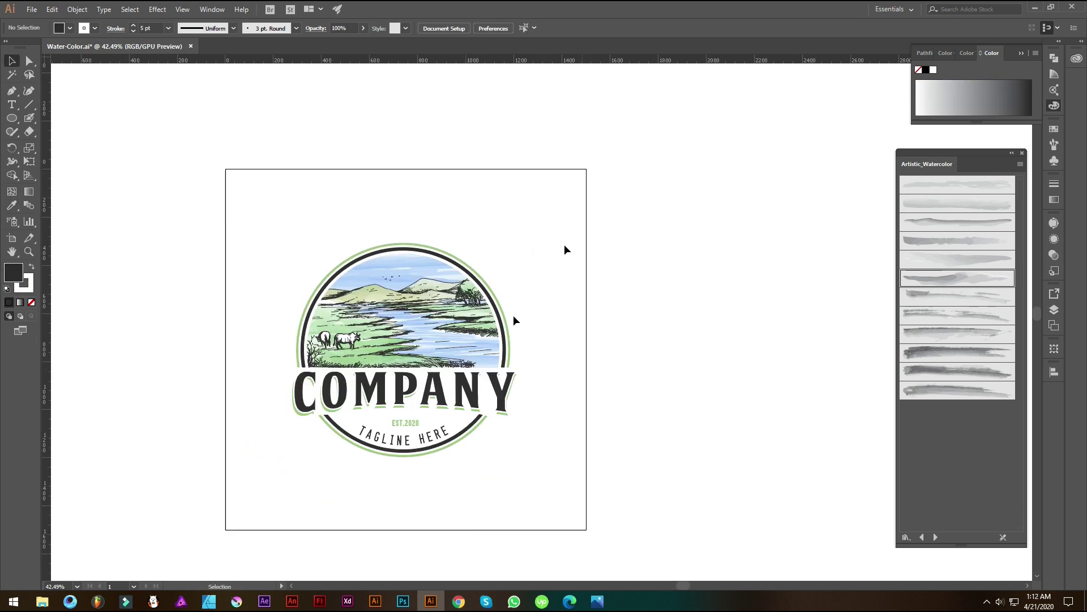
Step: Select the landscape, rings, COMPANY lettering, EST.2020 text and tagline and combine them into one group
{"action": "key", "text": "ctrl+shift+g"}
{"action": "left_click_drag", "start_coordinate": [466, 503], "coordinate": [400, 435]}
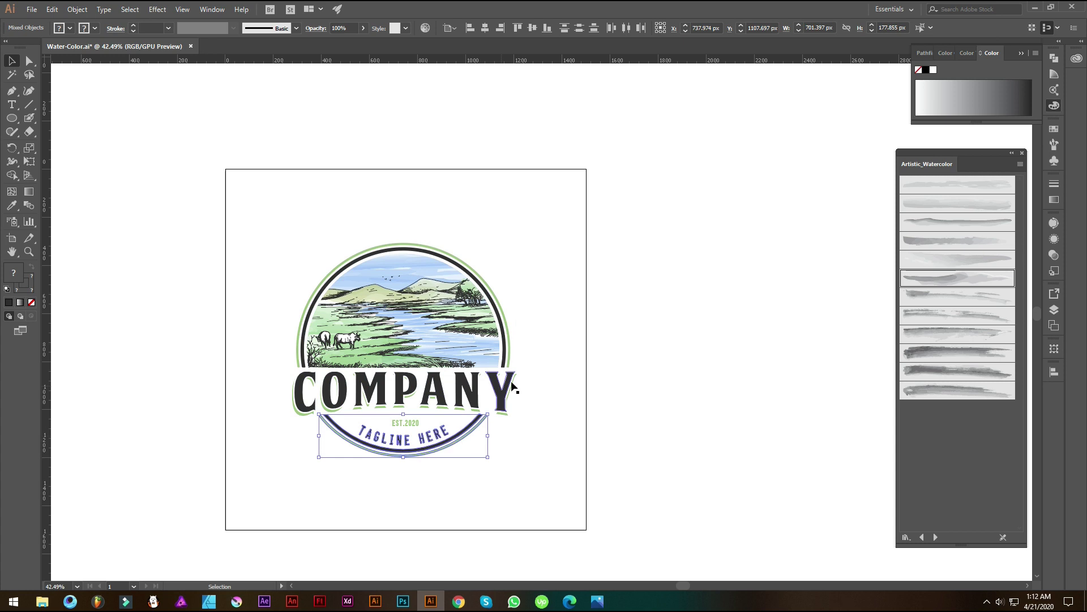
{"action": "left_click_drag", "start_coordinate": [308, 319], "coordinate": [305, 322]}
{"action": "key", "text": "ctrl+g"}
{"action": "left_click_drag", "start_coordinate": [535, 401], "coordinate": [470, 379]}
{"action": "key", "text": "ctrl+g"}
Step: Center the grouped badge horizontally and vertically on the artboard and deselect it
{"action": "left_click_drag", "start_coordinate": [697, 145], "coordinate": [408, 422]}
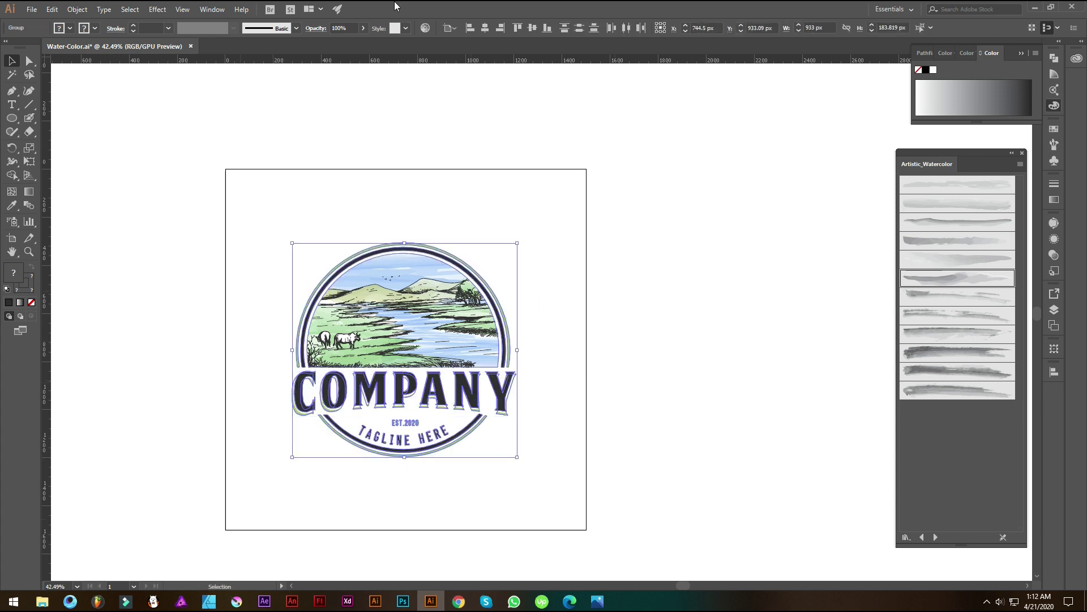
{"action": "left_click", "coordinate": [486, 31]}
{"action": "left_click", "coordinate": [532, 30]}
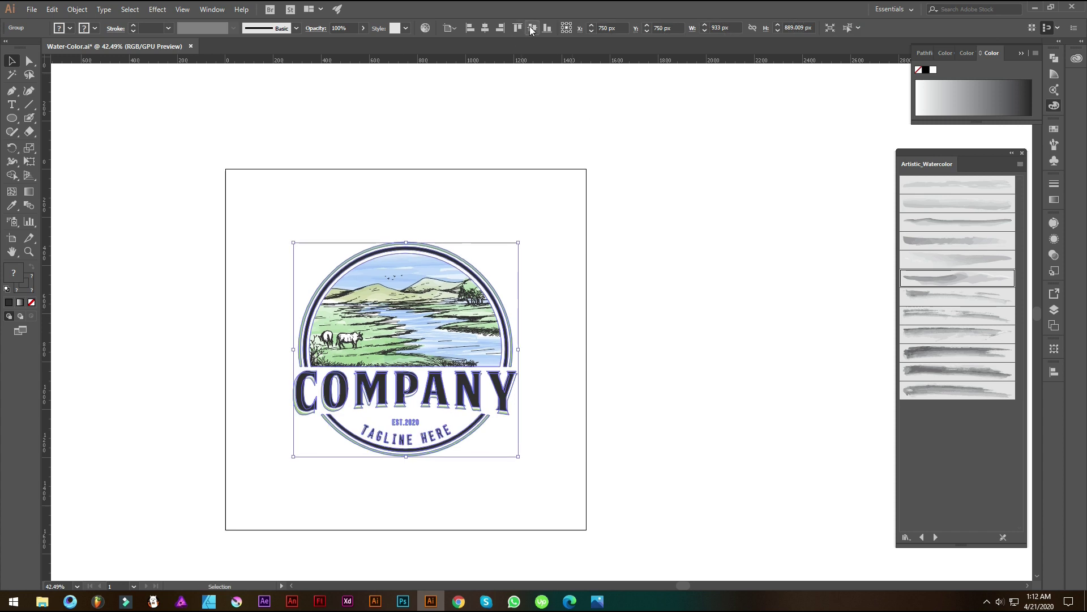
{"action": "left_click", "coordinate": [623, 310]}
{"action": "left_click_drag", "start_coordinate": [357, 413], "coordinate": [507, 399]}
{"action": "left_click_drag", "start_coordinate": [600, 417], "coordinate": [504, 413]}
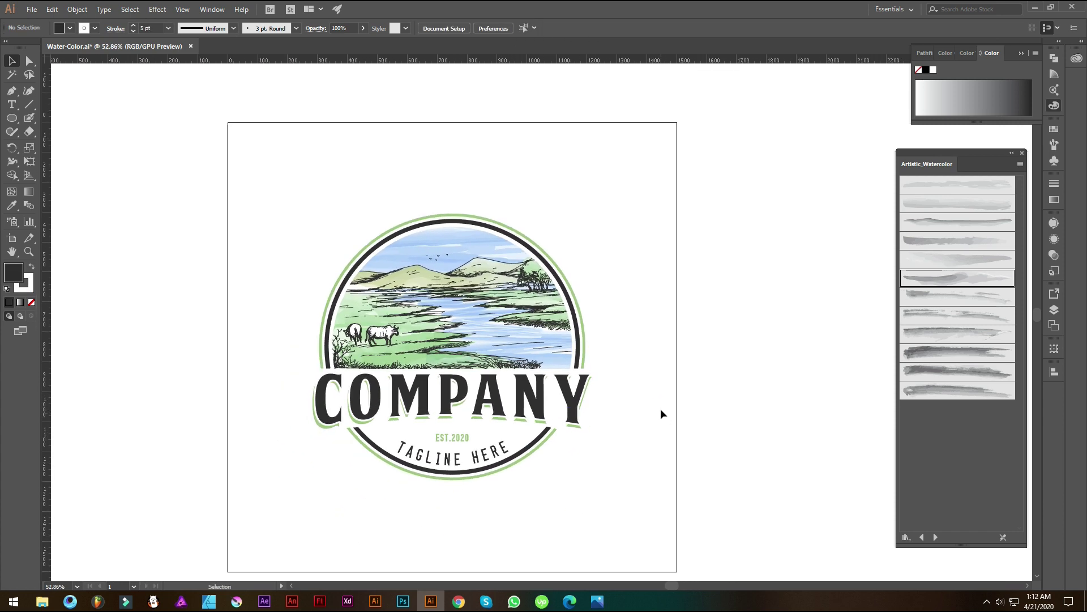
{"action": "left_click_drag", "start_coordinate": [655, 325], "coordinate": [616, 344]}
{"action": "left_click_drag", "start_coordinate": [644, 347], "coordinate": [641, 364]}
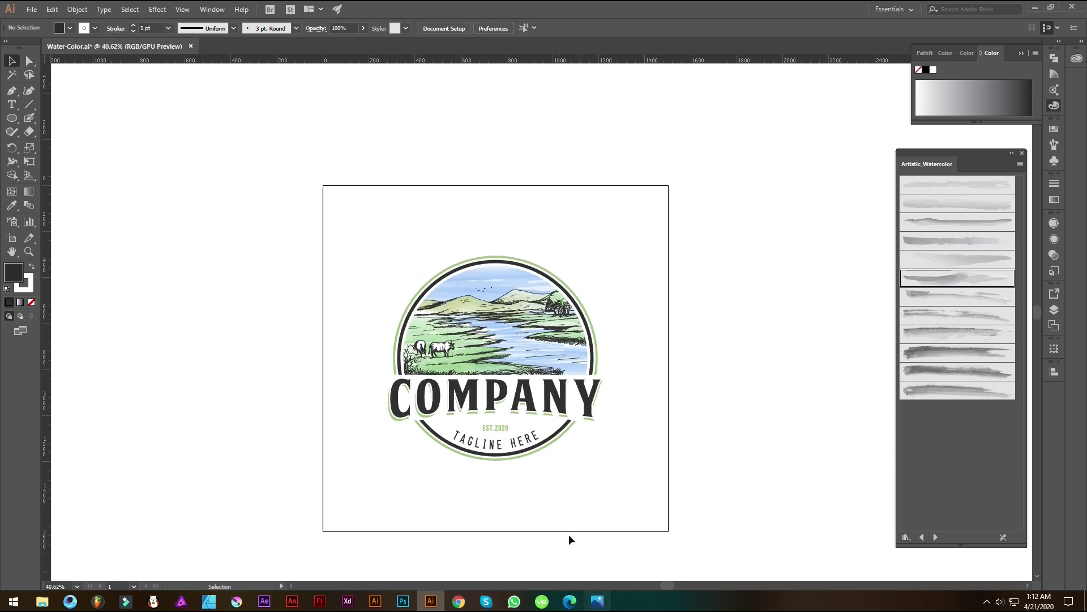